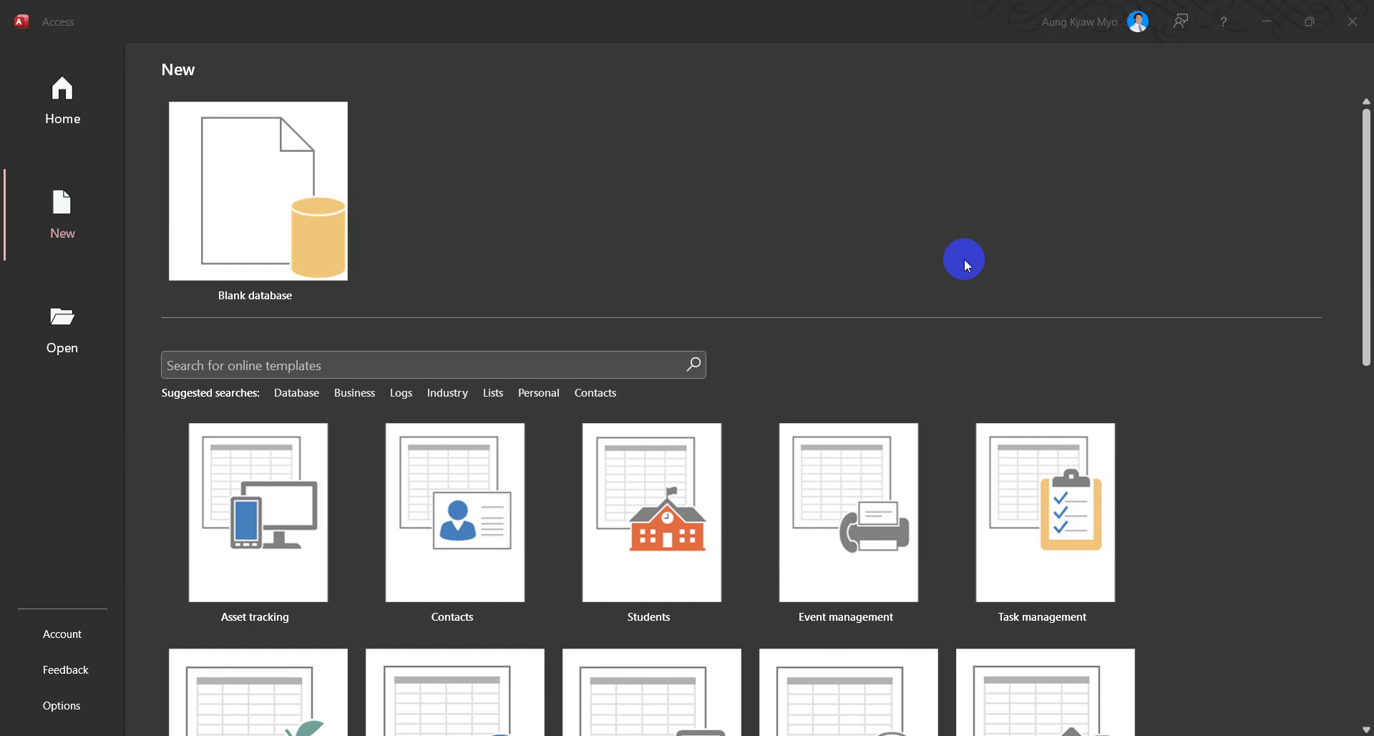
Step: Create a blank database named "Tutorial 2" in the Documents folder
{"action": "left_click", "coordinate": [257, 219]}
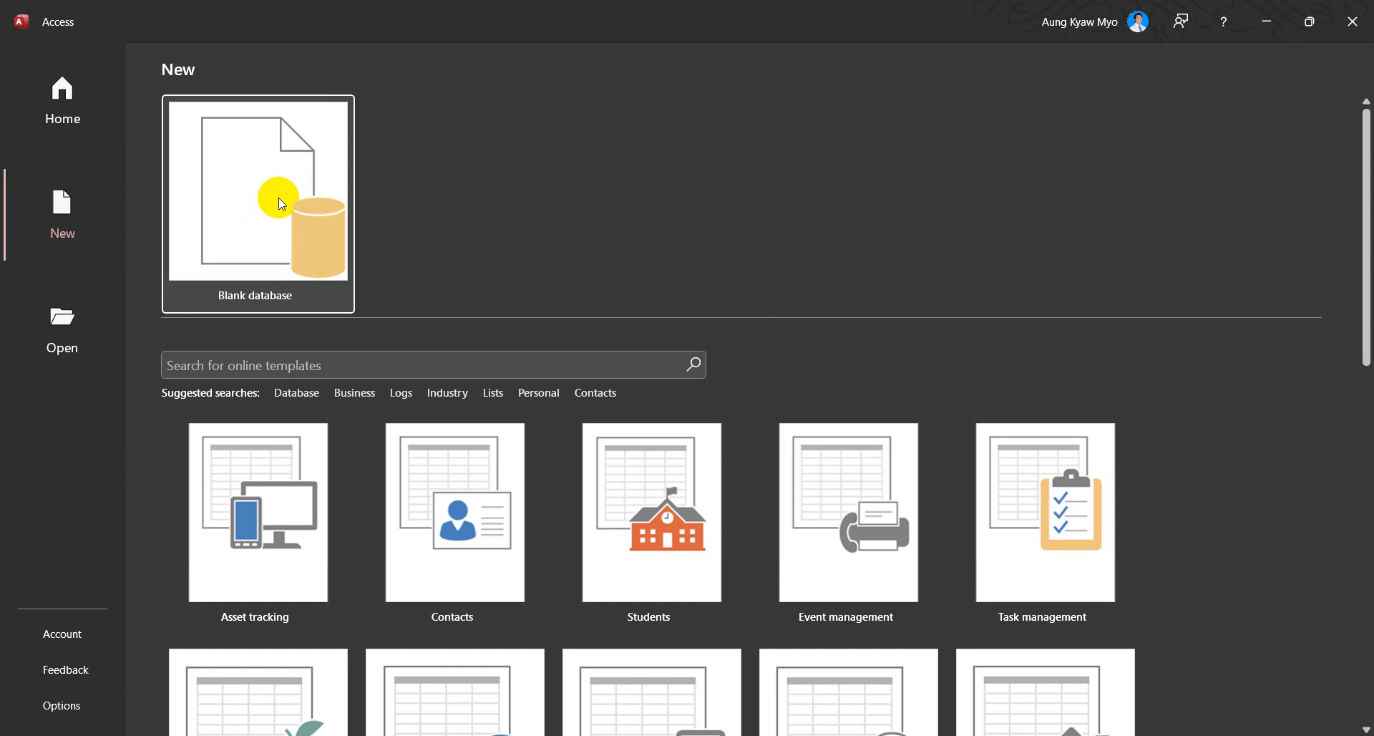
{"action": "left_click", "coordinate": [281, 203]}
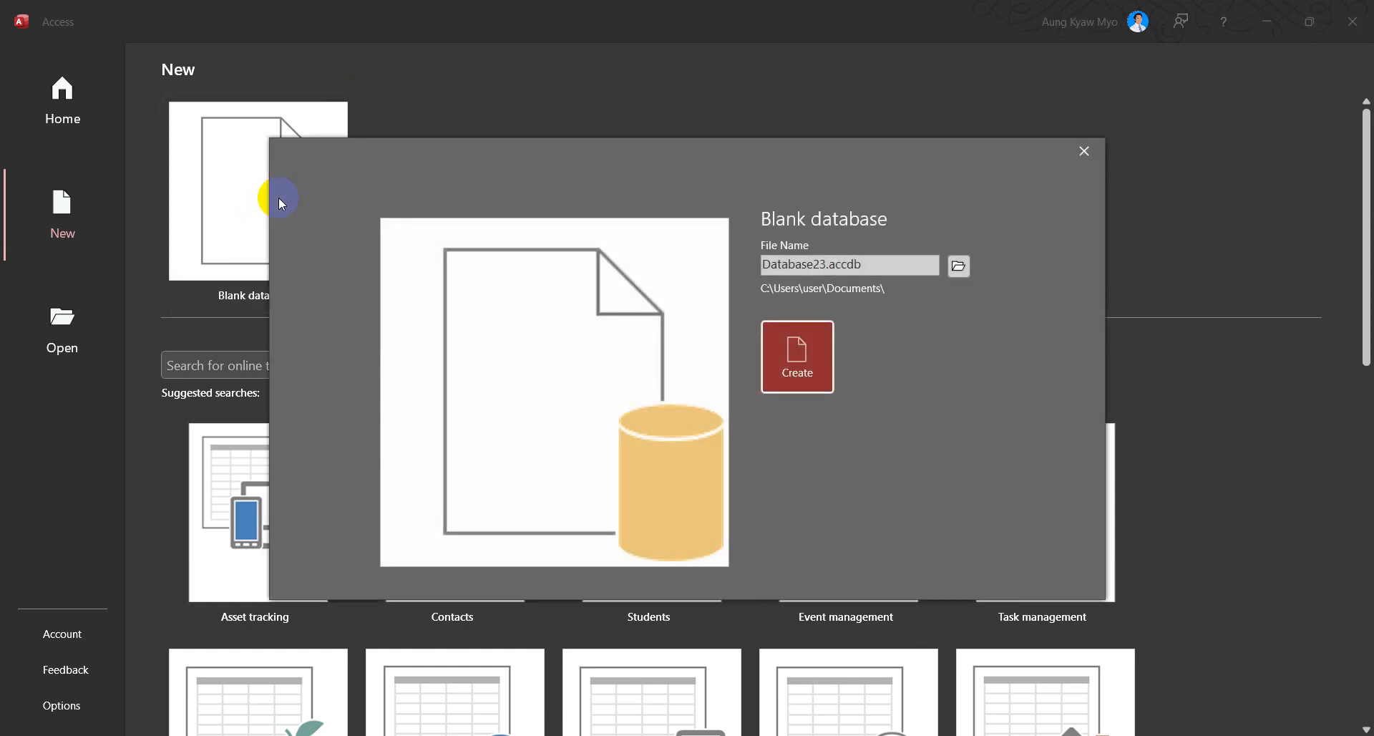
{"action": "left_click", "coordinate": [877, 257]}
{"action": "left_click", "coordinate": [876, 260]}
{"action": "left_click", "coordinate": [880, 265]}
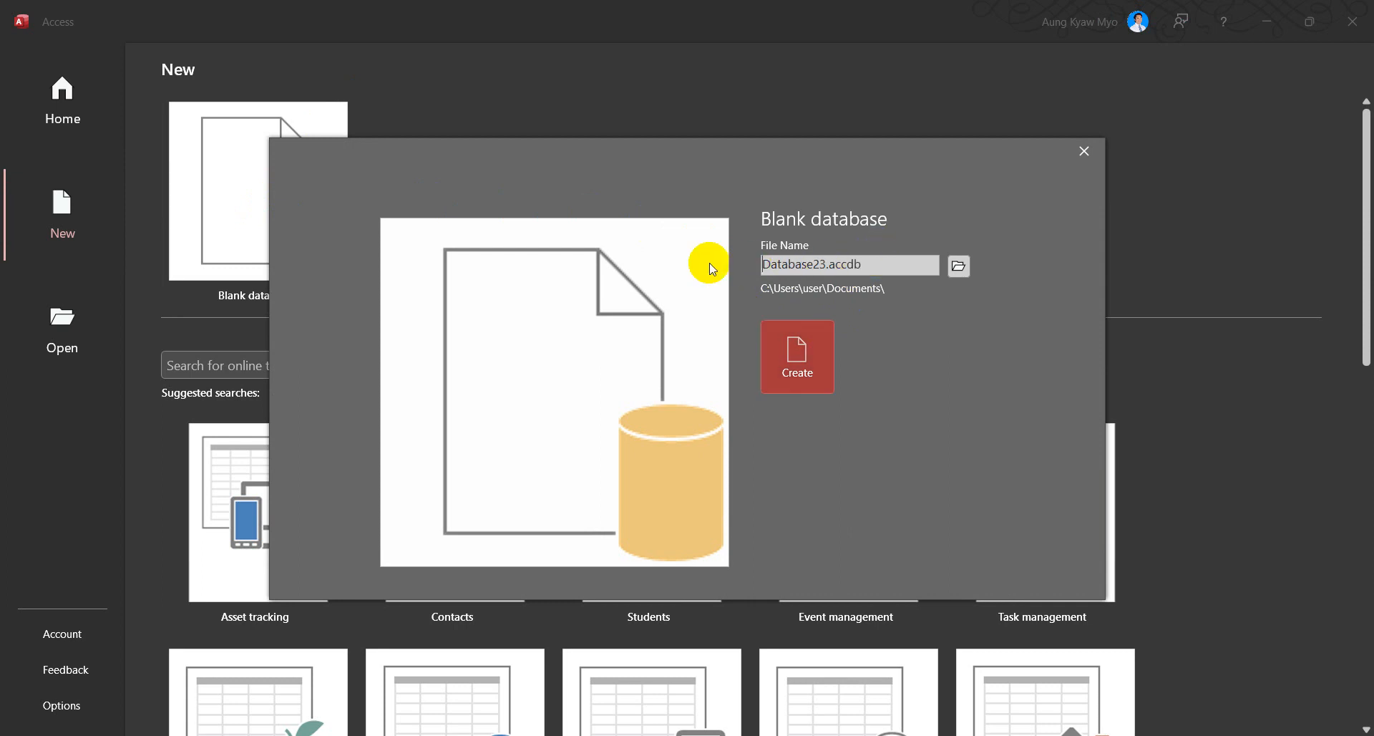
{"action": "left_click_drag", "start_coordinate": [880, 264], "coordinate": [764, 270]}
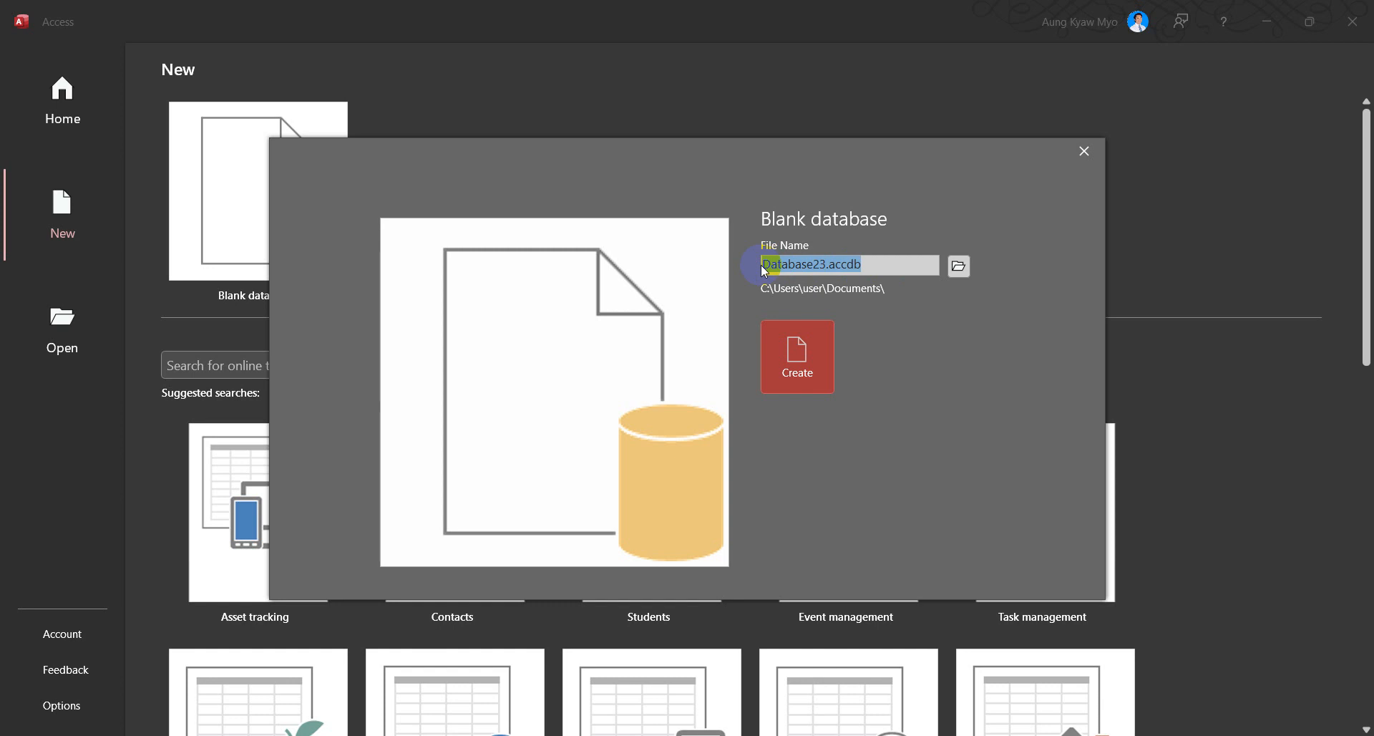
{"action": "type", "text": "MySc"}
{"action": "key", "text": "BackSpace"}
{"action": "key", "text": "BackSpace"}
{"action": "key", "text": "BackSpace"}
{"action": "key", "text": "BackSpace"}
{"action": "type", "text": "Tutorial 2"}
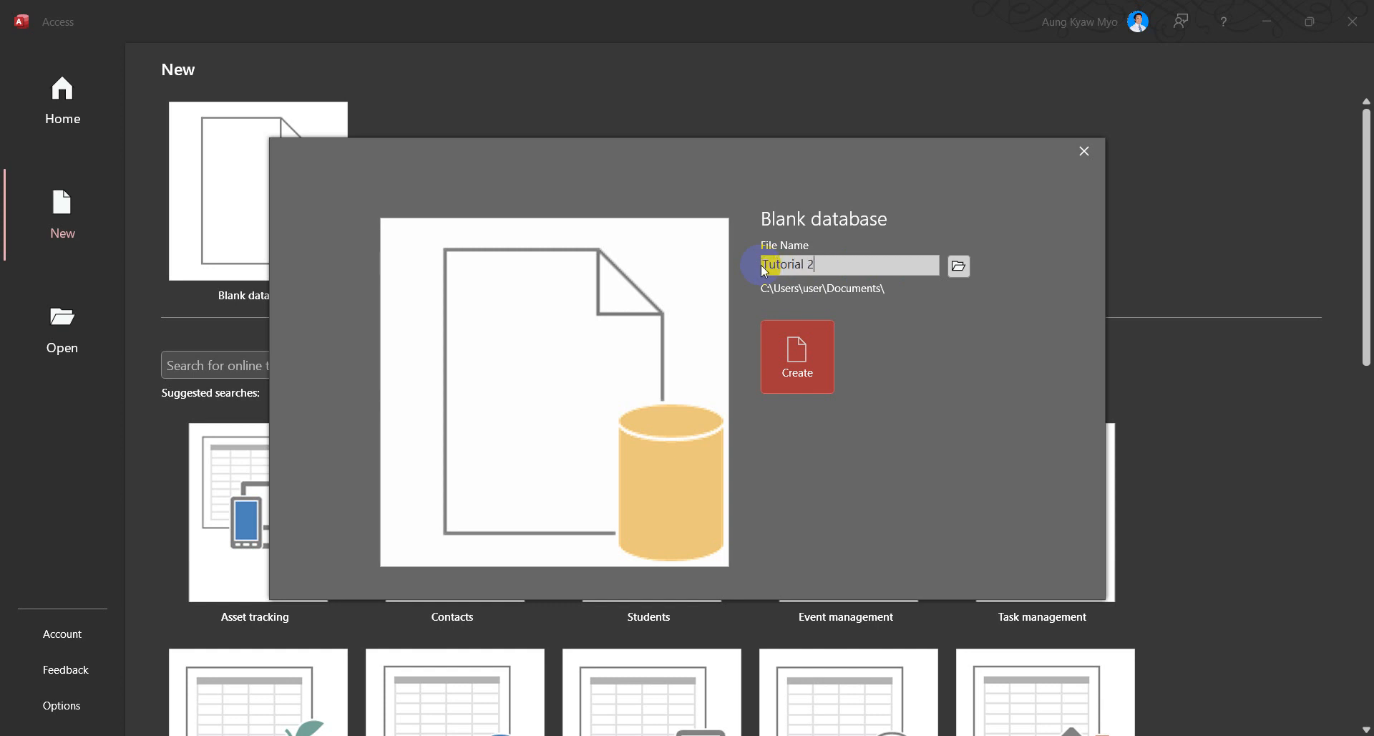
{"action": "left_click", "coordinate": [797, 352]}
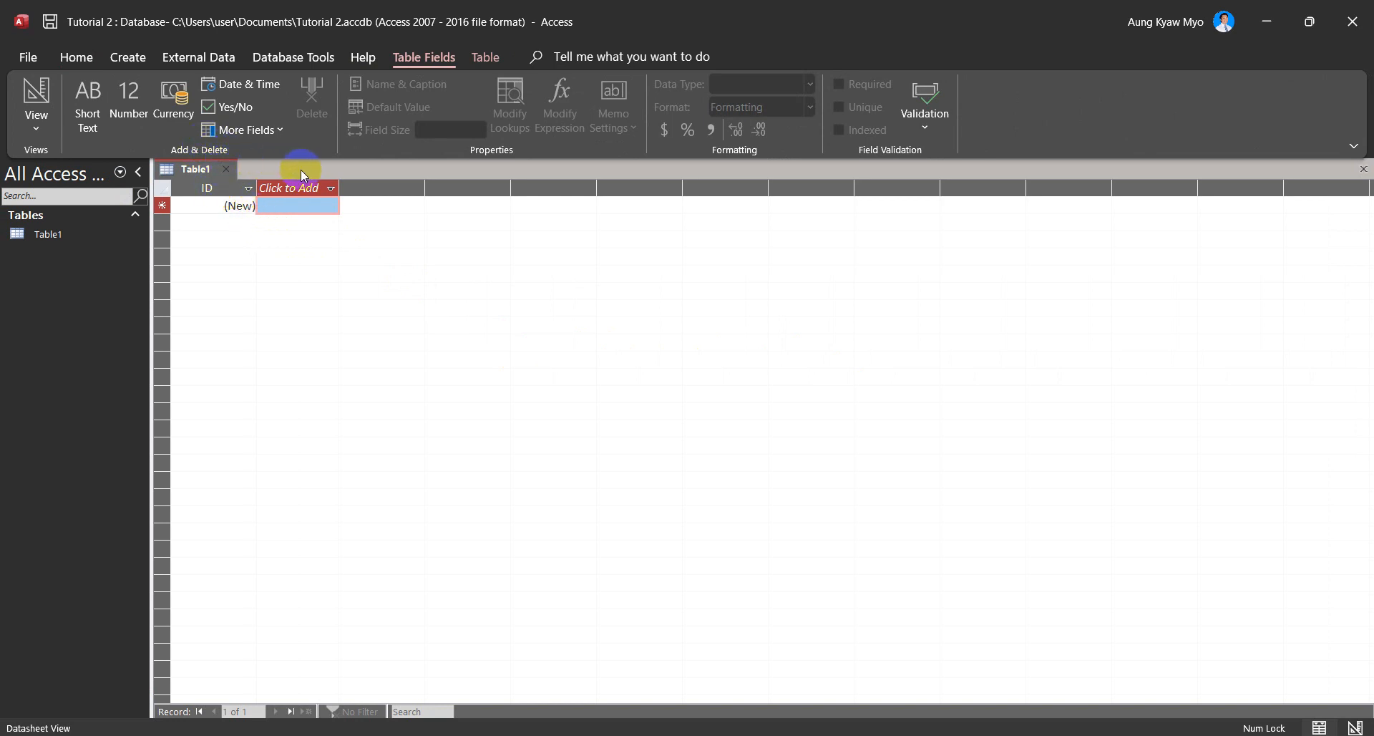
Step: Close the empty Table1 and start an external data import from a text file
{"action": "left_click", "coordinate": [227, 169]}
{"action": "left_click", "coordinate": [229, 170]}
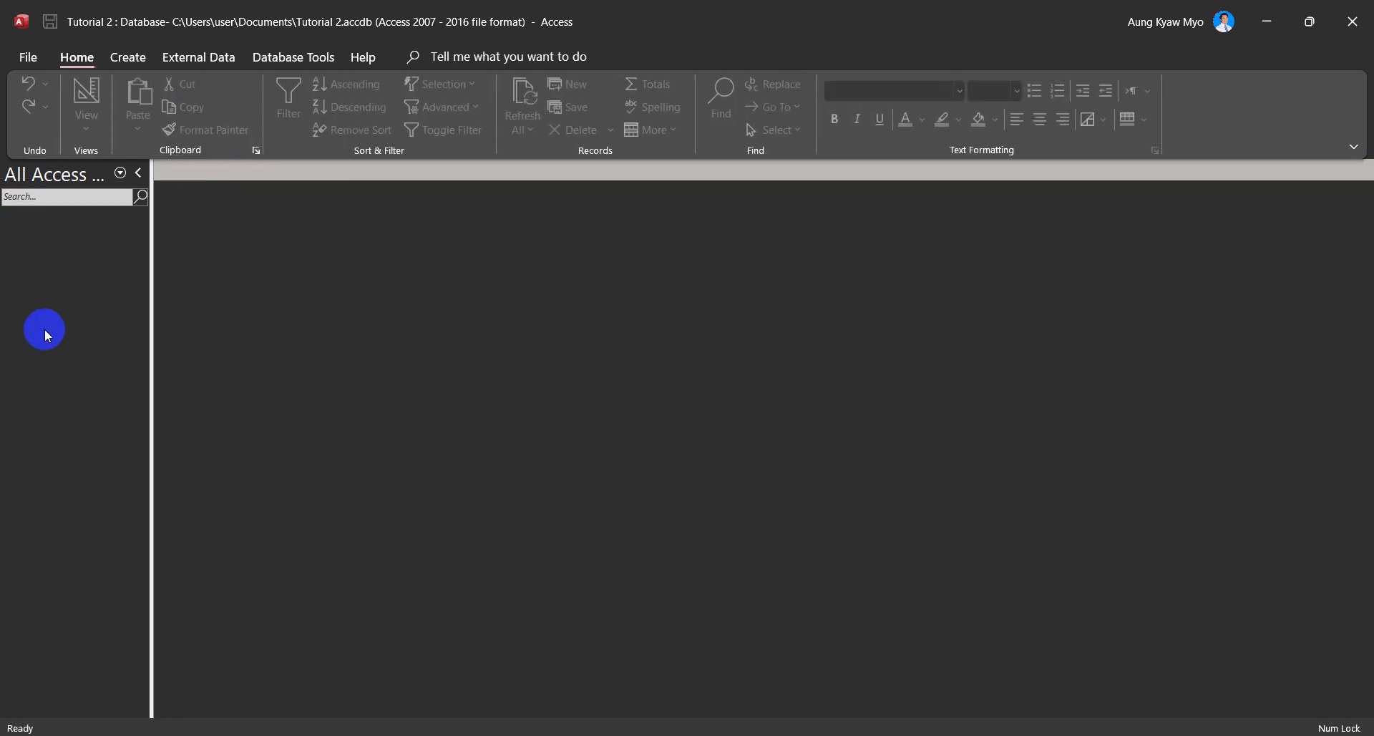
{"action": "left_click", "coordinate": [210, 59]}
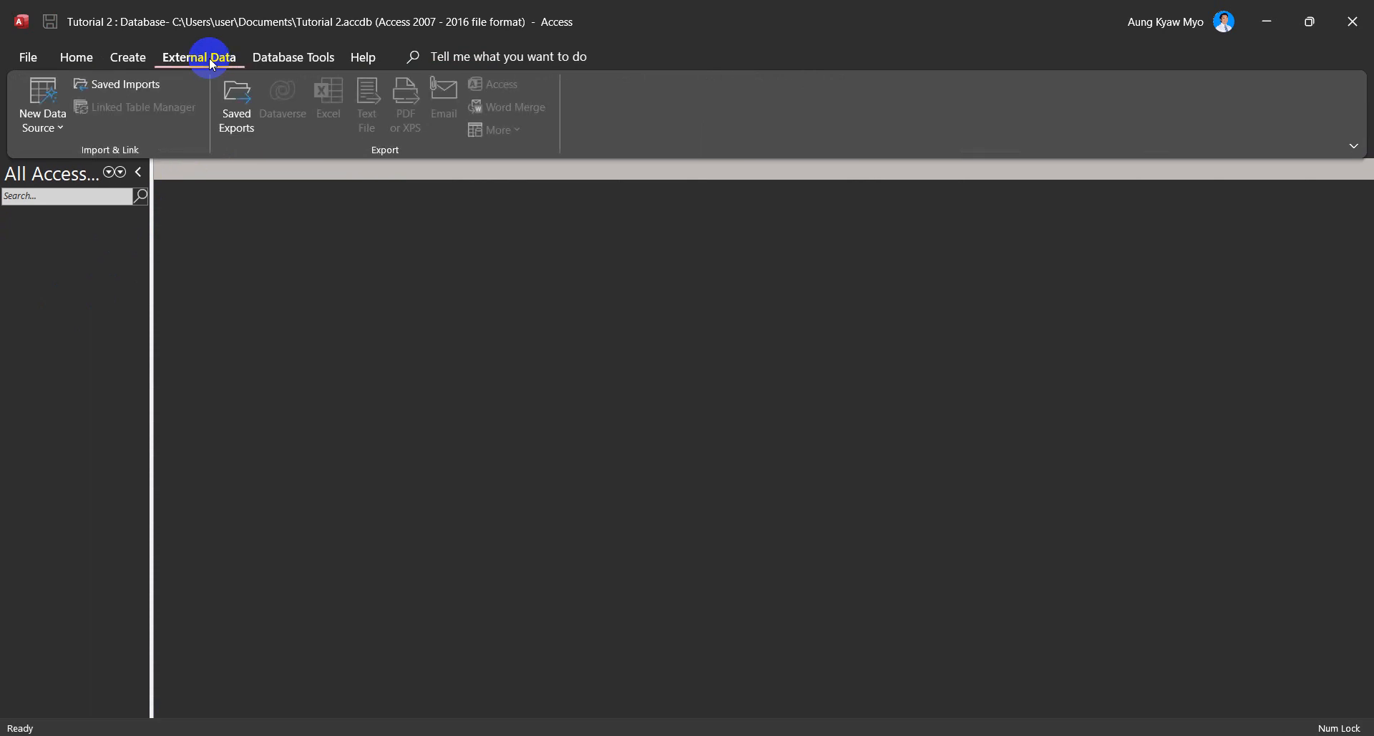
{"action": "left_click", "coordinate": [54, 122]}
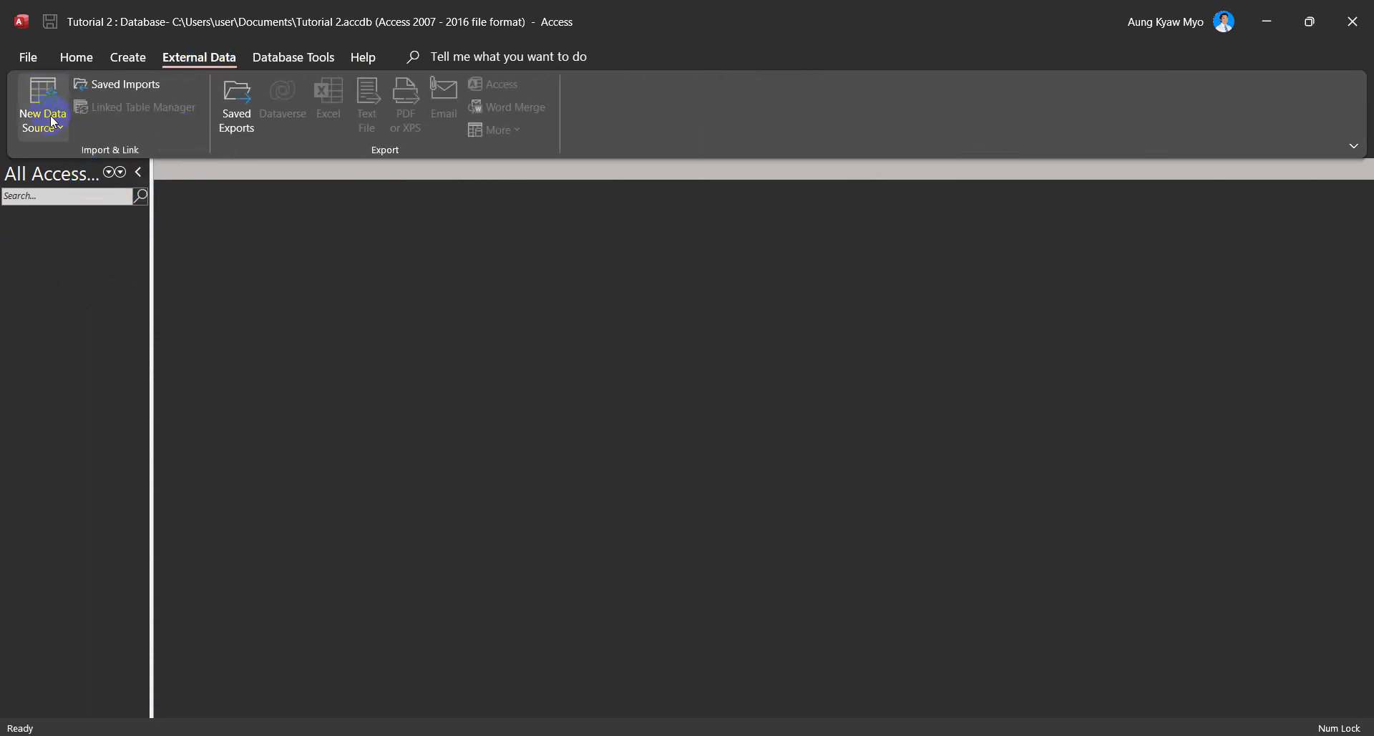
{"action": "left_click", "coordinate": [53, 122]}
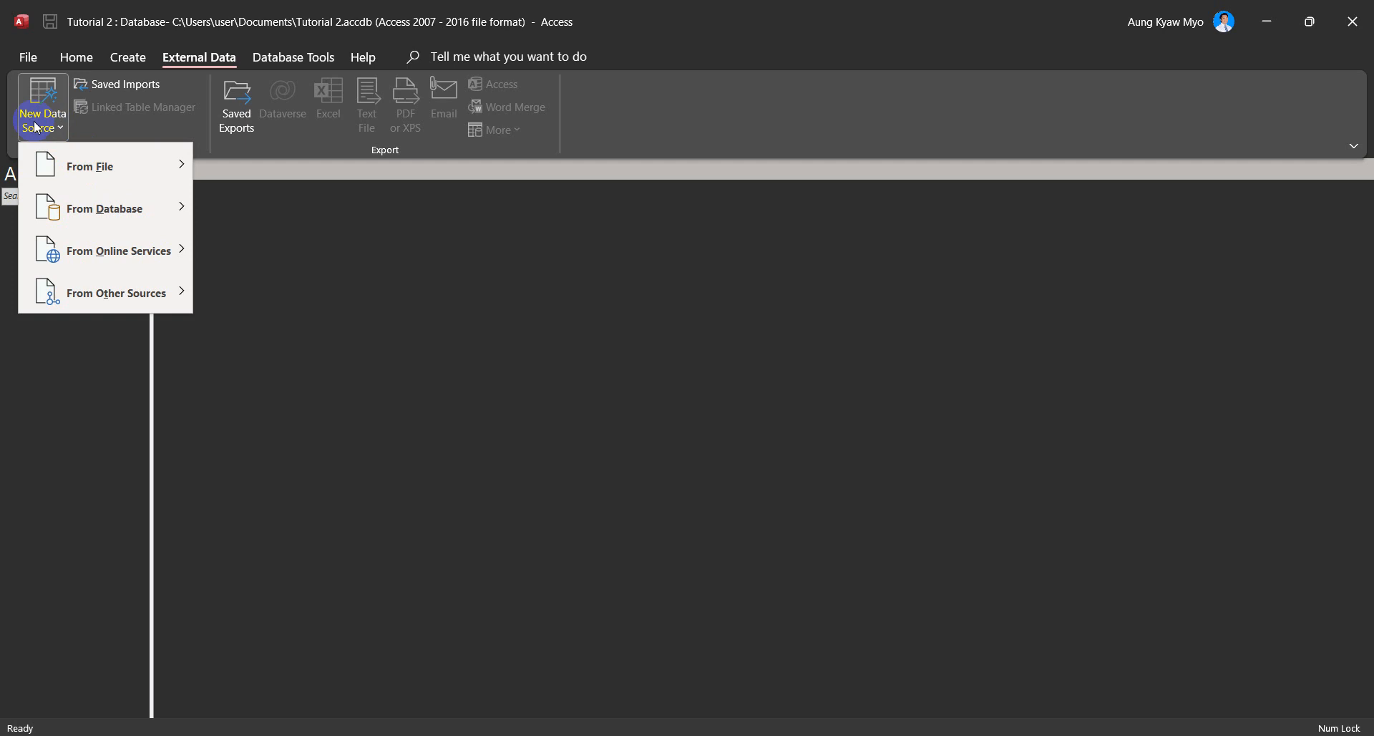
{"action": "mouse_move", "coordinate": [108, 169]}
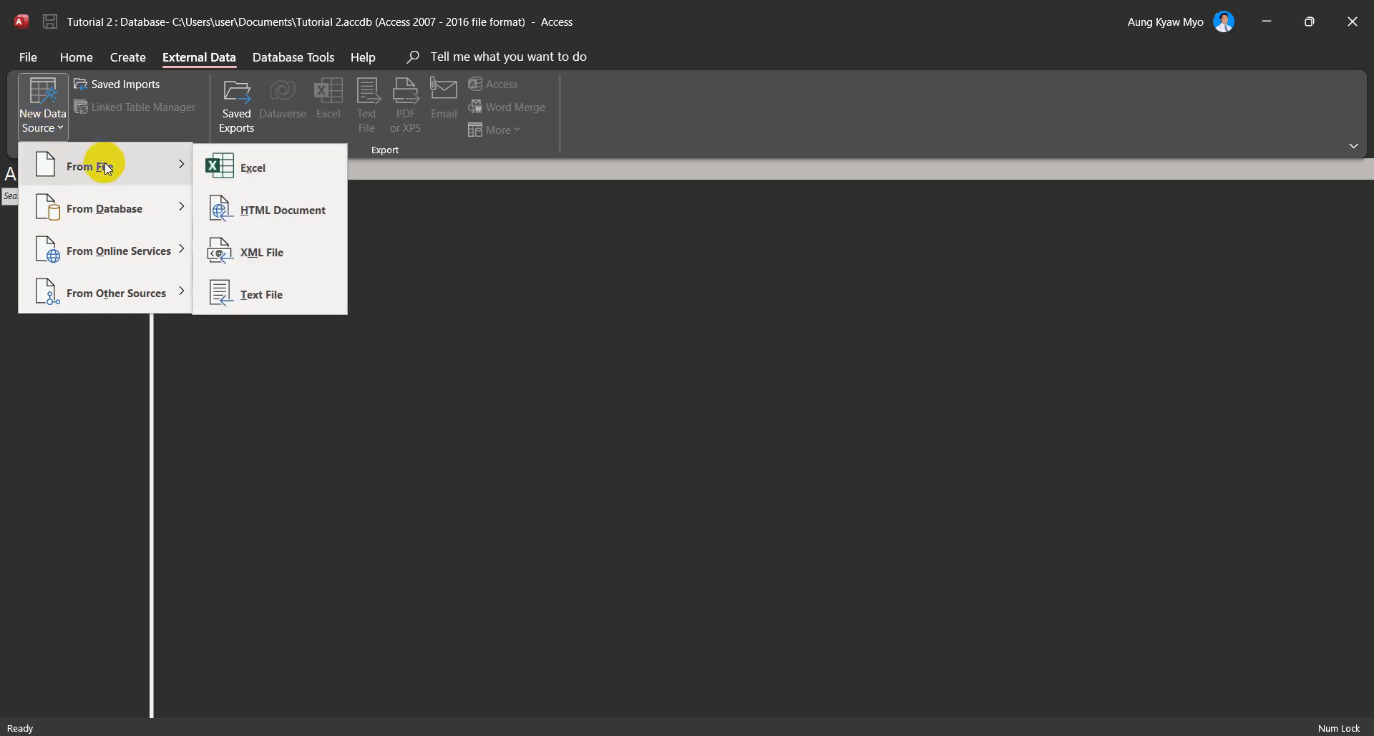
{"action": "left_click", "coordinate": [279, 294]}
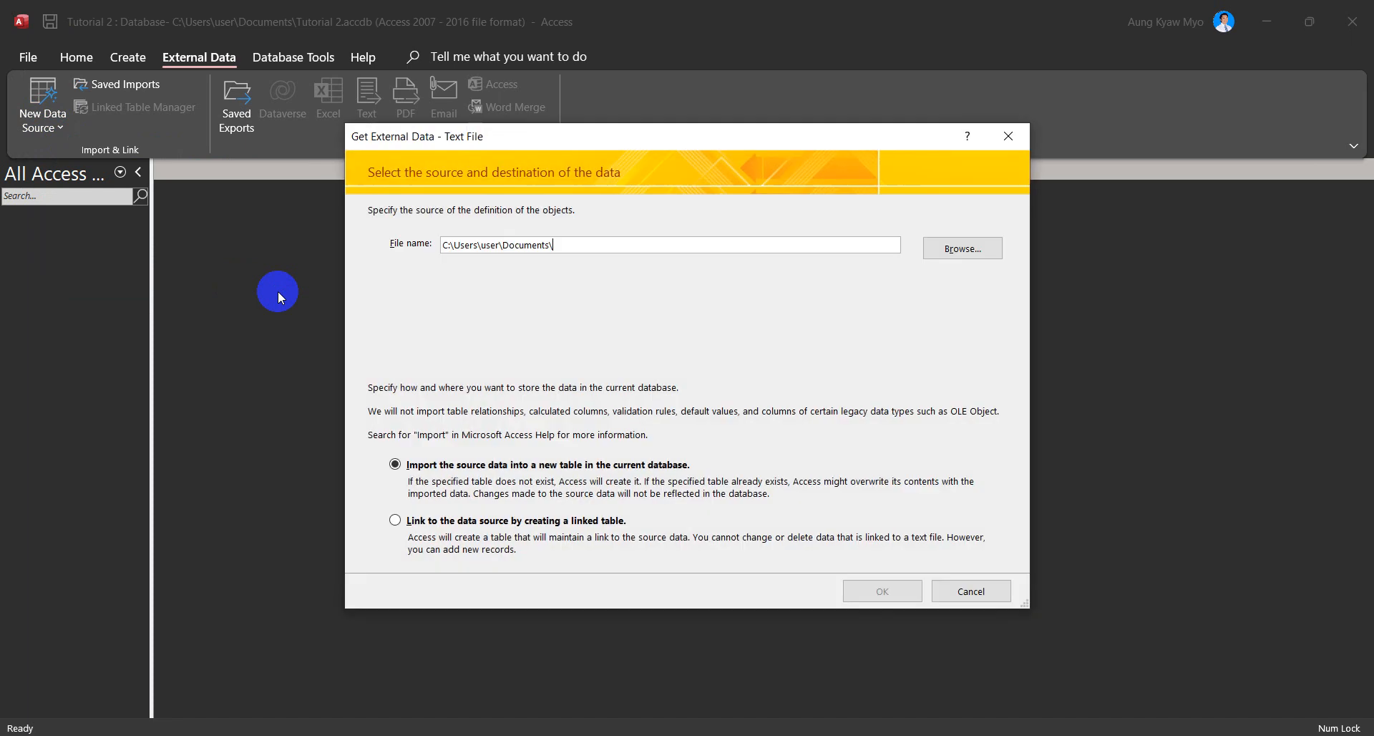
Step: Choose Cars.csv from the Desktop's Workspace folder as the source to import into a new table
{"action": "left_click", "coordinate": [985, 251]}
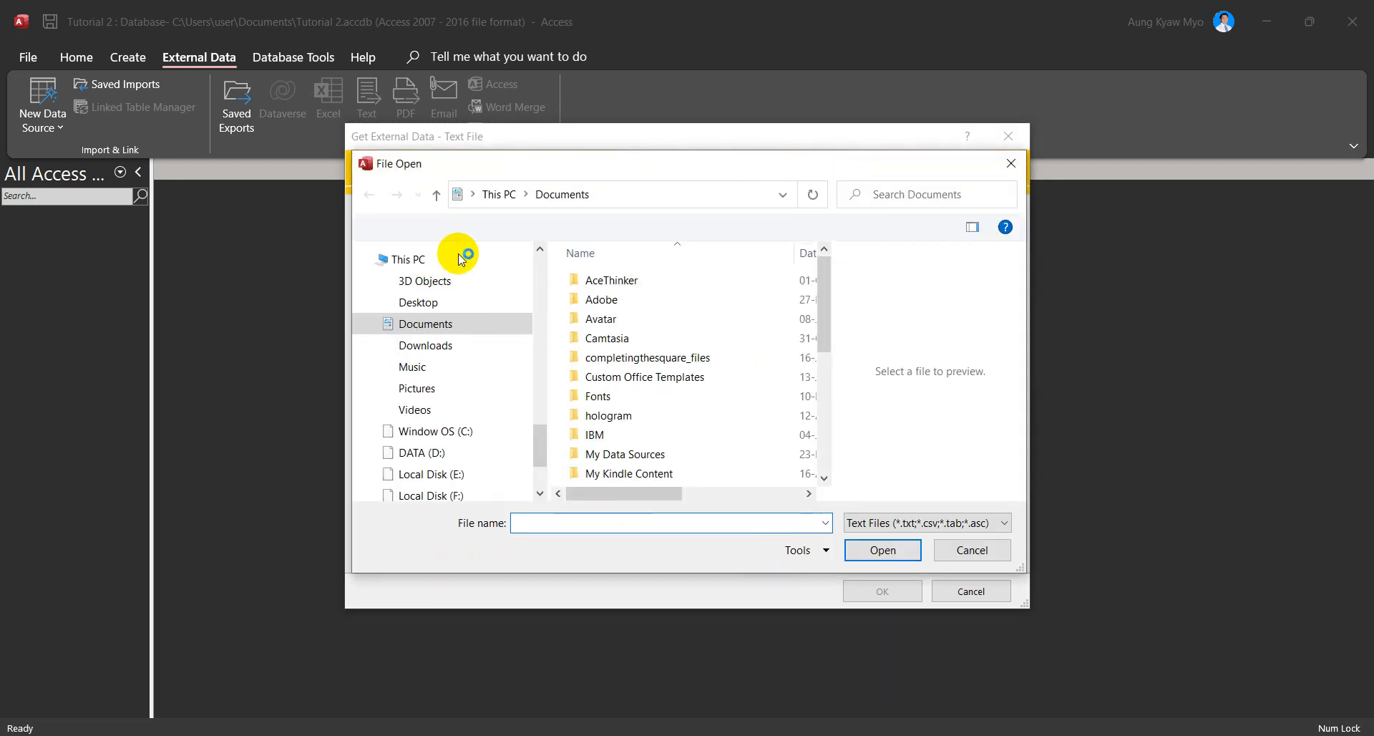
{"action": "left_click", "coordinate": [422, 306]}
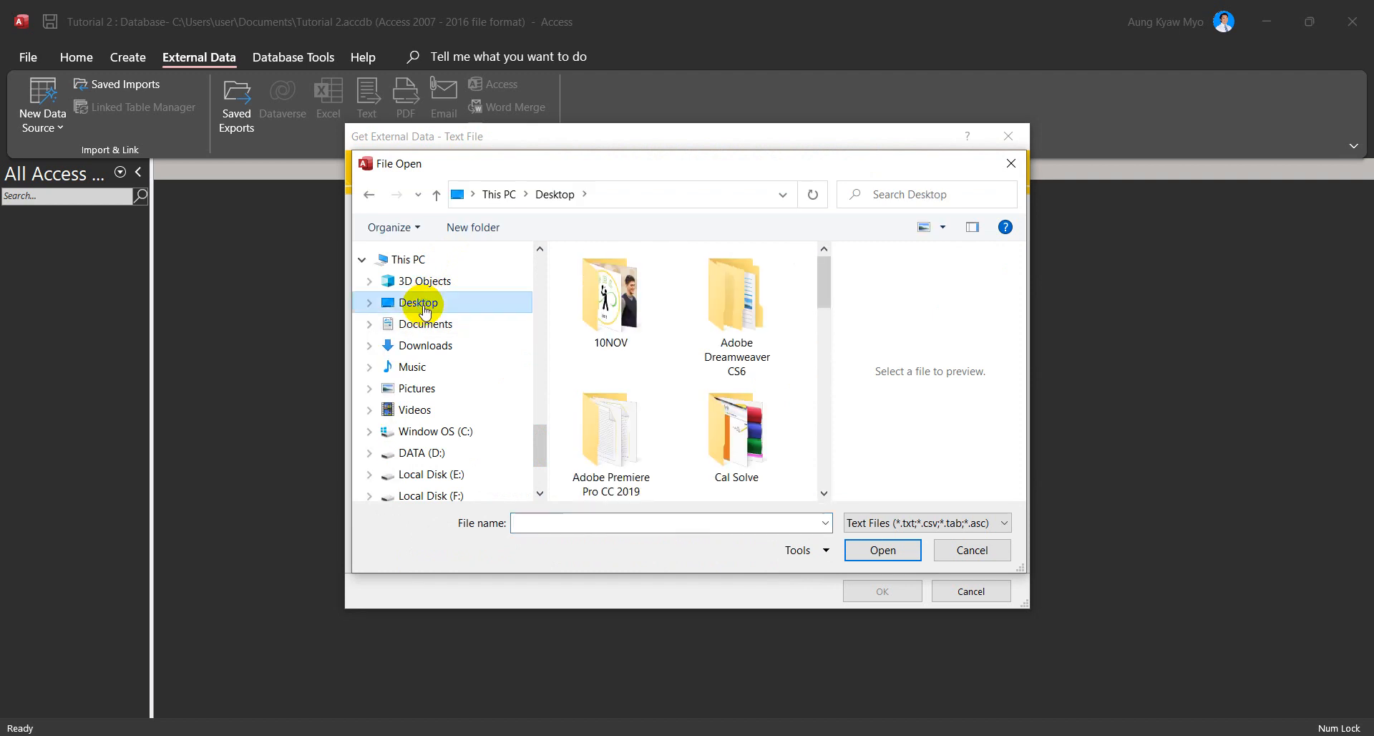
{"action": "scroll", "coordinate": [638, 342], "scroll_direction": "down", "scroll_amount": 5}
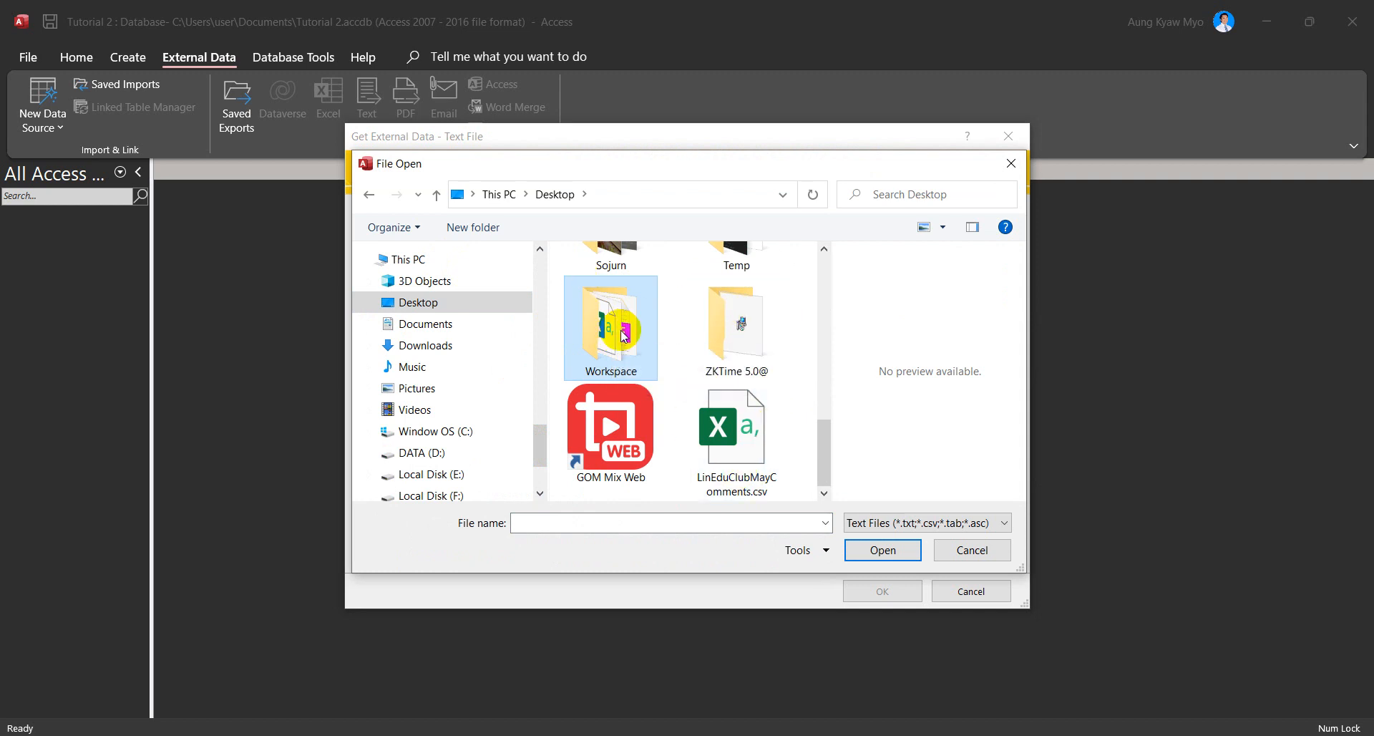
{"action": "double_click", "coordinate": [623, 335]}
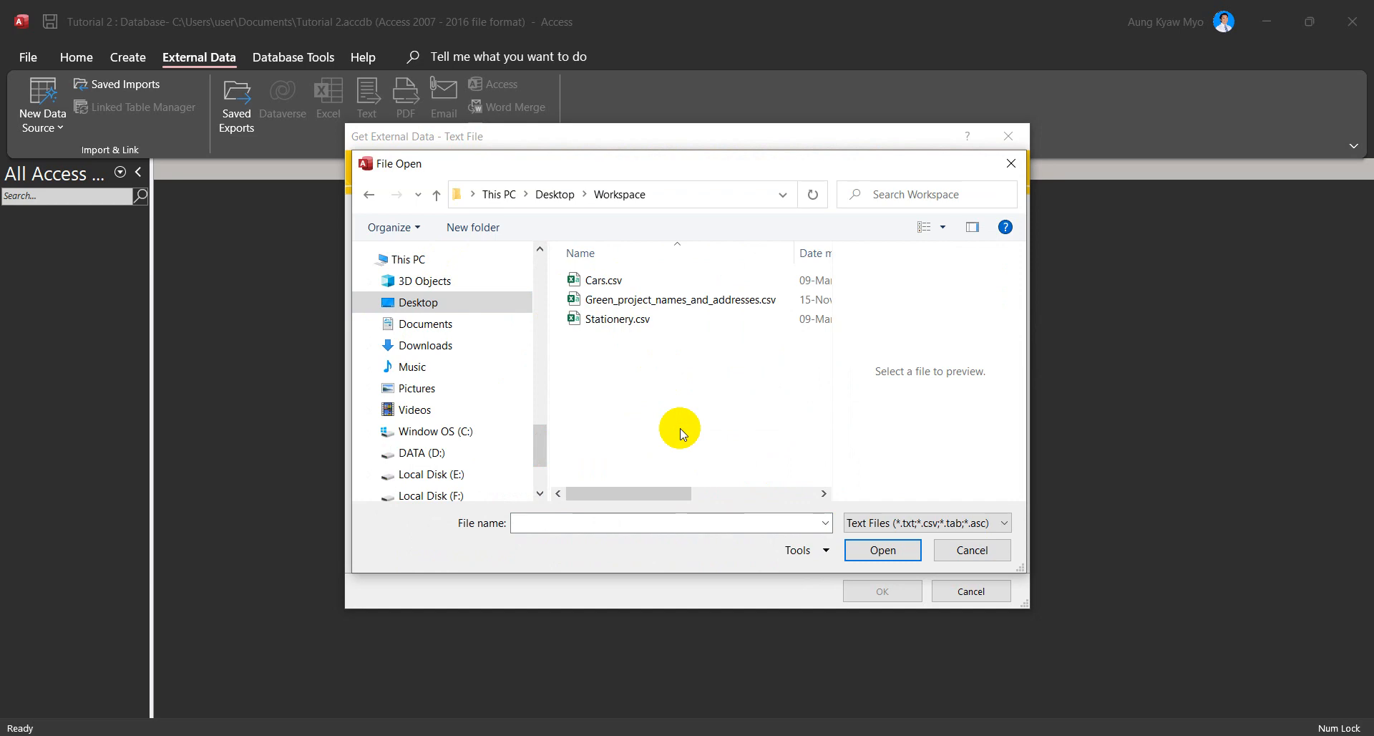
{"action": "left_click", "coordinate": [631, 283]}
{"action": "double_click", "coordinate": [631, 283]}
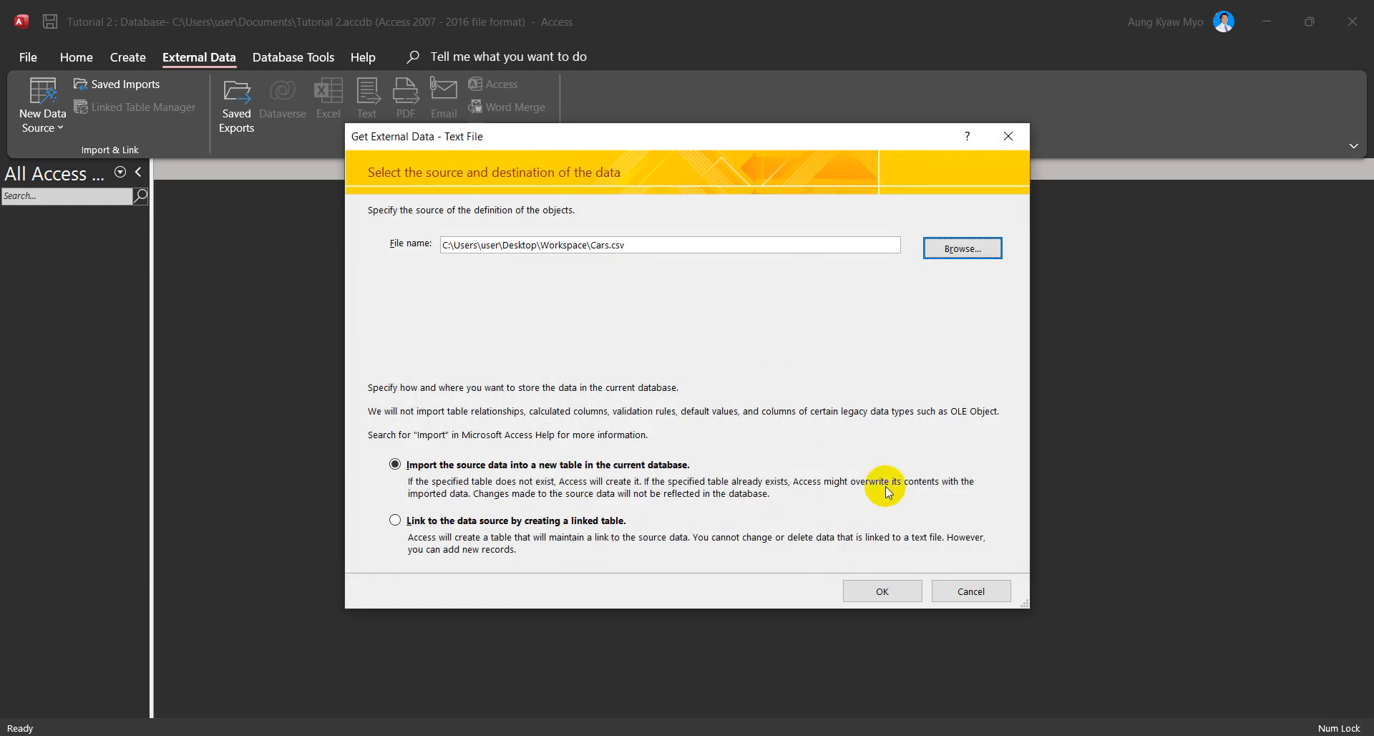
{"action": "left_click", "coordinate": [879, 594]}
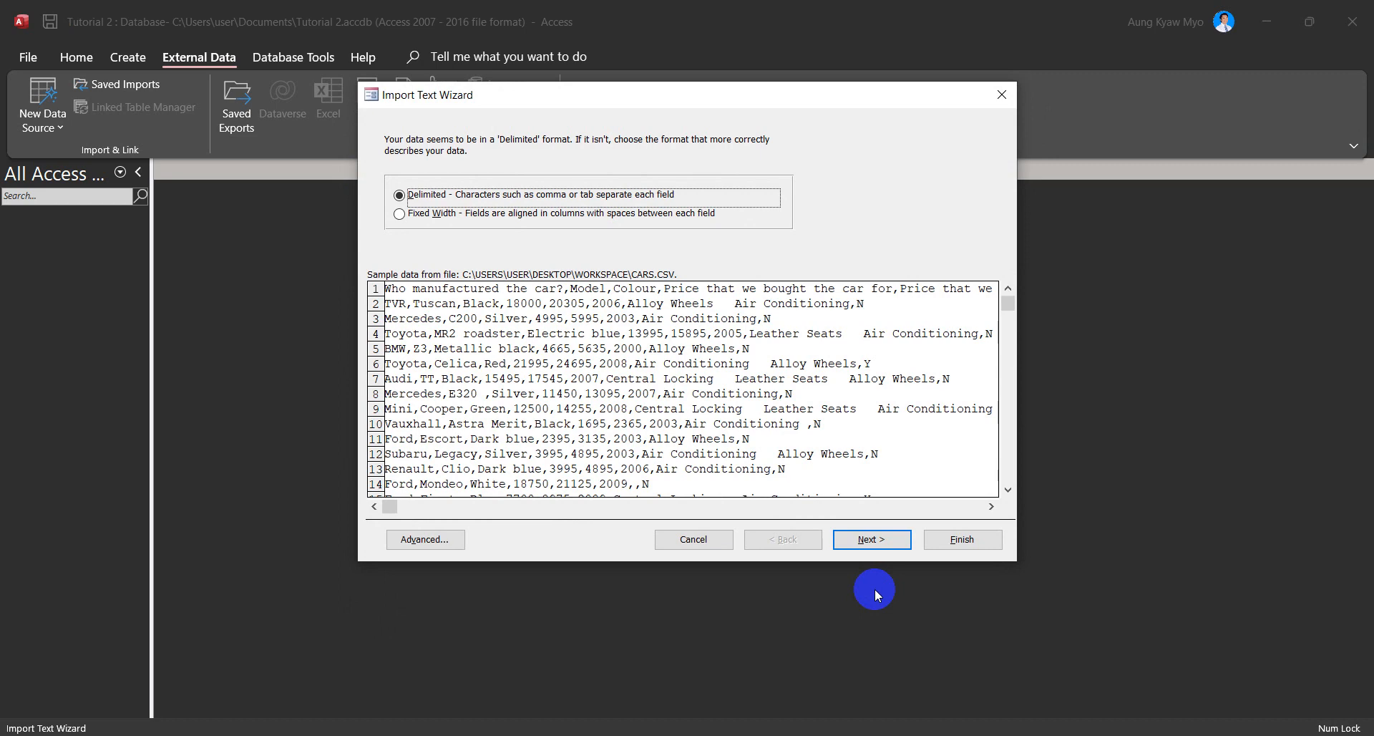
Step: Set the import format to Delimited with comma separators and treat the first row as field names
{"action": "left_click", "coordinate": [435, 214]}
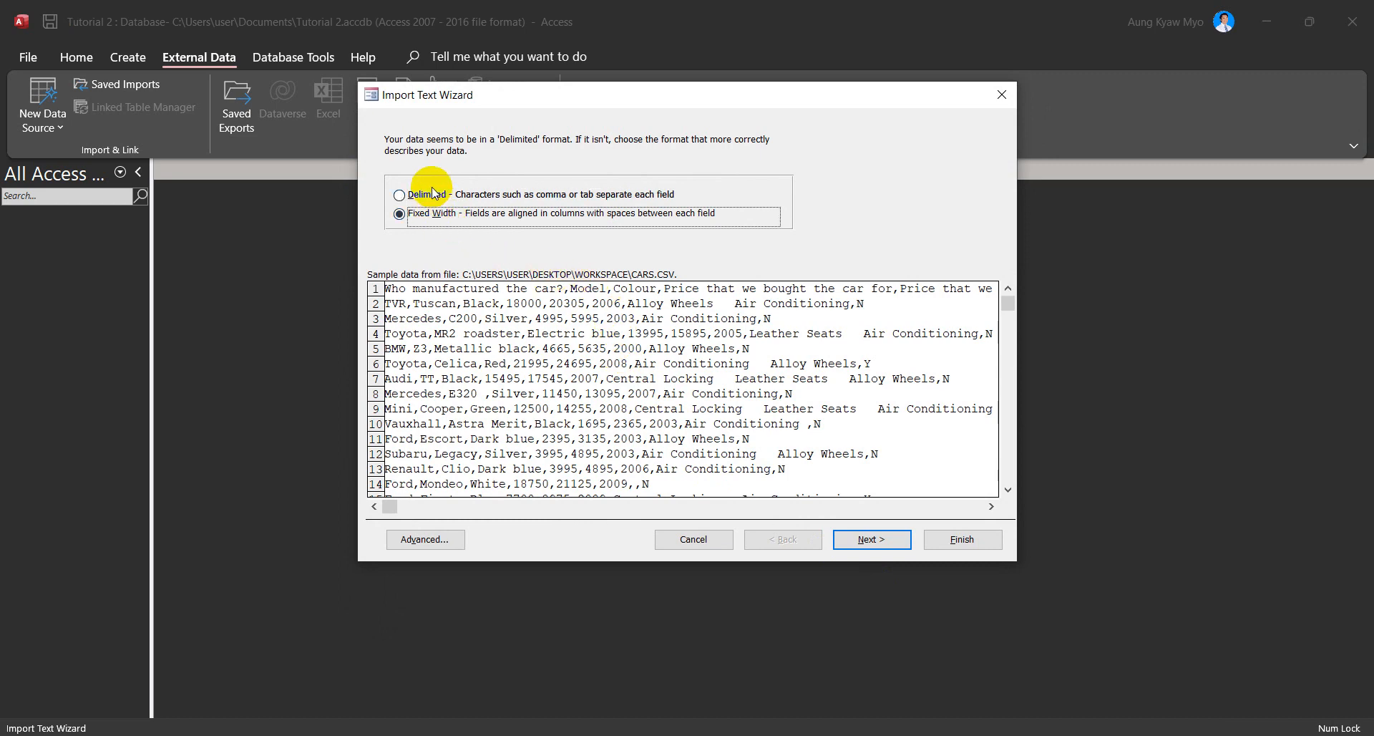
{"action": "left_click", "coordinate": [428, 202]}
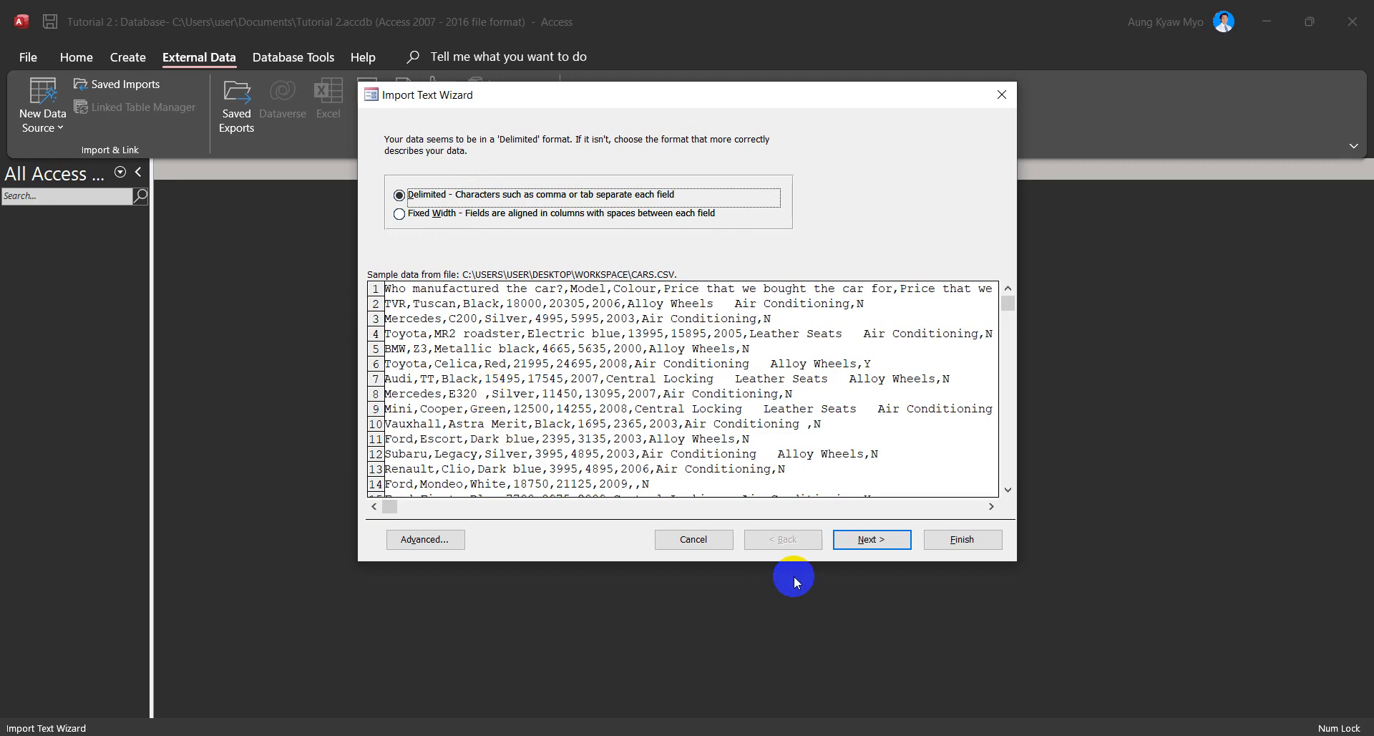
{"action": "left_click", "coordinate": [871, 540]}
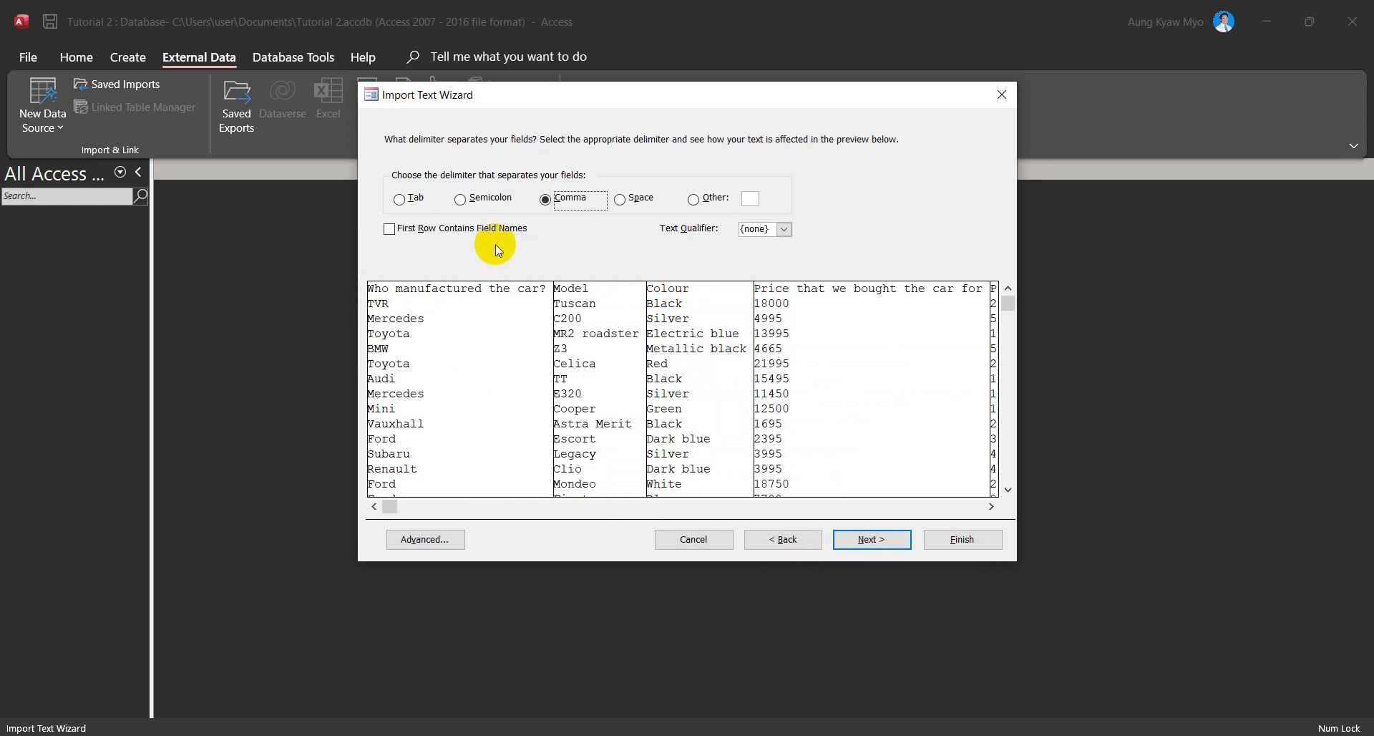
{"action": "left_click", "coordinate": [418, 237]}
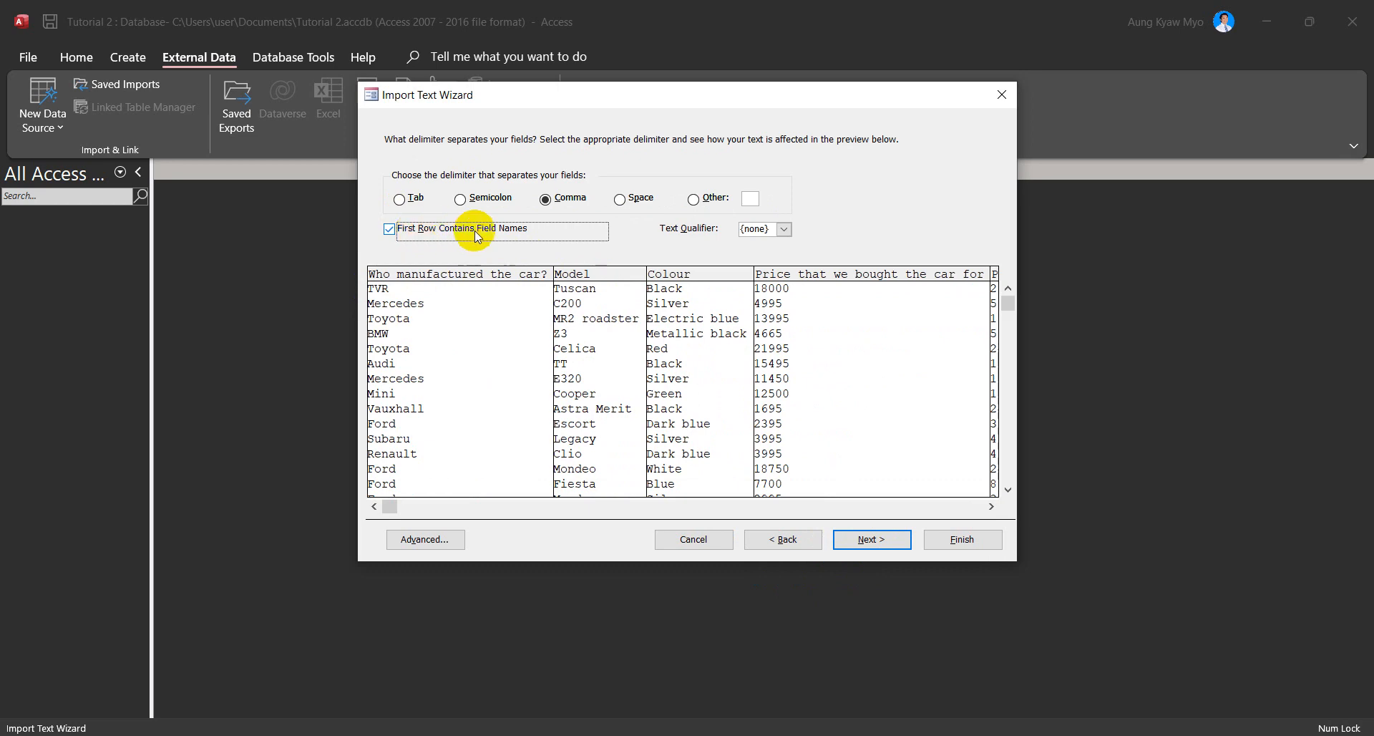
{"action": "left_click", "coordinate": [564, 204]}
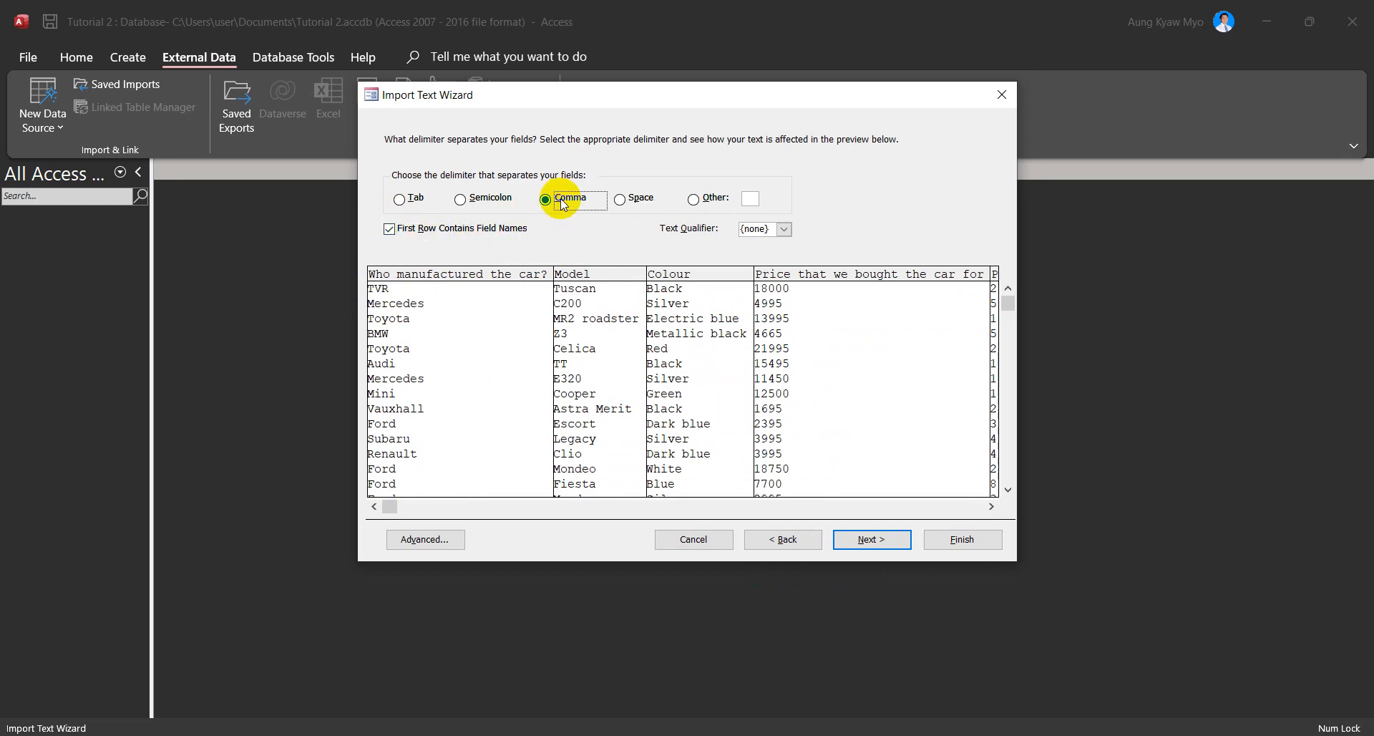
{"action": "left_click", "coordinate": [883, 540]}
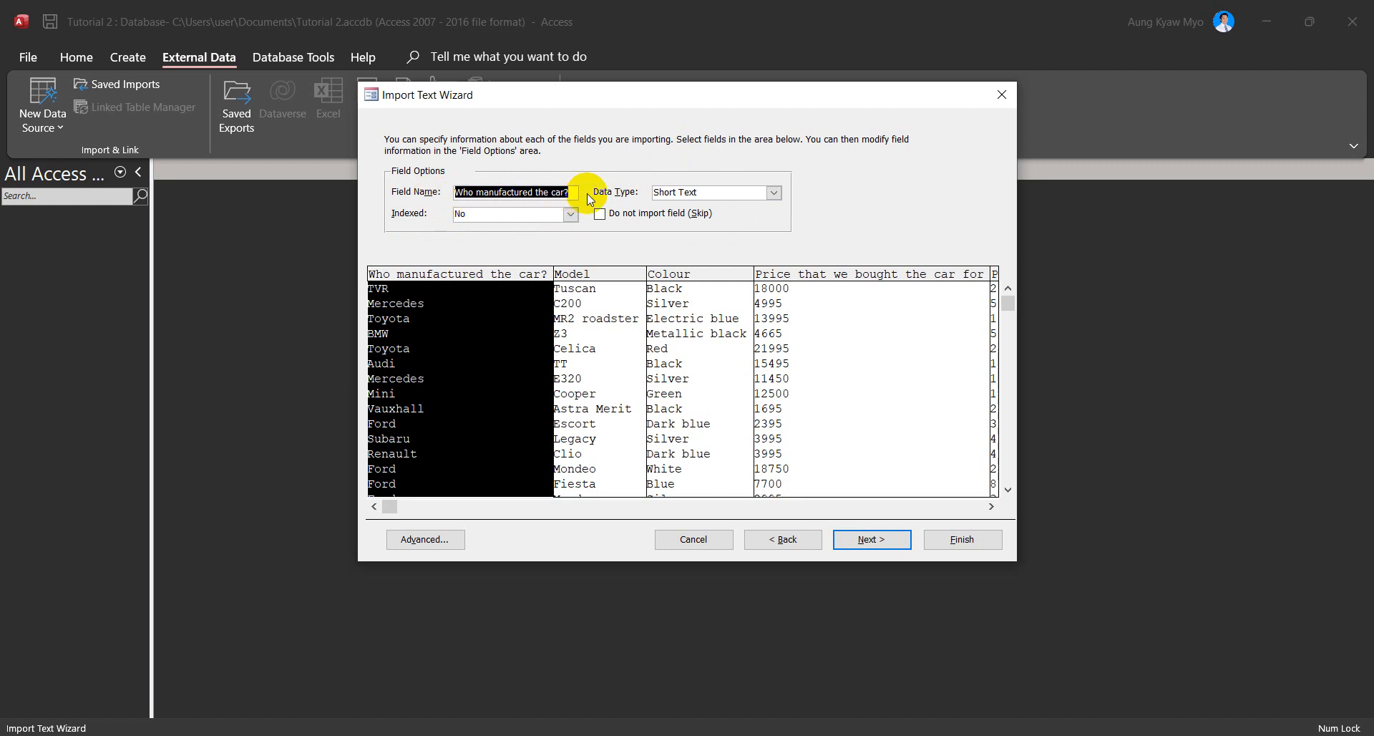
Step: Examine the data type choices for the manufacturer field and the field options of the Model and Colour columns
{"action": "left_click", "coordinate": [496, 307]}
{"action": "left_click", "coordinate": [774, 192]}
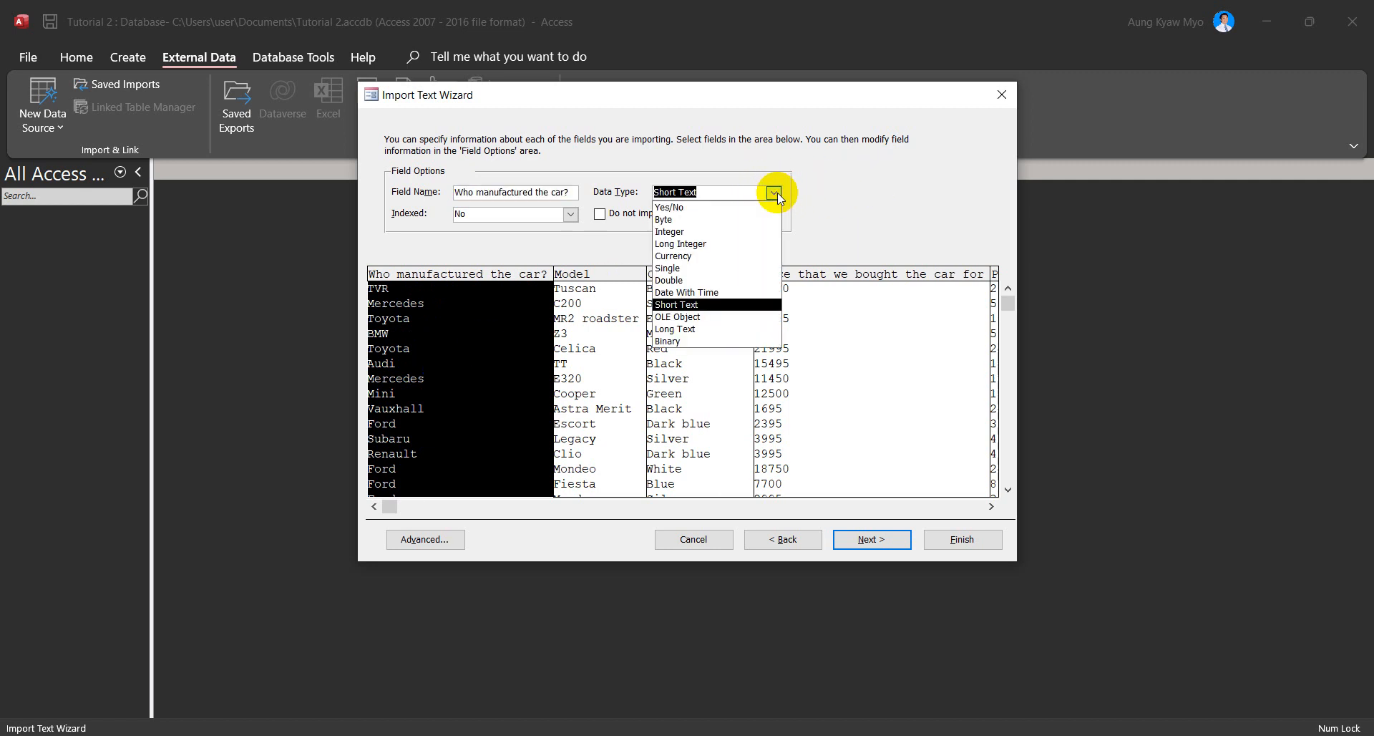
{"action": "left_click", "coordinate": [910, 199]}
{"action": "left_click", "coordinate": [612, 279]}
{"action": "left_click", "coordinate": [684, 273]}
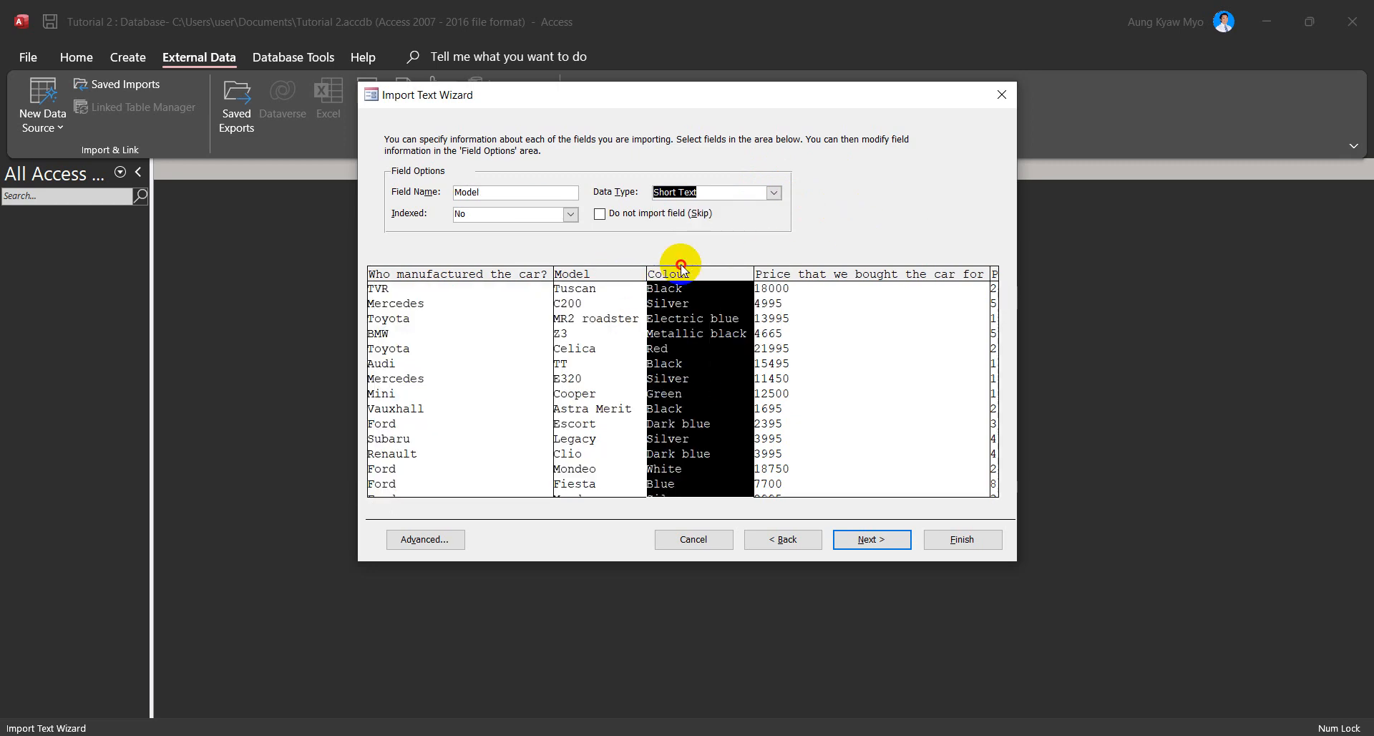
{"action": "left_click", "coordinate": [485, 279]}
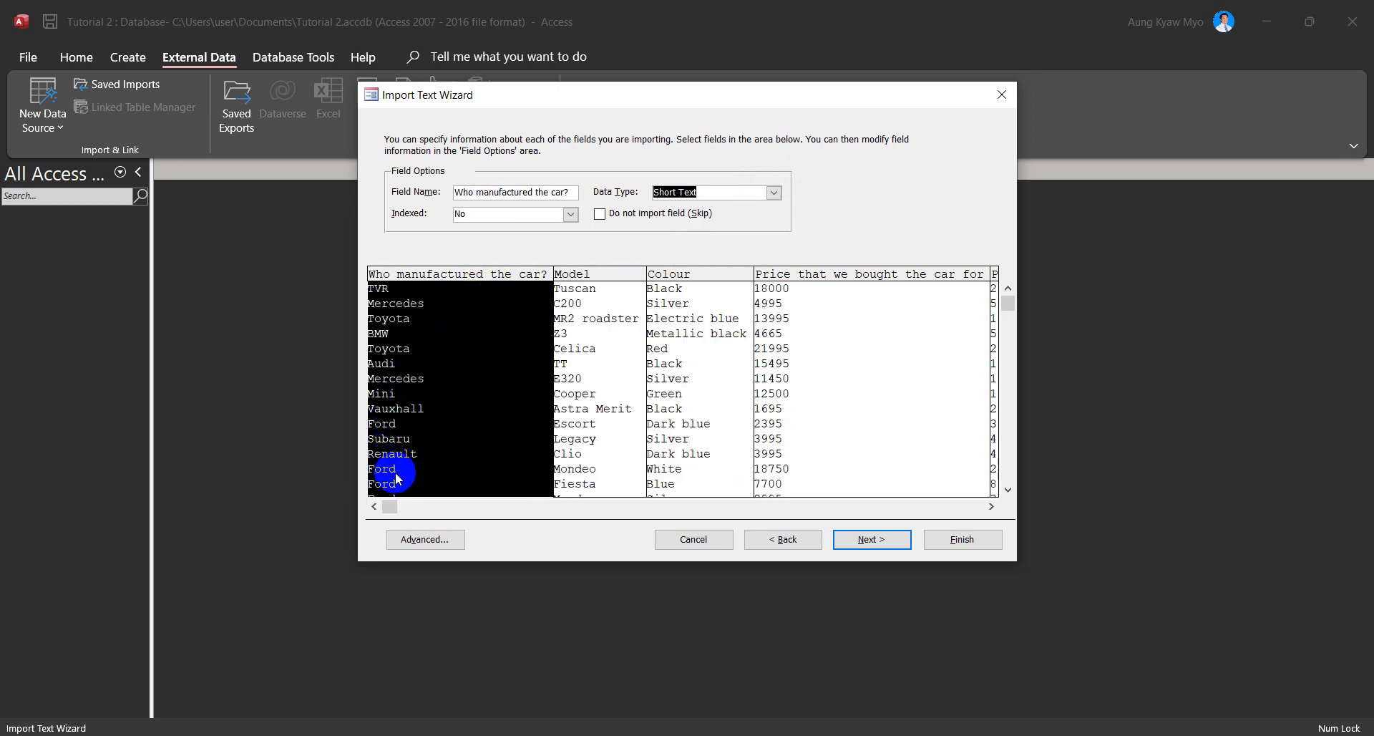
Step: Open the advanced import specification, keep the date order as DMY and widen the Field Name column to show the full names
{"action": "left_click", "coordinate": [421, 542]}
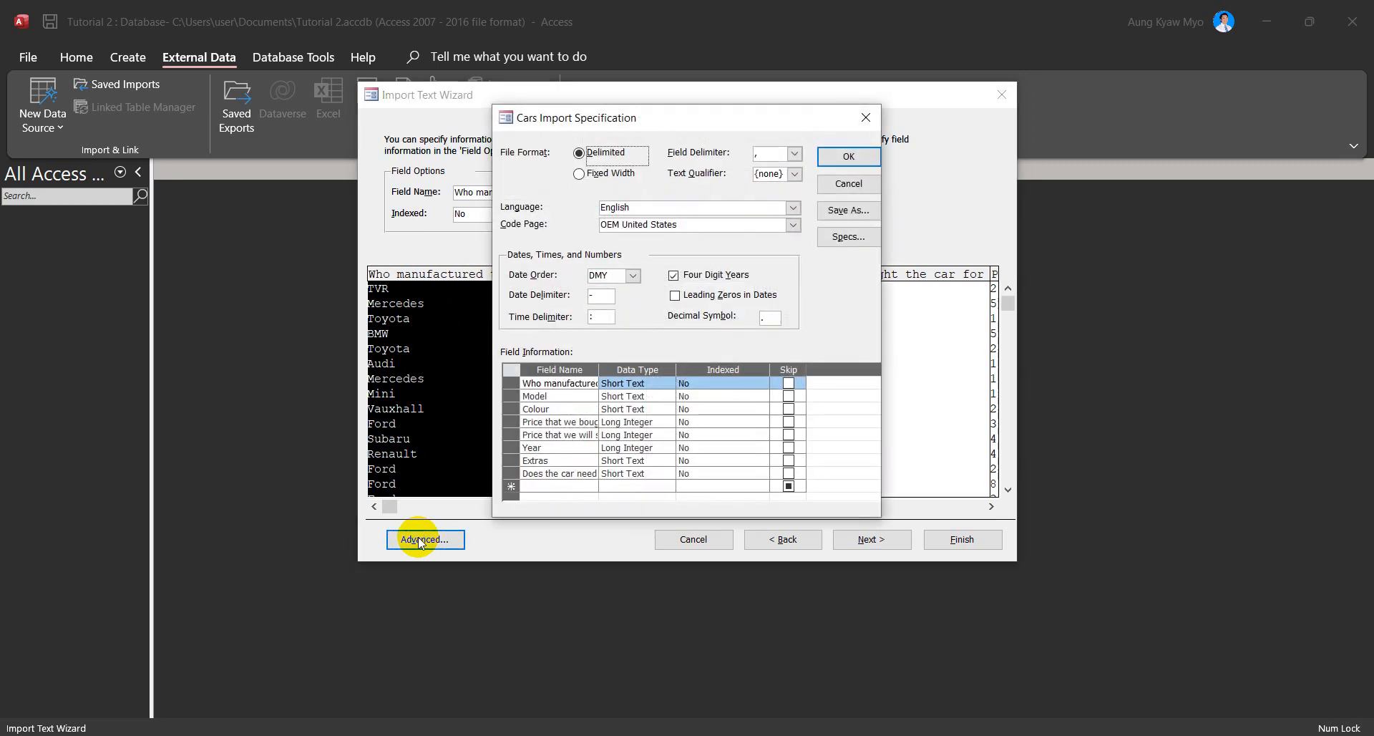
{"action": "left_click", "coordinate": [633, 276]}
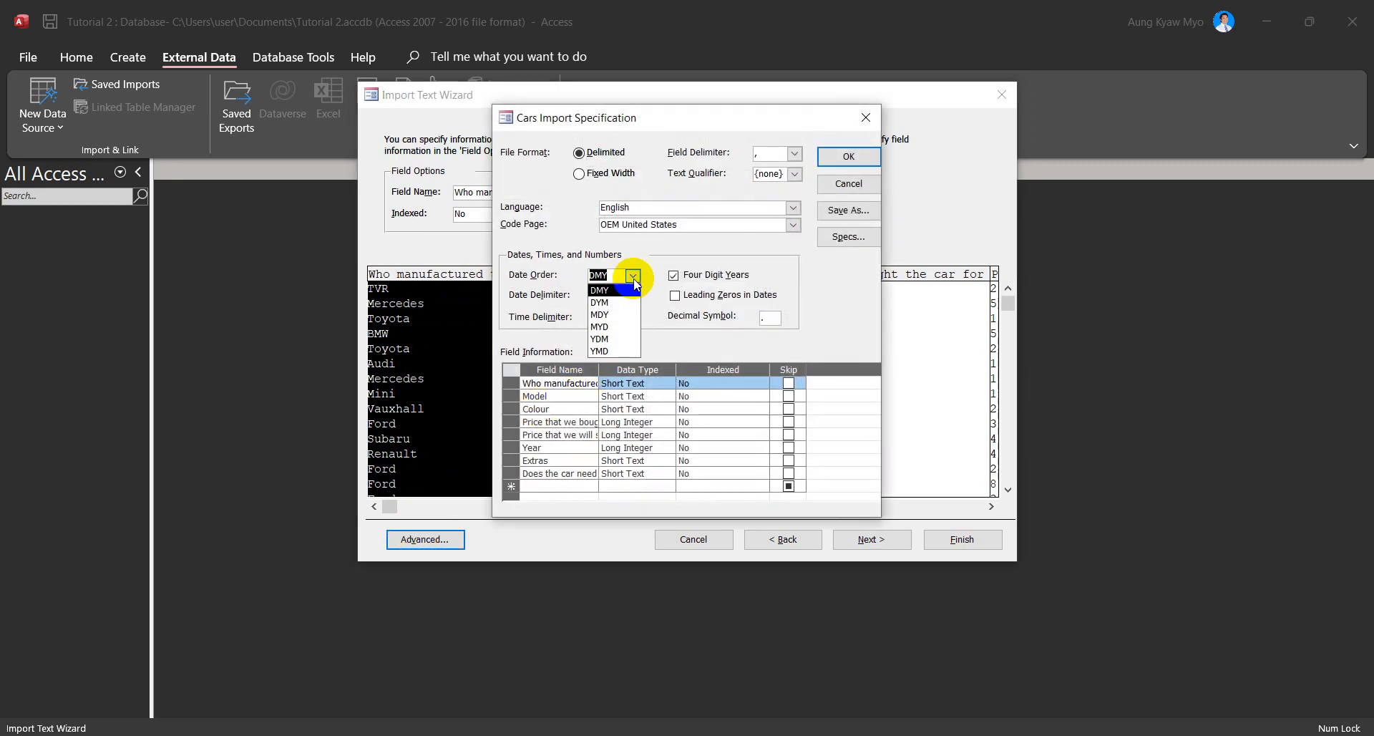
{"action": "left_click", "coordinate": [634, 281]}
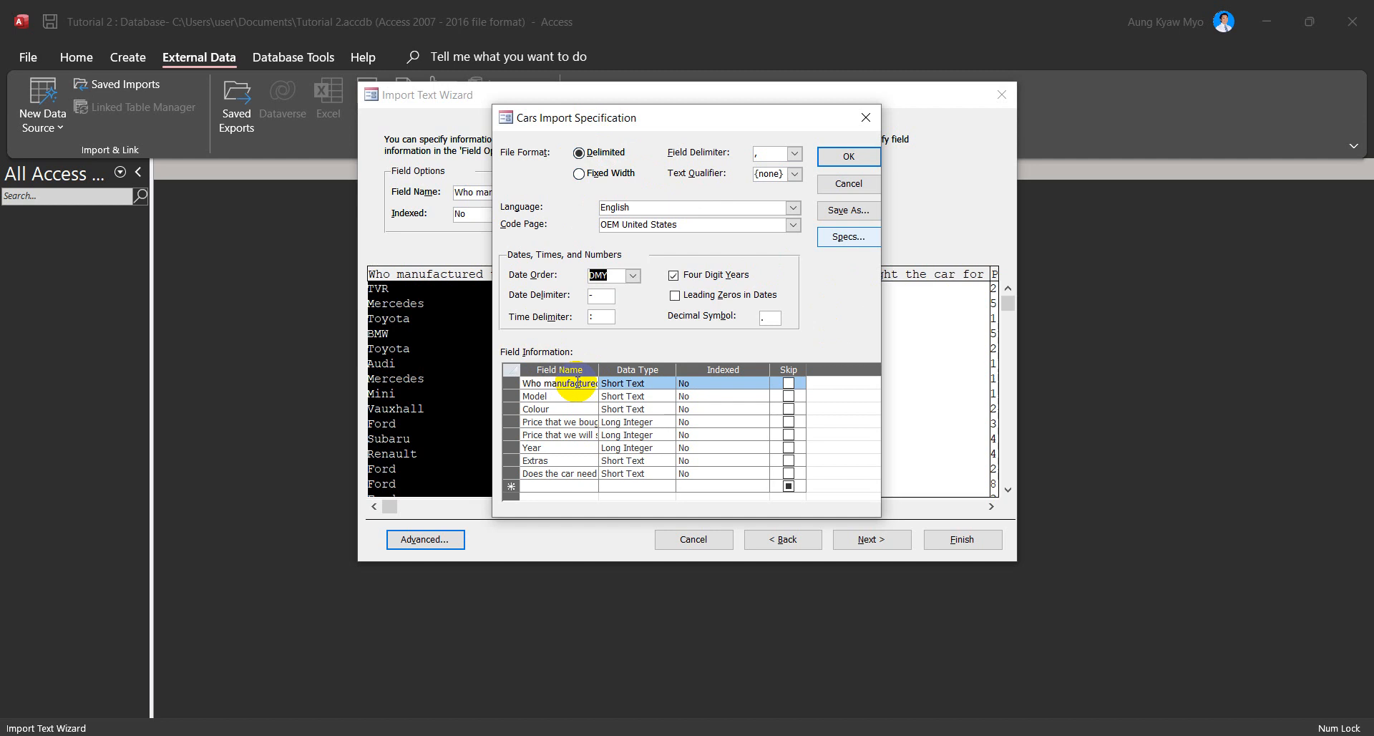
{"action": "left_click_drag", "start_coordinate": [599, 370], "coordinate": [638, 372]}
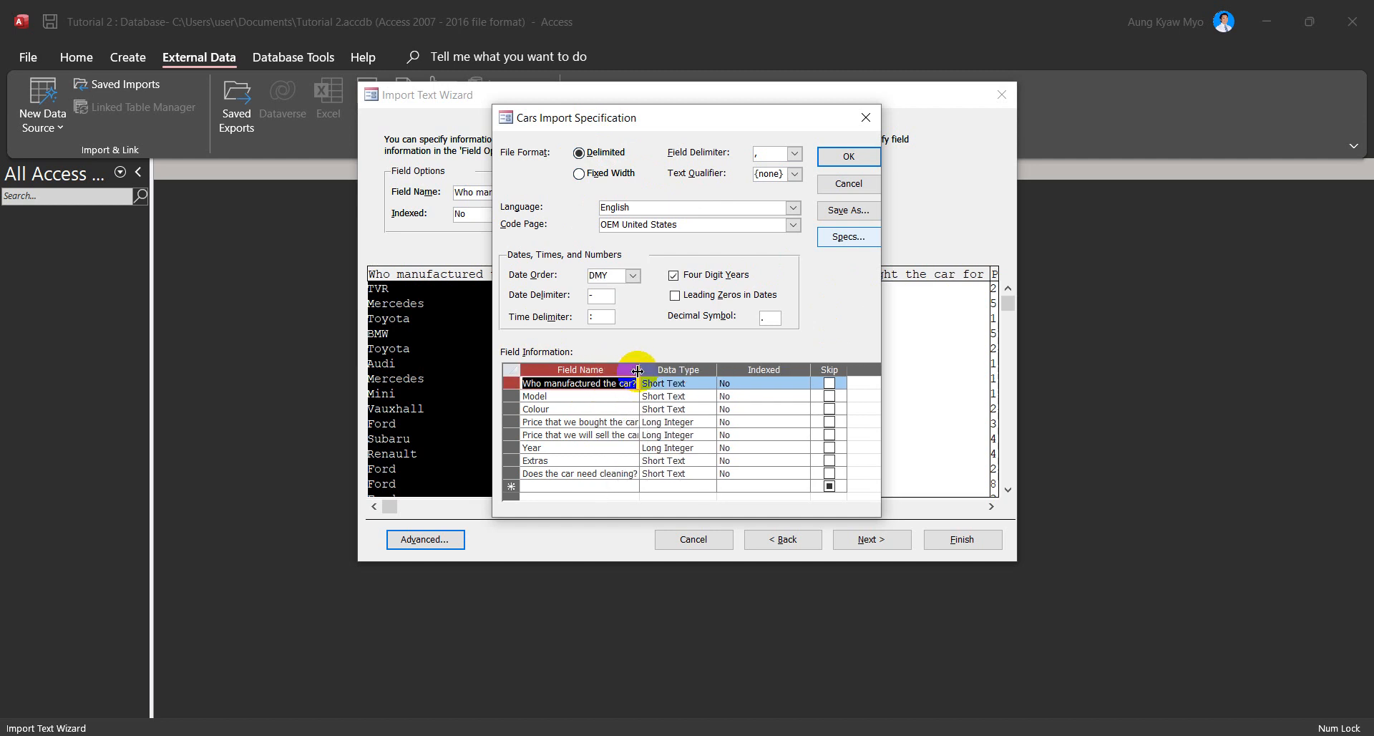
{"action": "left_click_drag", "start_coordinate": [637, 370], "coordinate": [673, 372]}
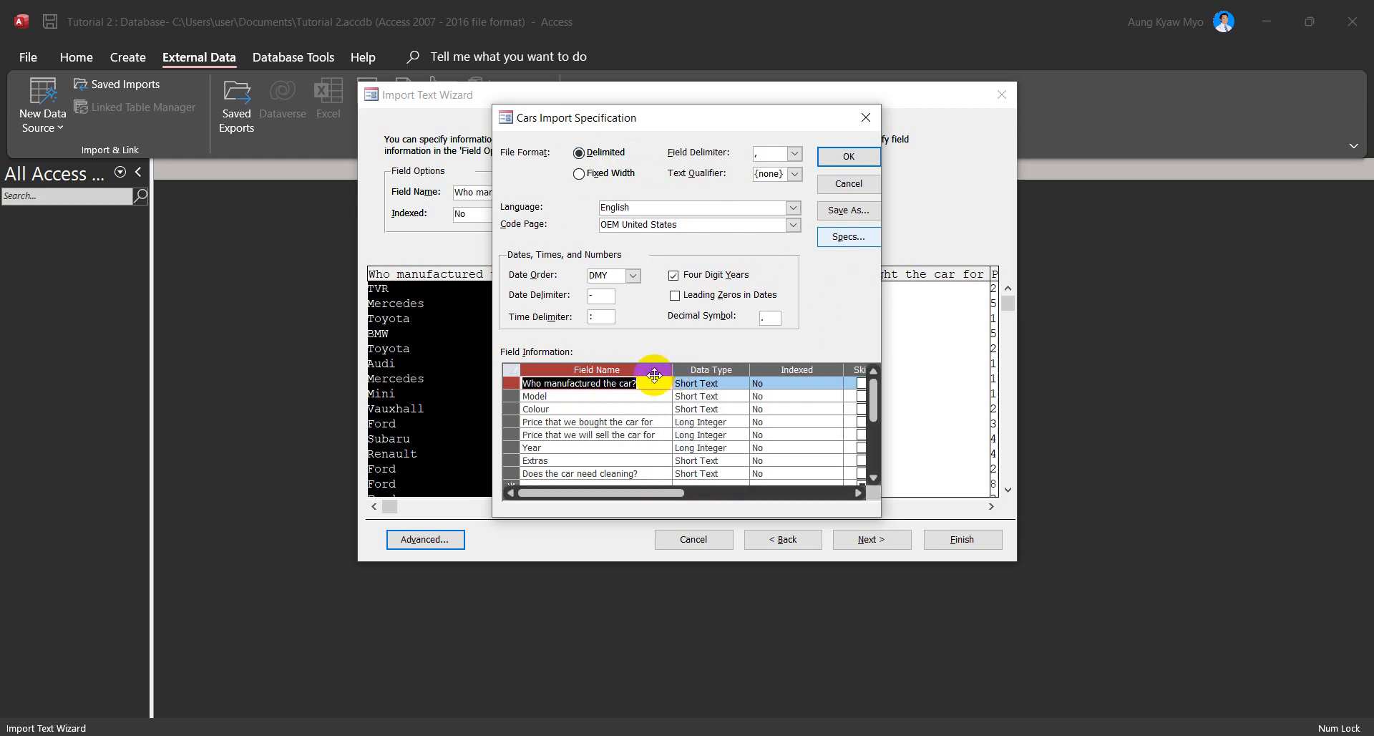
Step: Rename the "Who manufactured the car?" field to Make, keeping its Short Text data type
{"action": "left_click_drag", "start_coordinate": [625, 384], "coordinate": [648, 384]}
{"action": "type", "text": "Make"}
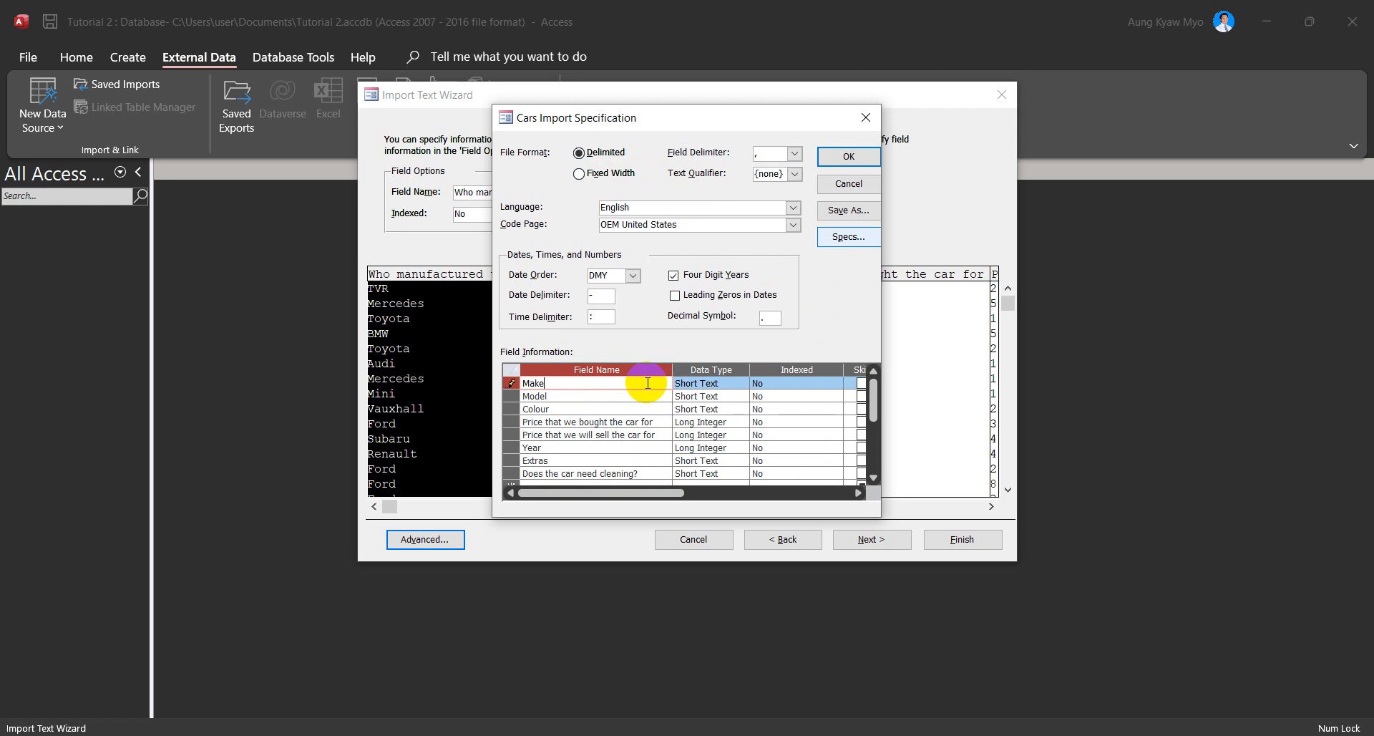
{"action": "left_click", "coordinate": [725, 383]}
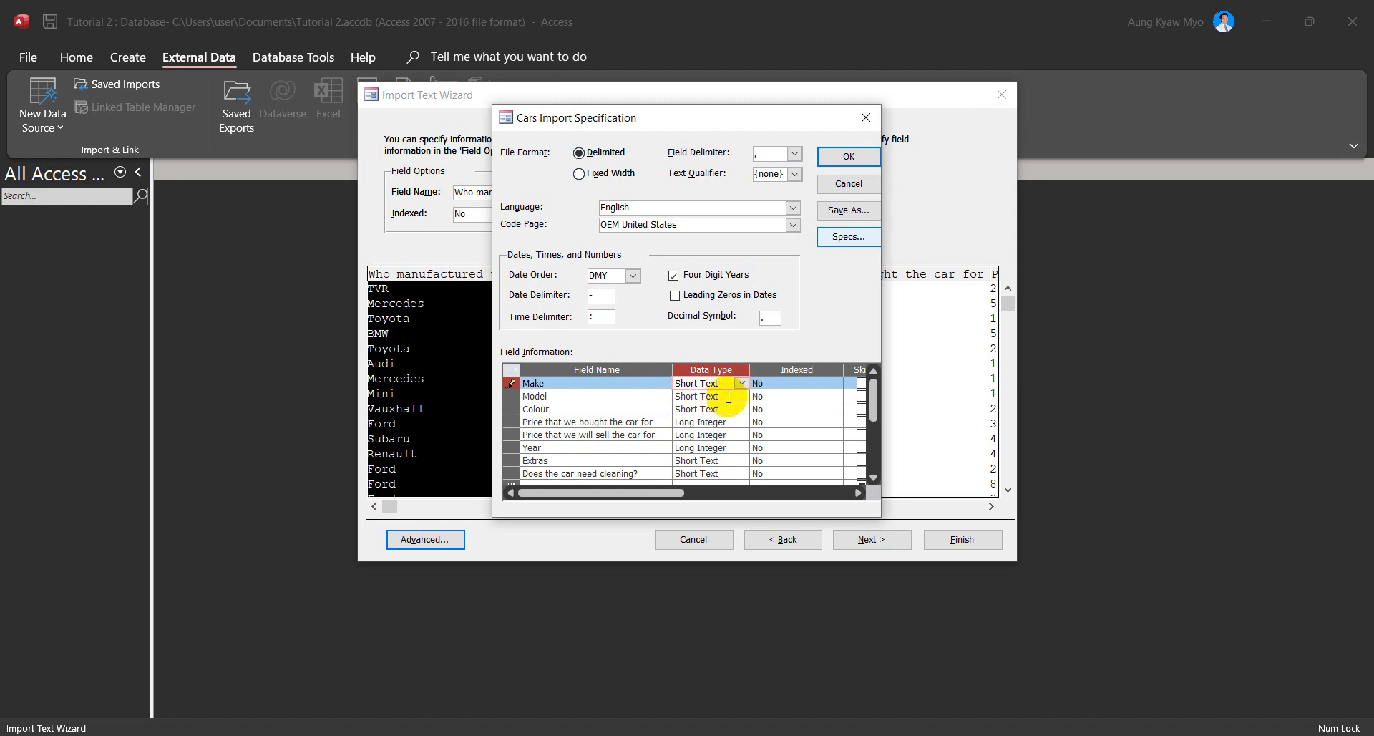
{"action": "mouse_move", "coordinate": [700, 117]}
{"action": "left_mouse_down"}
{"action": "mouse_move", "coordinate": [1030, 165]}
{"action": "mouse_move", "coordinate": [650, 171]}
{"action": "mouse_move", "coordinate": [475, 136]}
{"action": "mouse_move", "coordinate": [475, 154]}
{"action": "mouse_move", "coordinate": [704, 112]}
{"action": "left_mouse_up"}
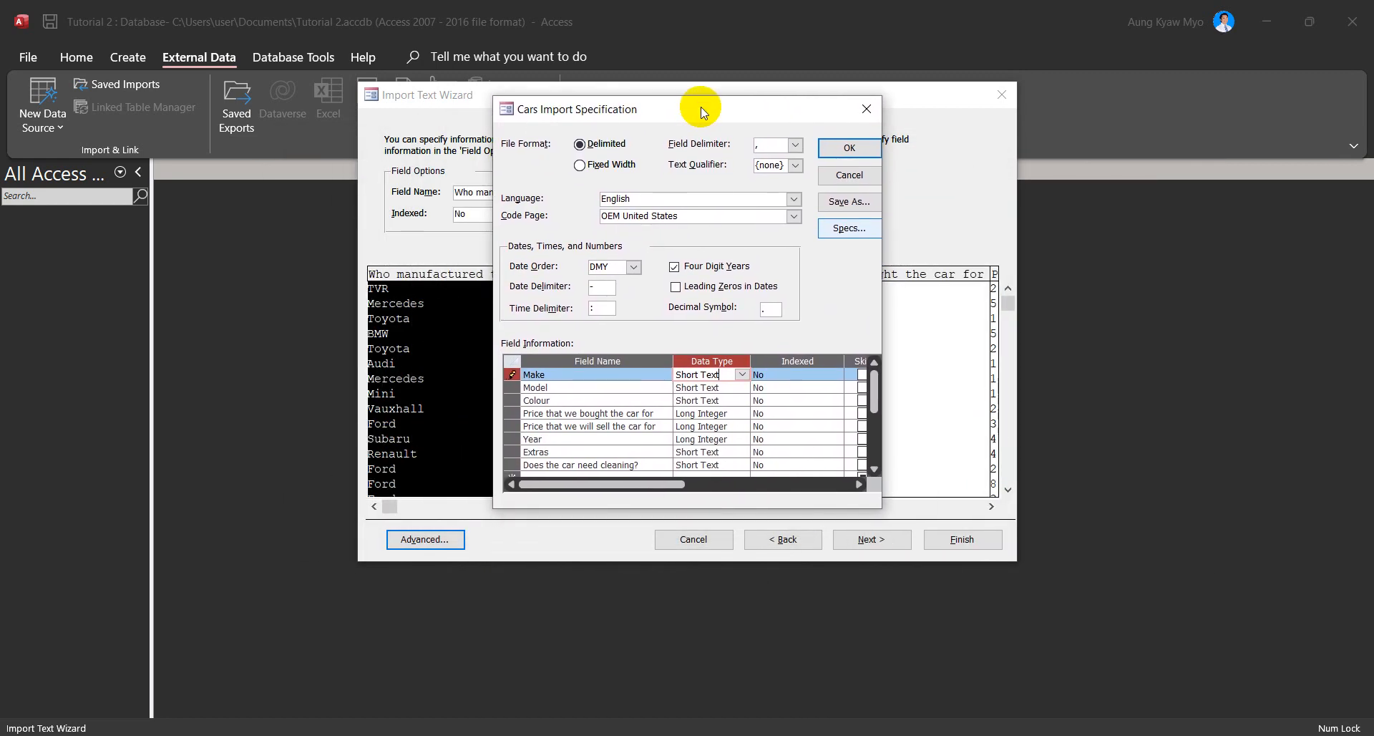
Step: Keep Model and Colour as Short Text and rename the "Price that we bought the car for" field to PPrice
{"action": "left_click", "coordinate": [727, 389]}
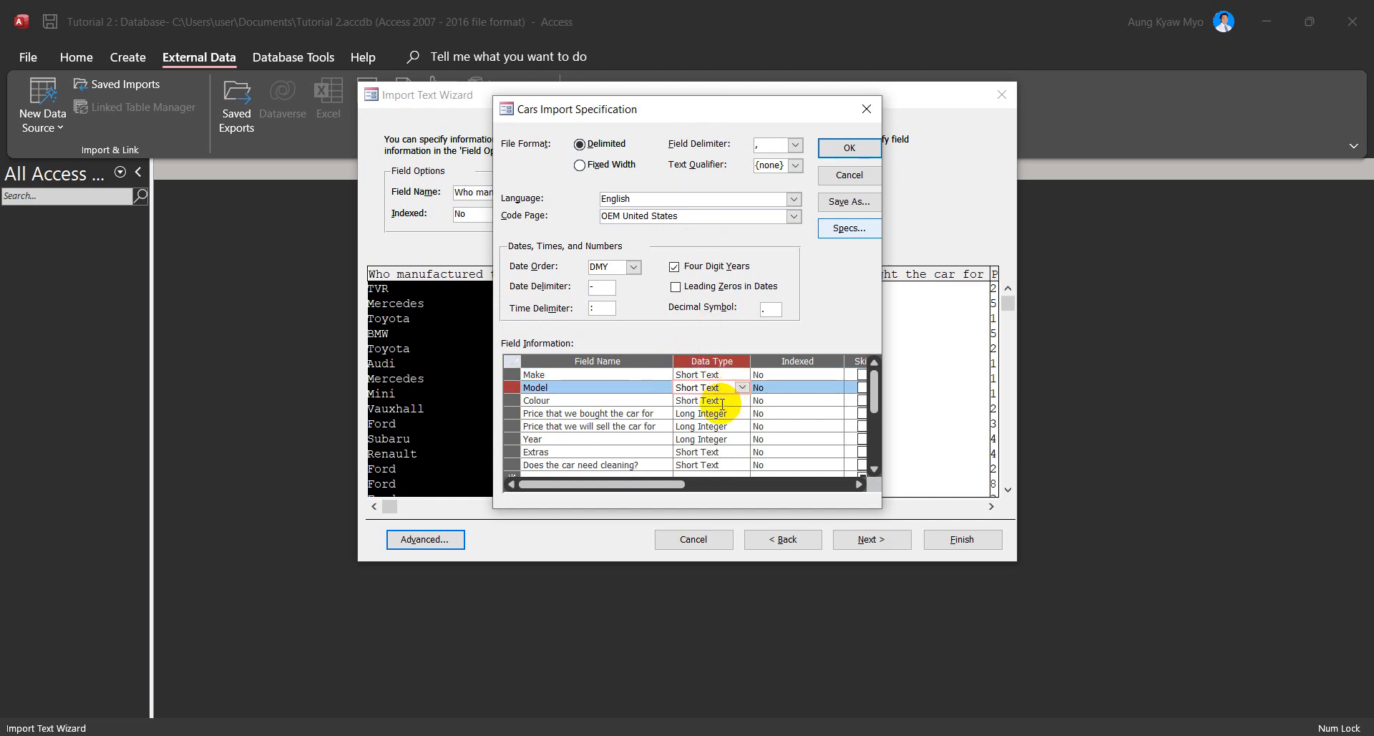
{"action": "left_click", "coordinate": [722, 402]}
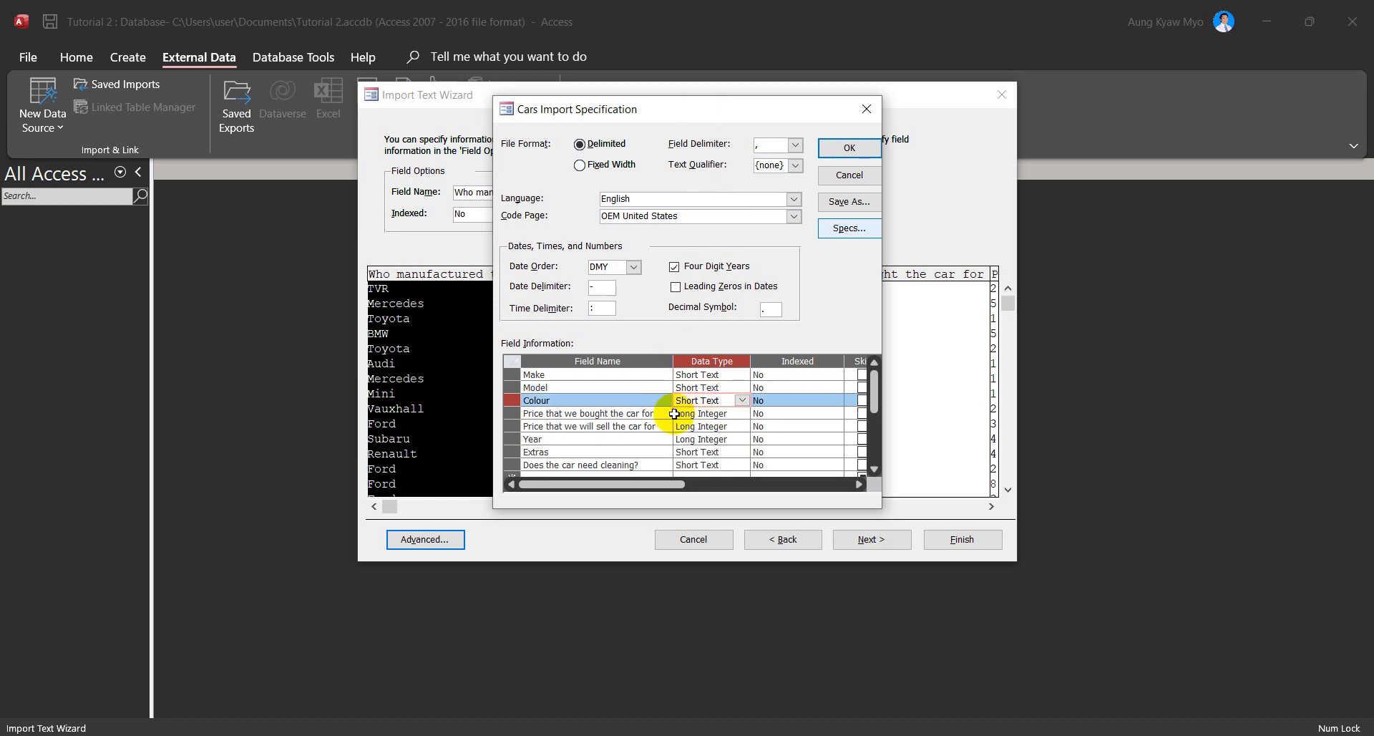
{"action": "left_click", "coordinate": [652, 411]}
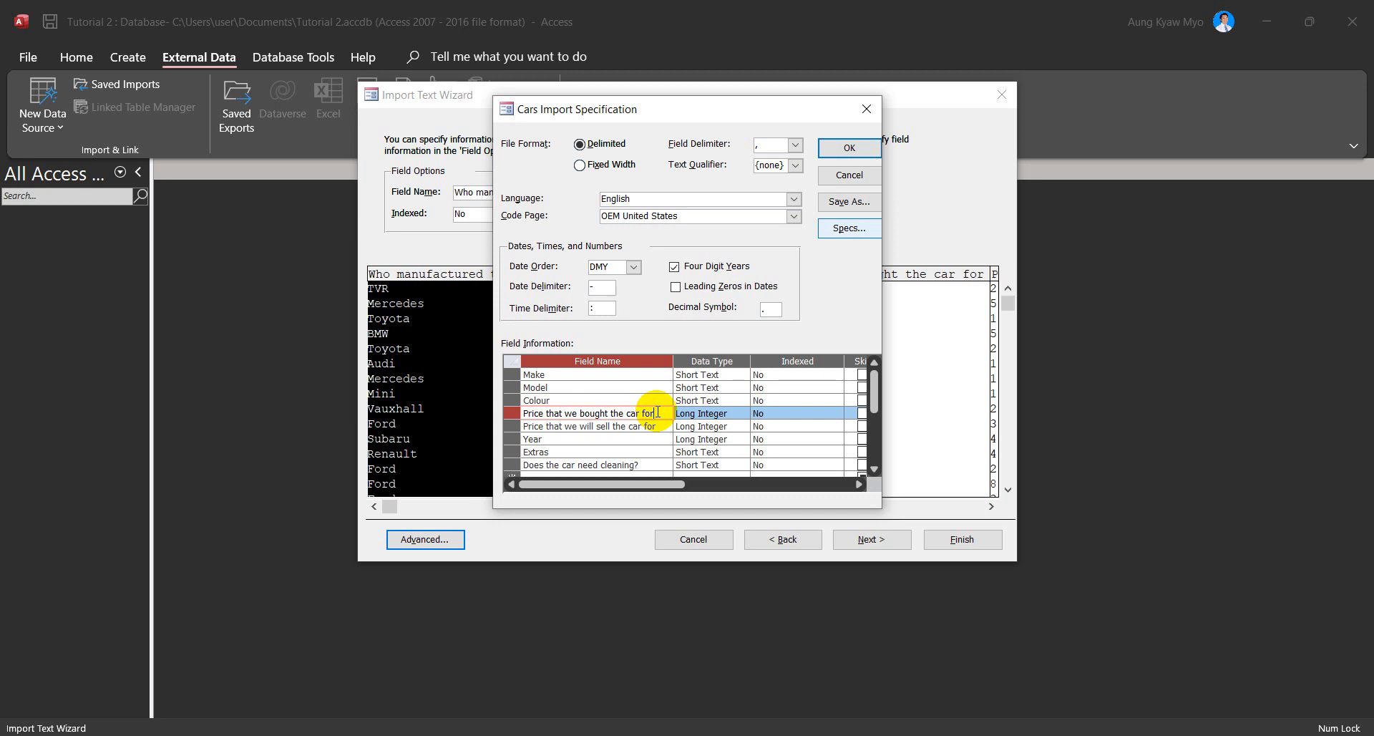
{"action": "left_click_drag", "start_coordinate": [657, 413], "coordinate": [473, 399]}
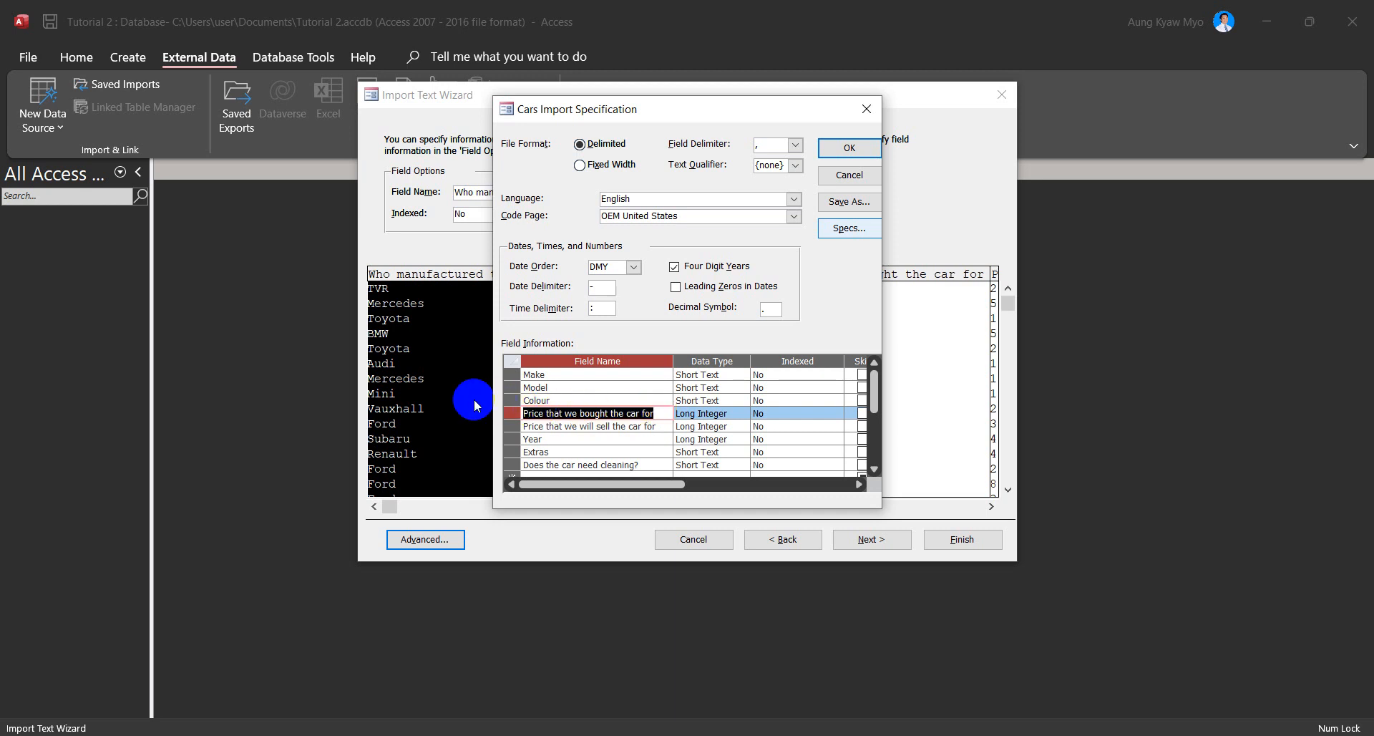
{"action": "type", "text": "PP"}
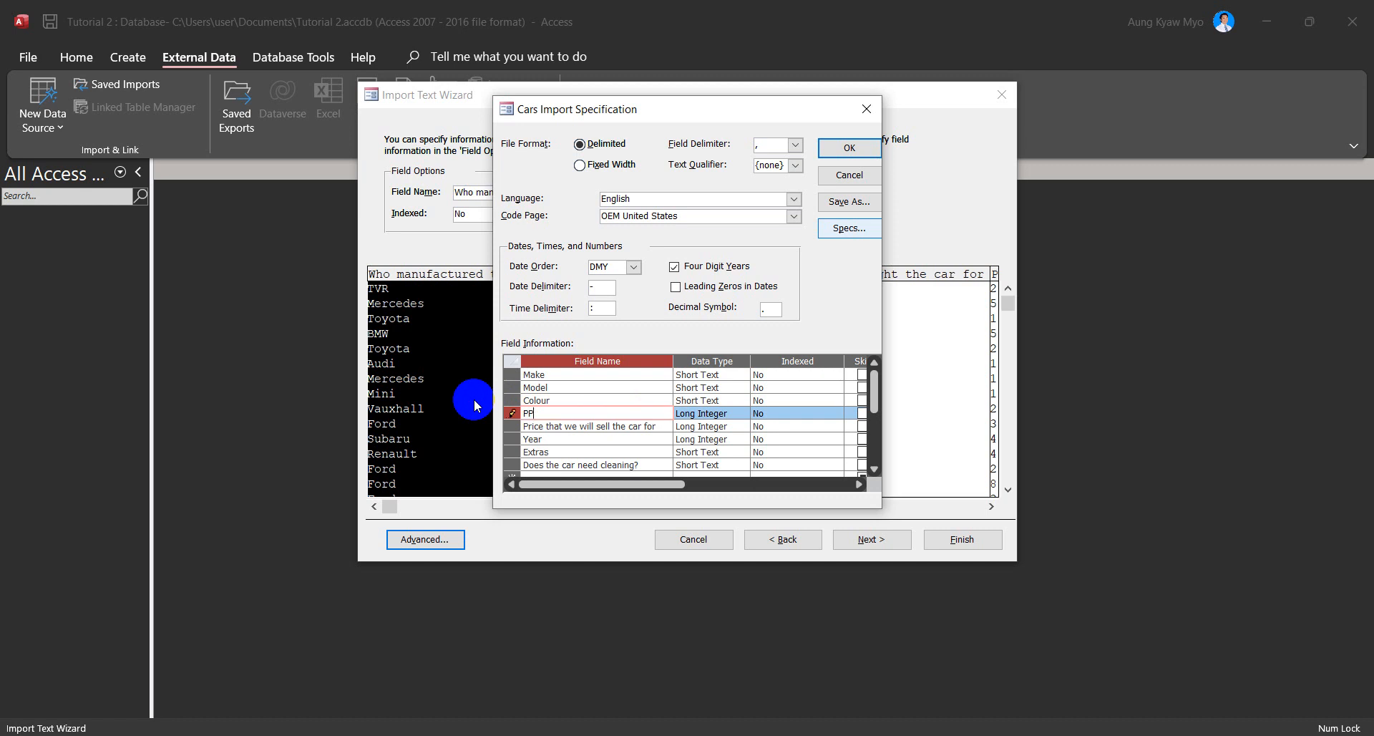
{"action": "type", "text": "rice"}
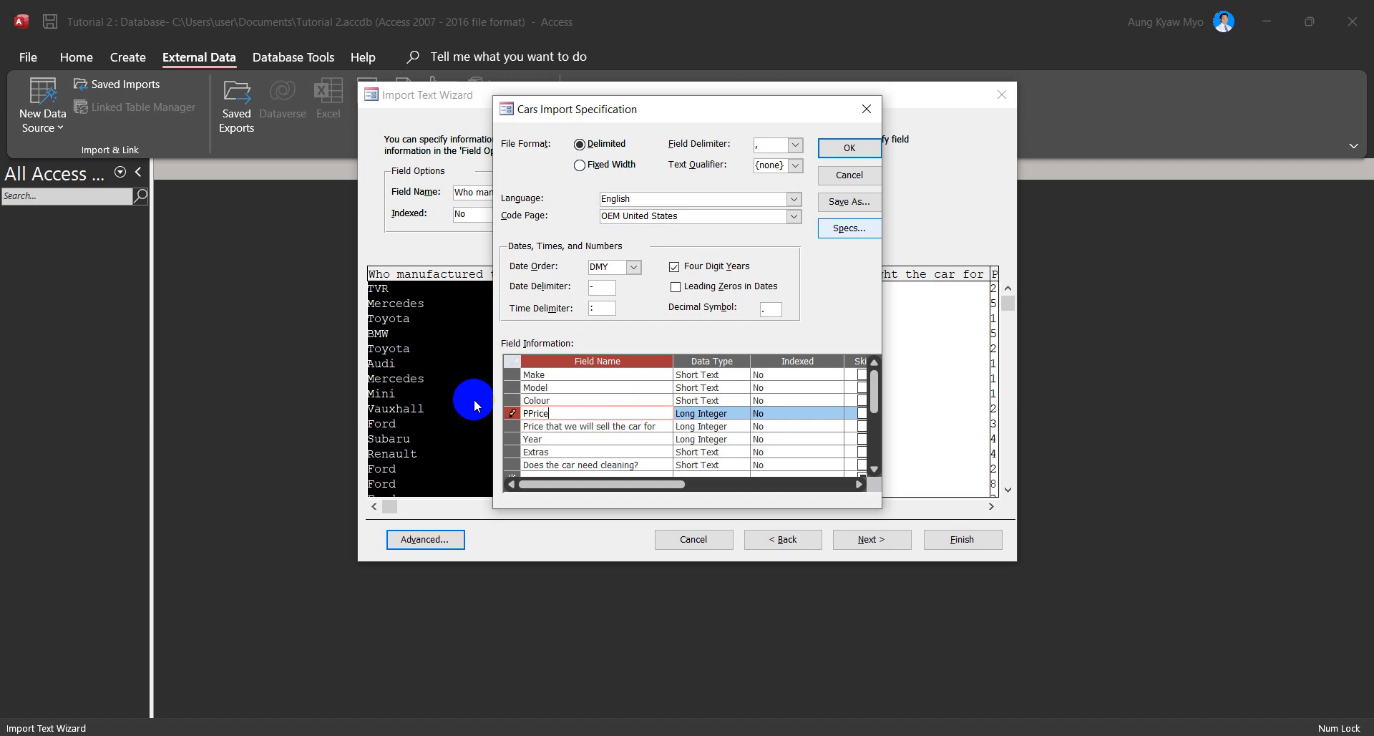
Step: Rename the "Price that we will sell the car for" field to SPrice
{"action": "left_click", "coordinate": [659, 426]}
{"action": "key", "text": "BackSpace"}
{"action": "key", "text": "BackSpace"}
{"action": "key", "text": "BackSpace"}
{"action": "key", "text": "BackSpace"}
{"action": "key", "text": "BackSpace"}
{"action": "key", "text": "BackSpace"}
{"action": "key", "text": "BackSpace"}
{"action": "key", "text": "BackSpace"}
{"action": "key", "text": "BackSpace"}
{"action": "key", "text": "BackSpace"}
{"action": "key", "text": "BackSpace"}
{"action": "key", "text": "BackSpace"}
{"action": "key", "text": "BackSpace"}
{"action": "key", "text": "BackSpace"}
{"action": "key", "text": "BackSpace"}
{"action": "key", "text": "BackSpace"}
{"action": "key", "text": "BackSpace"}
{"action": "key", "text": "BackSpace"}
{"action": "key", "text": "BackSpace"}
{"action": "key", "text": "BackSpace"}
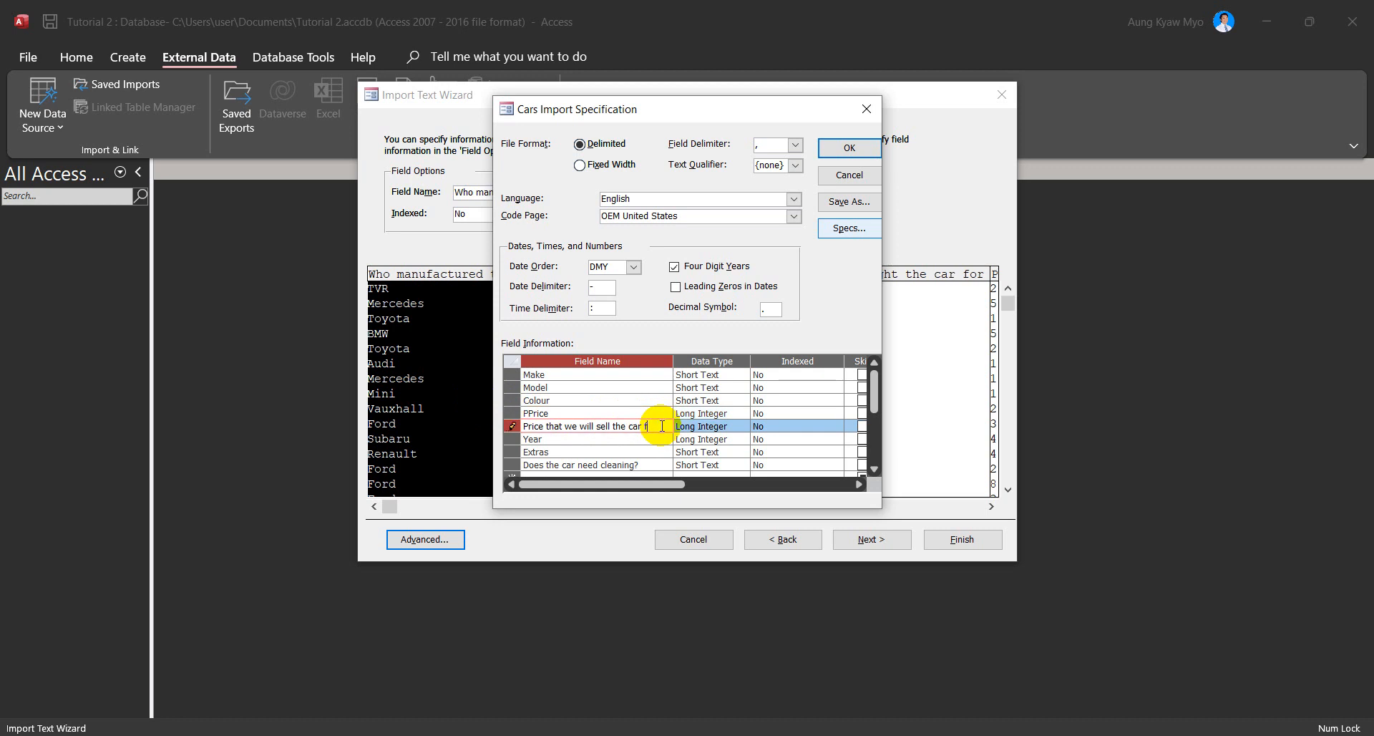
{"action": "type", "text": "SPrice"}
Step: Insert an underscore after the first letter of both price field names, making them P_Price and S_Price
{"action": "left_click", "coordinate": [557, 414]}
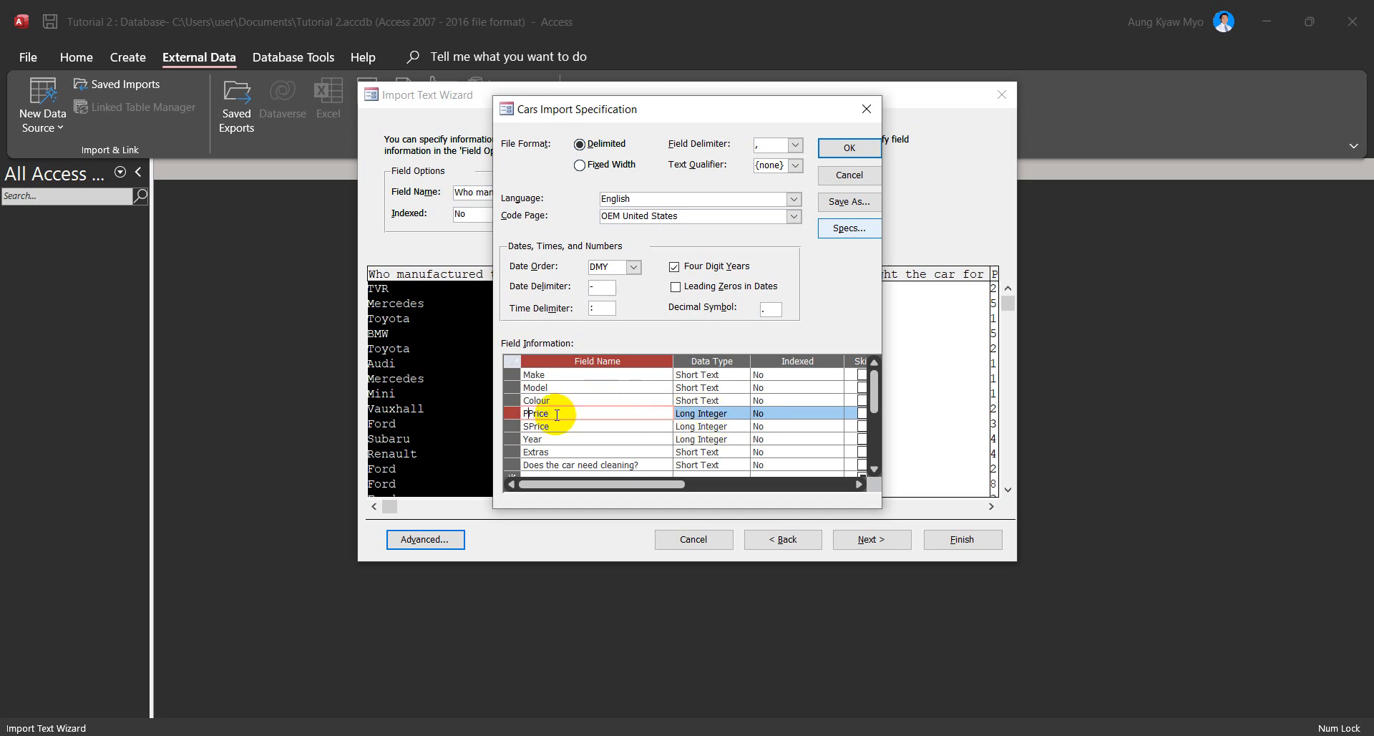
{"action": "key", "text": "Left"}
{"action": "key", "text": "Left"}
{"action": "key", "text": "Left"}
{"action": "key", "text": "Left"}
{"action": "key", "text": "Left"}
{"action": "type", "text": "_"}
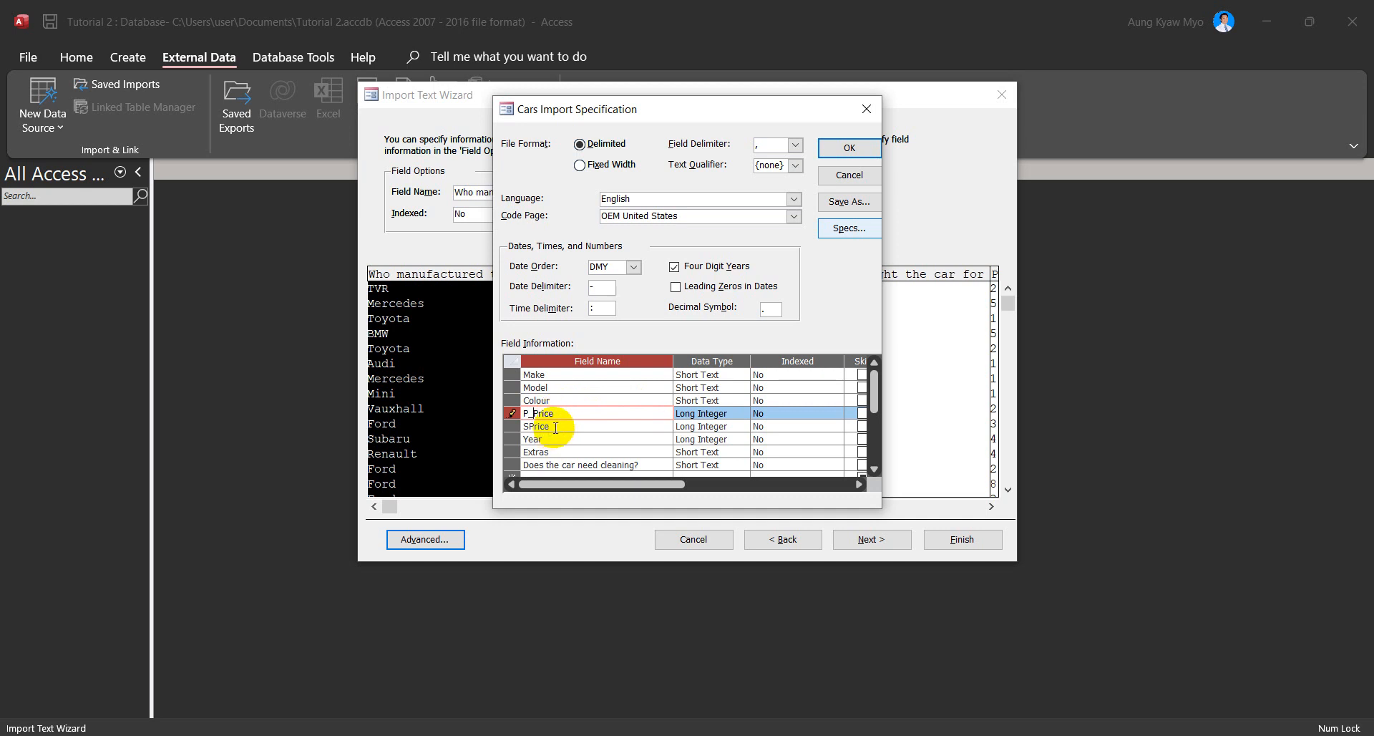
{"action": "left_click", "coordinate": [555, 428]}
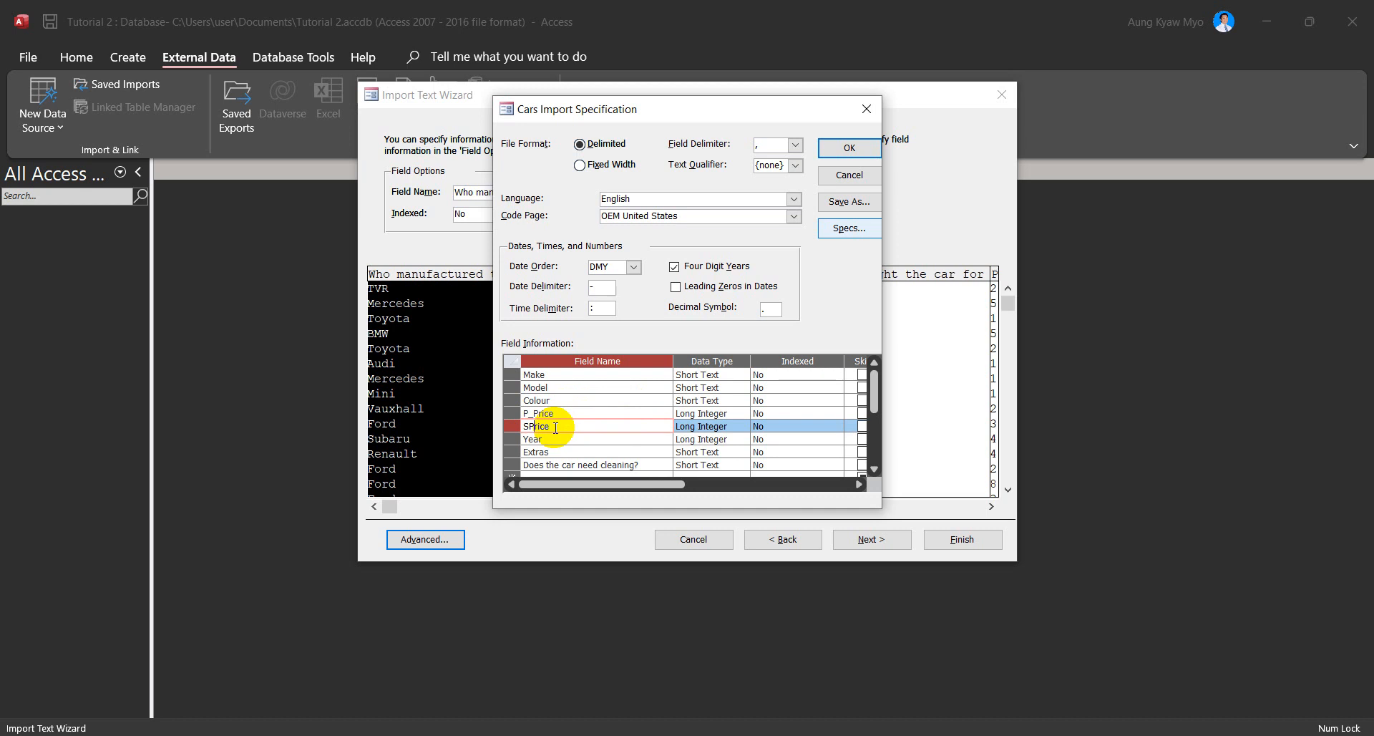
{"action": "key", "text": "Left"}
{"action": "key", "text": "Left"}
{"action": "key", "text": "Left"}
{"action": "key", "text": "Left"}
{"action": "key", "text": "Left"}
{"action": "type", "text": "_"}
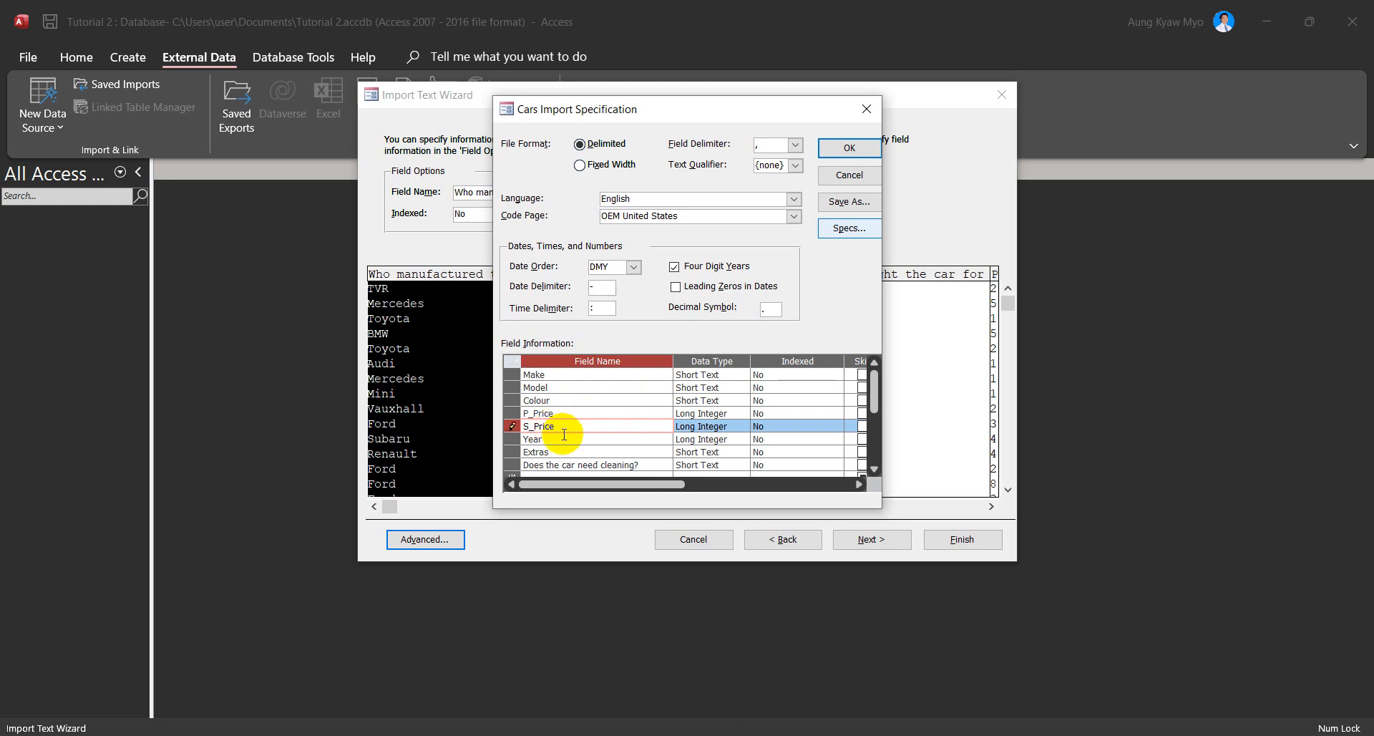
Step: Set the data type of both the P_Price and S_Price fields to Currency
{"action": "left_click", "coordinate": [726, 413]}
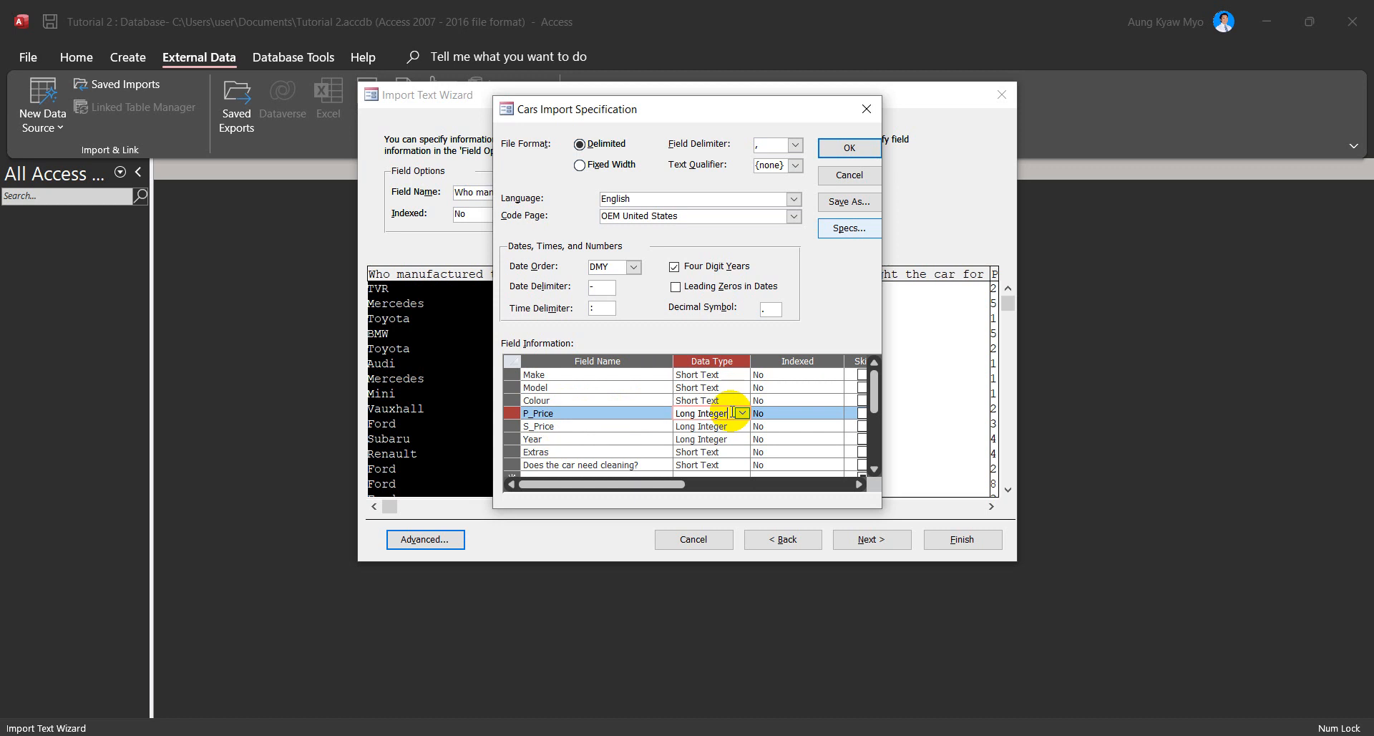
{"action": "left_click", "coordinate": [742, 414]}
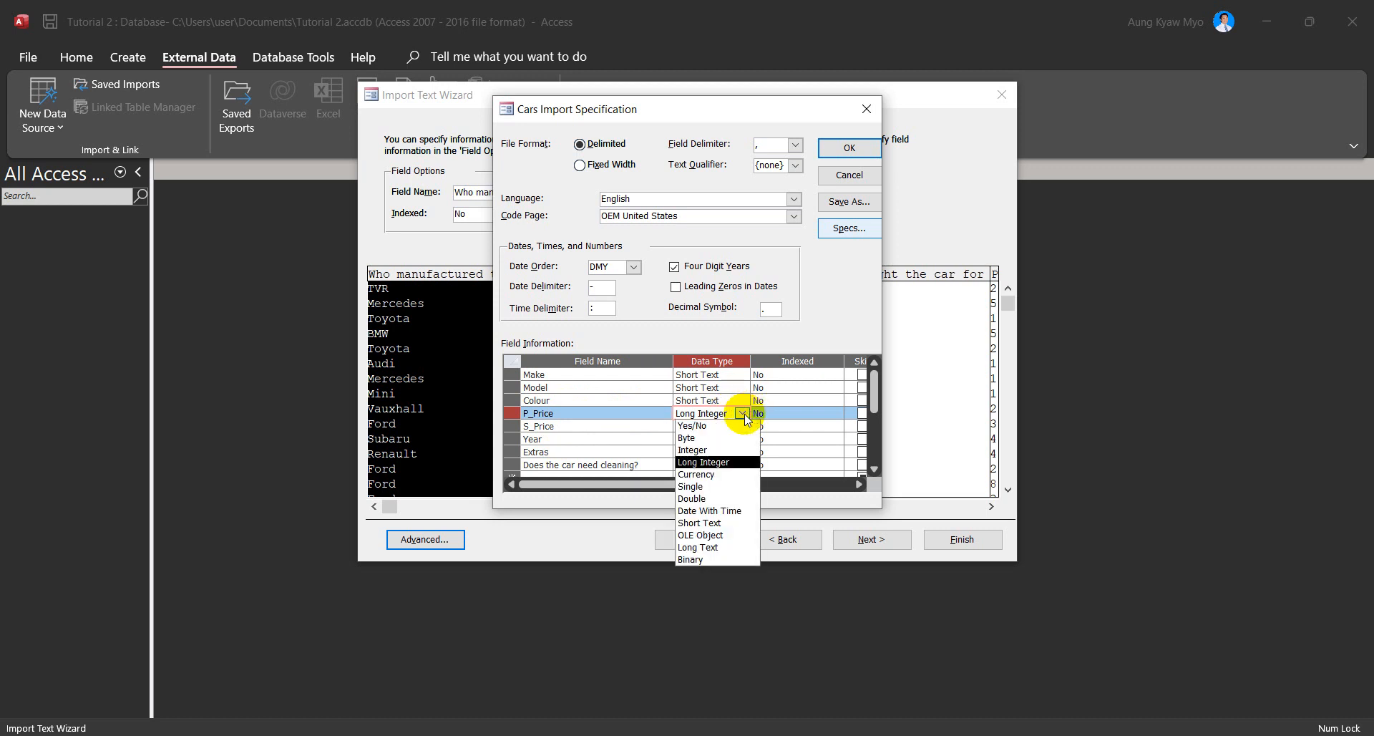
{"action": "left_click", "coordinate": [705, 474]}
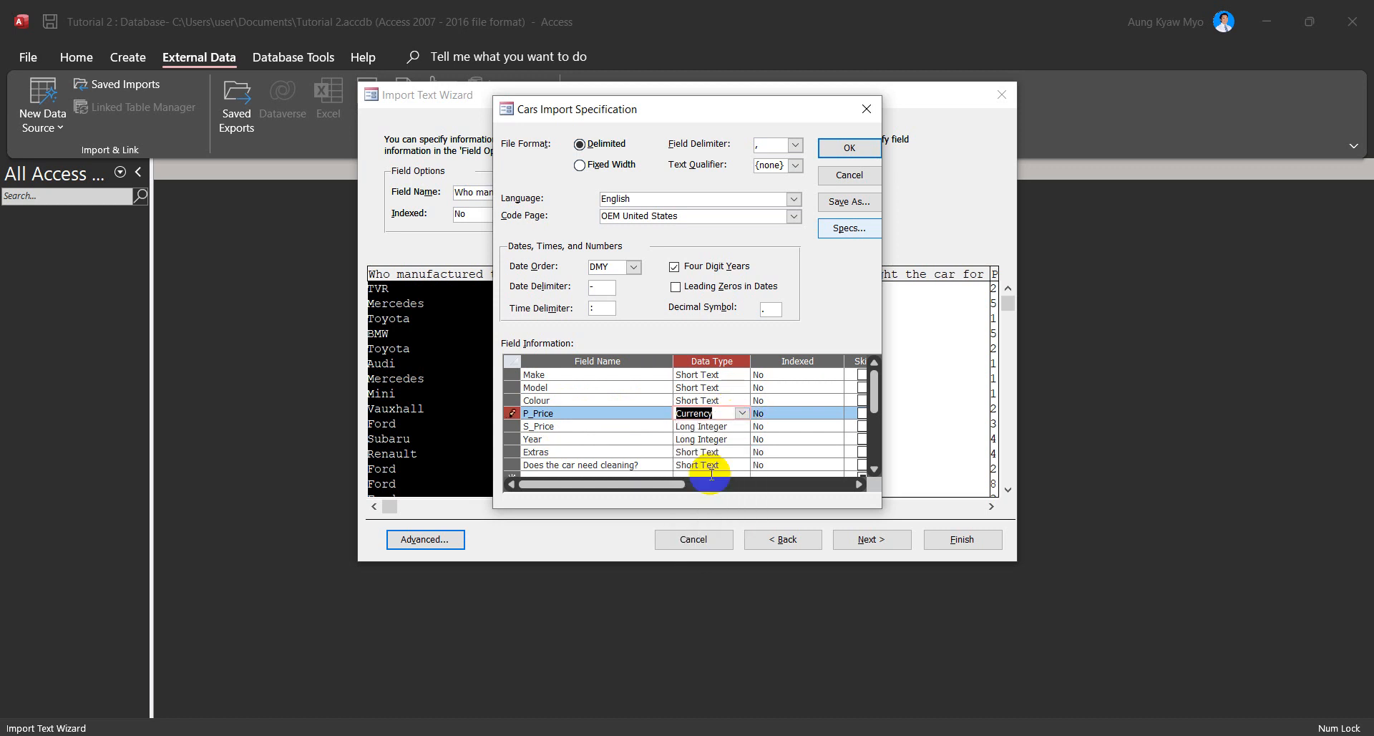
{"action": "left_click", "coordinate": [728, 427]}
{"action": "left_click", "coordinate": [742, 427]}
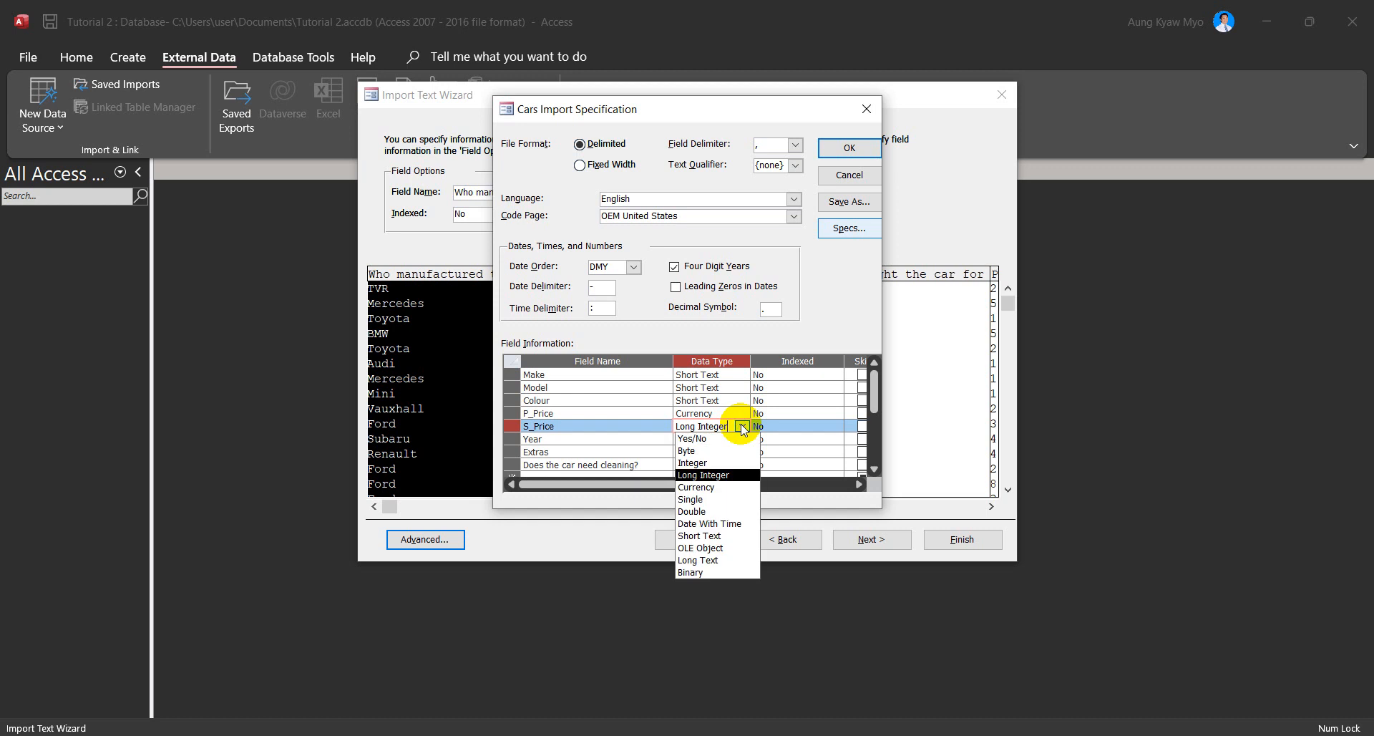
{"action": "left_click", "coordinate": [697, 487]}
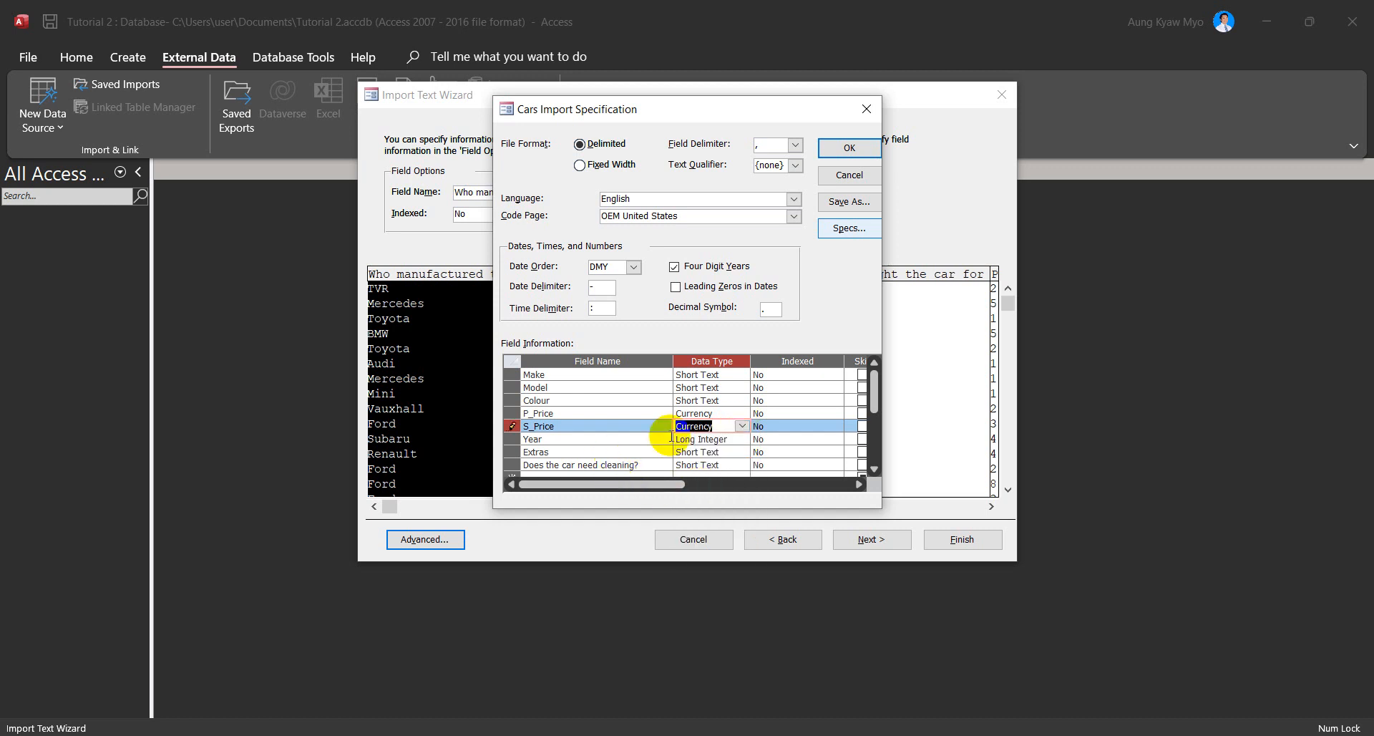
Step: Check the data types of the Year and Extras fields, leaving them as Long Integer and Short Text
{"action": "left_click", "coordinate": [873, 469]}
{"action": "left_click", "coordinate": [873, 470]}
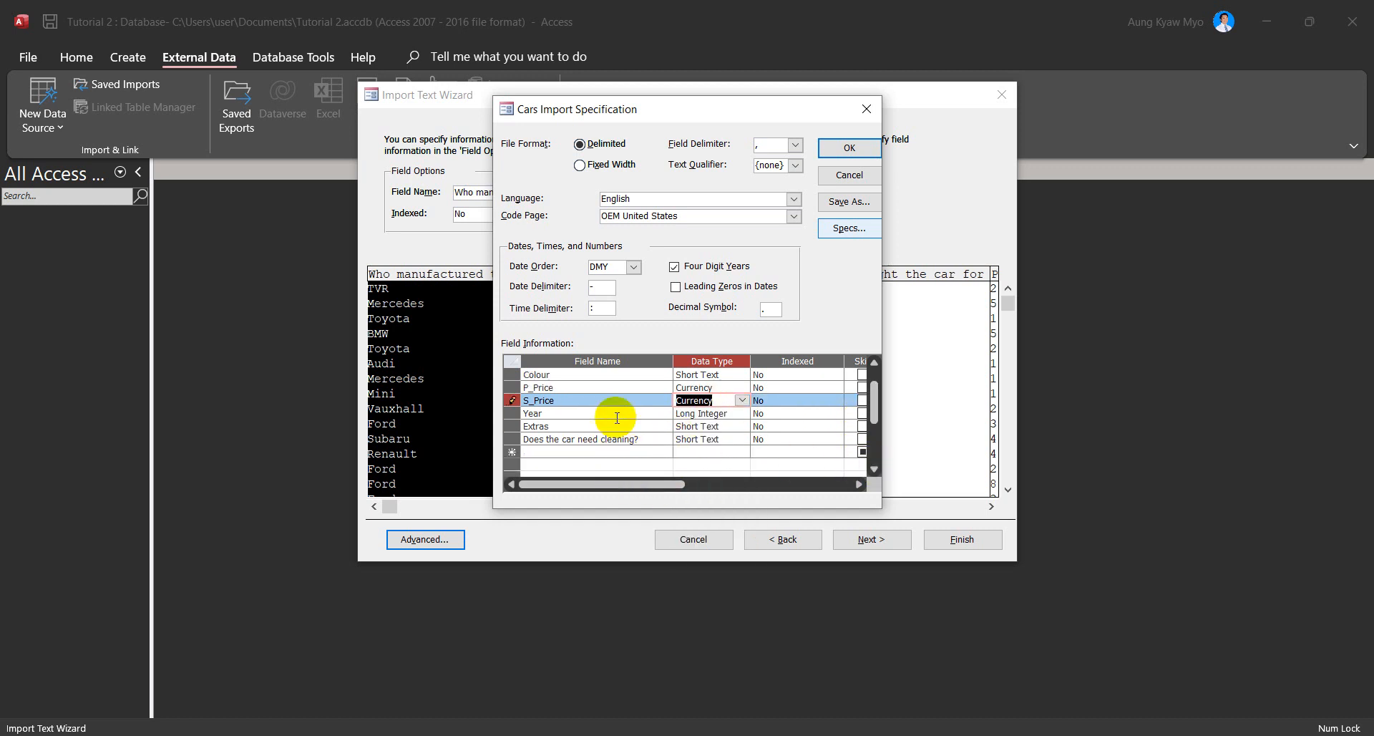
{"action": "left_click", "coordinate": [746, 413]}
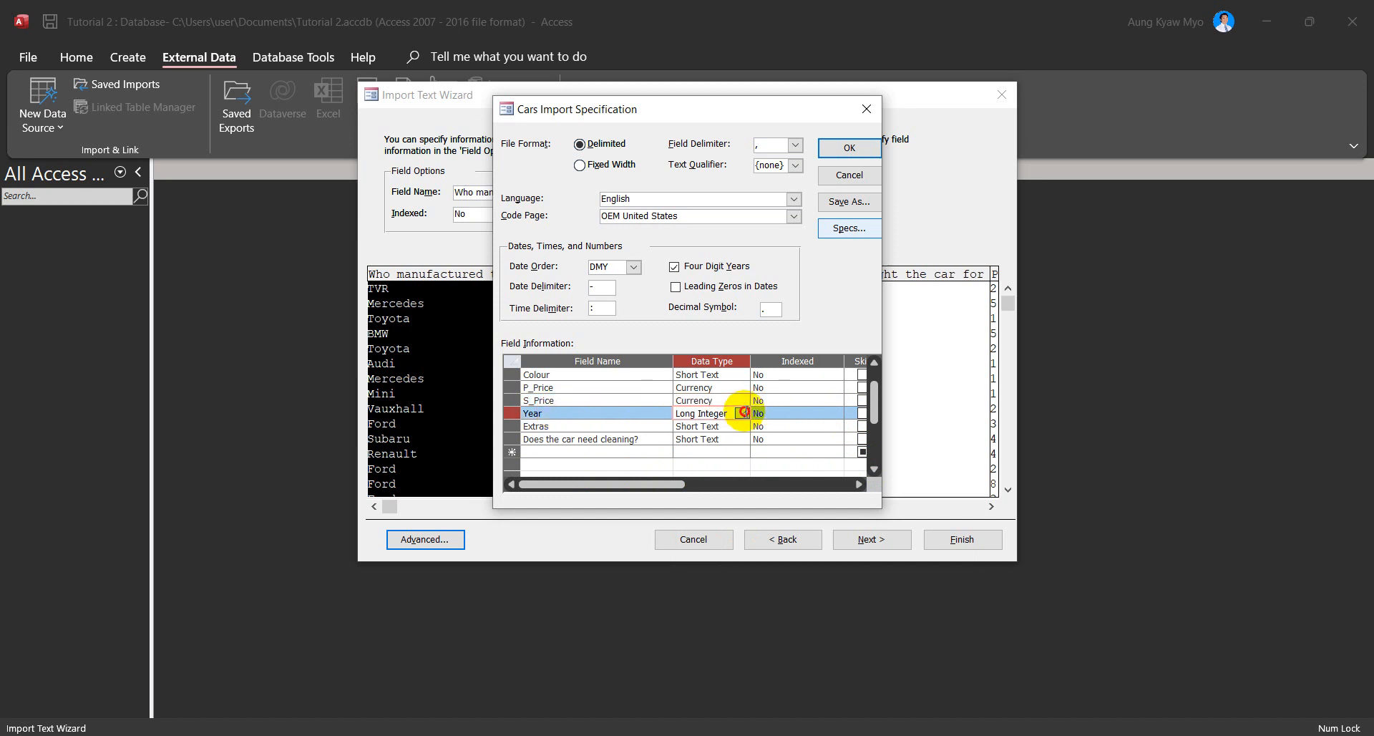
{"action": "left_click", "coordinate": [745, 414]}
{"action": "left_click", "coordinate": [743, 414]}
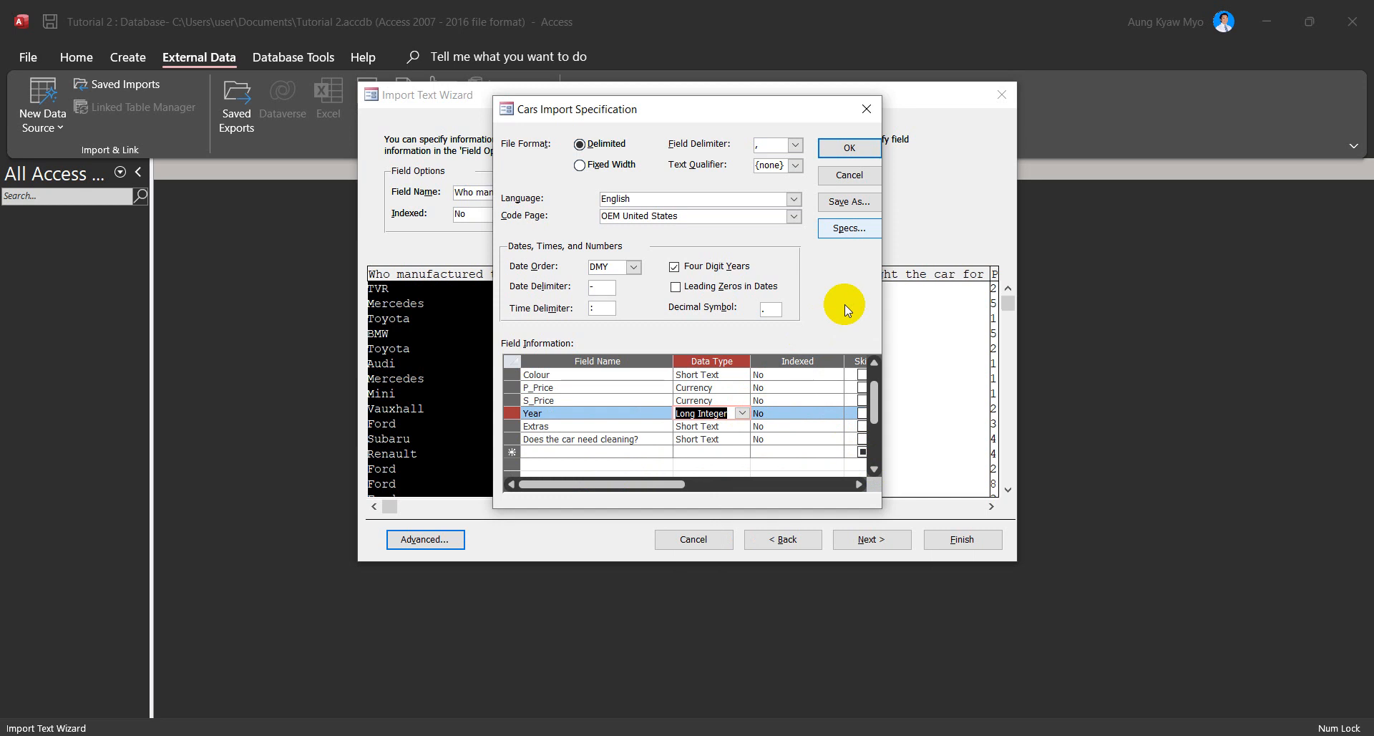
{"action": "left_click", "coordinate": [561, 427]}
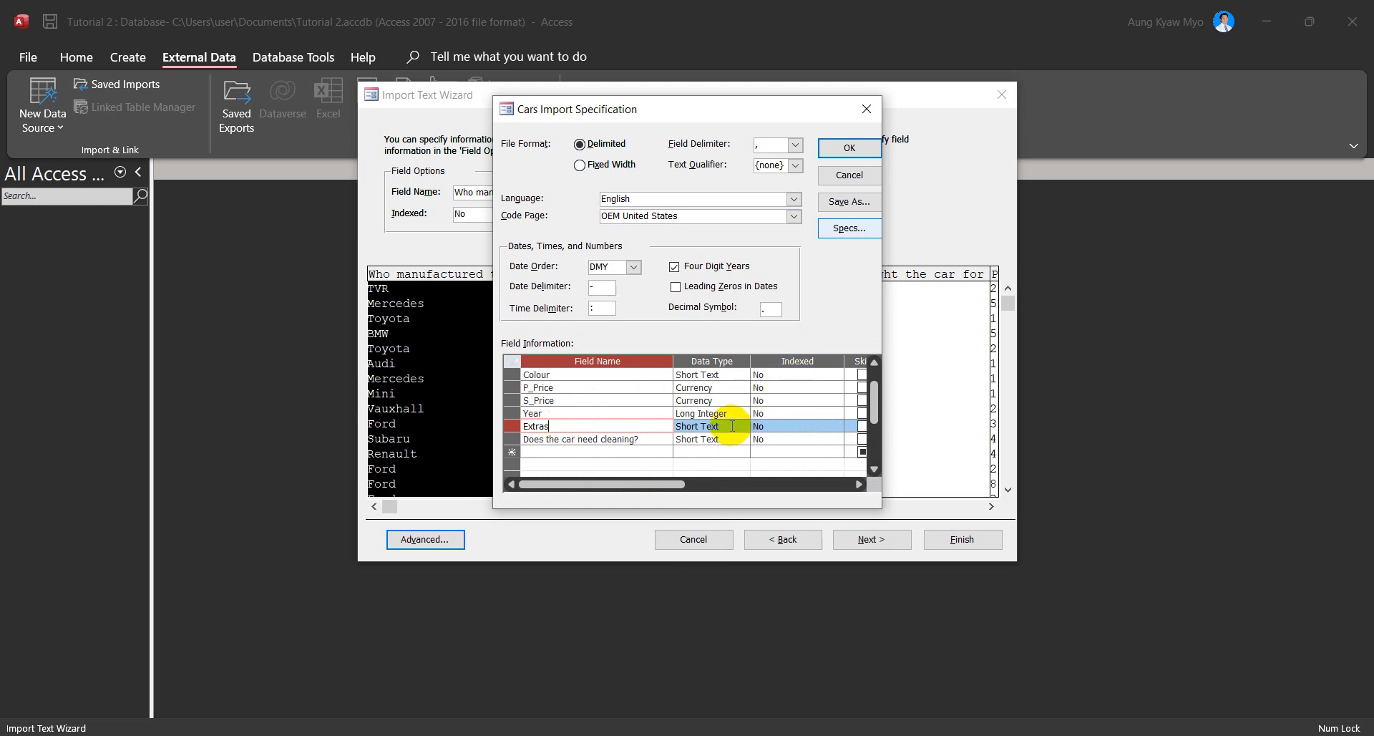
{"action": "left_click", "coordinate": [732, 427]}
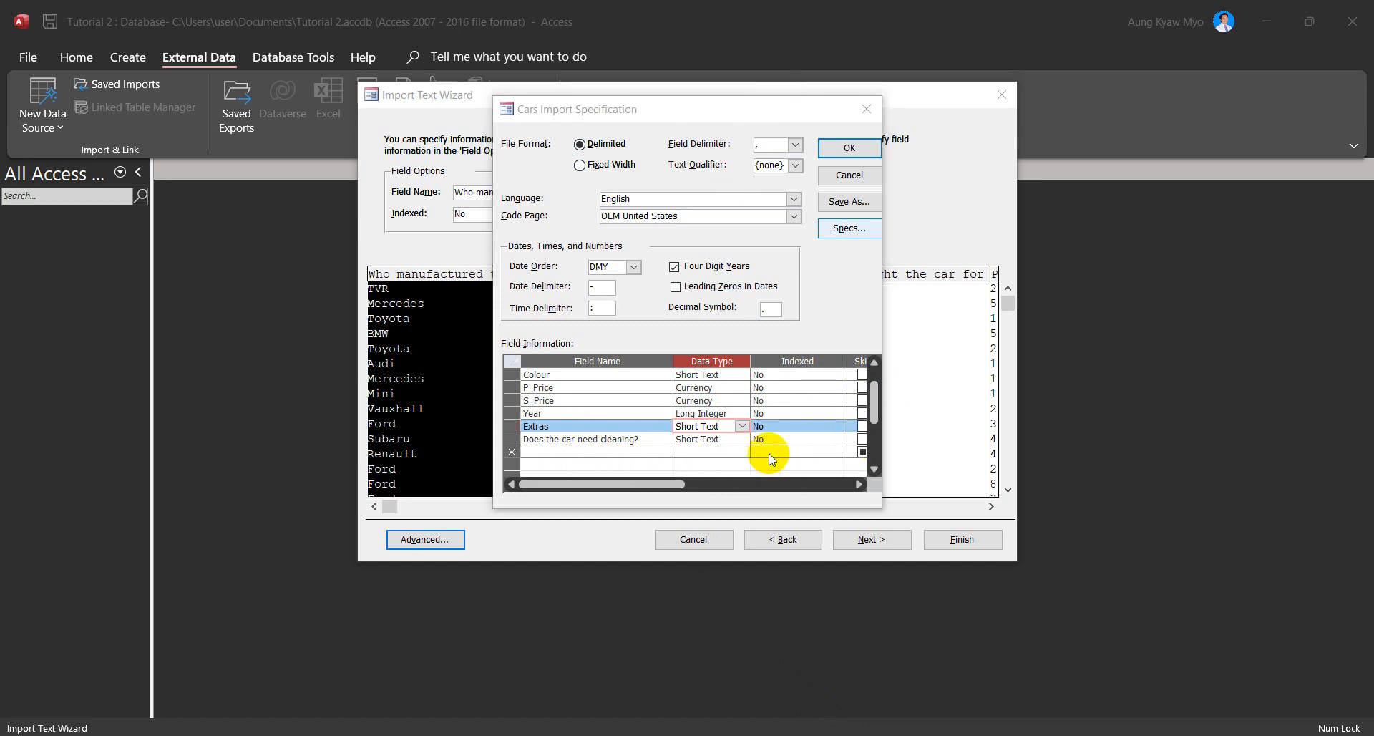
Step: Set the "Does the car need cleaning?" field's data type to Yes/No and rename the field to Valet
{"action": "left_click", "coordinate": [651, 440]}
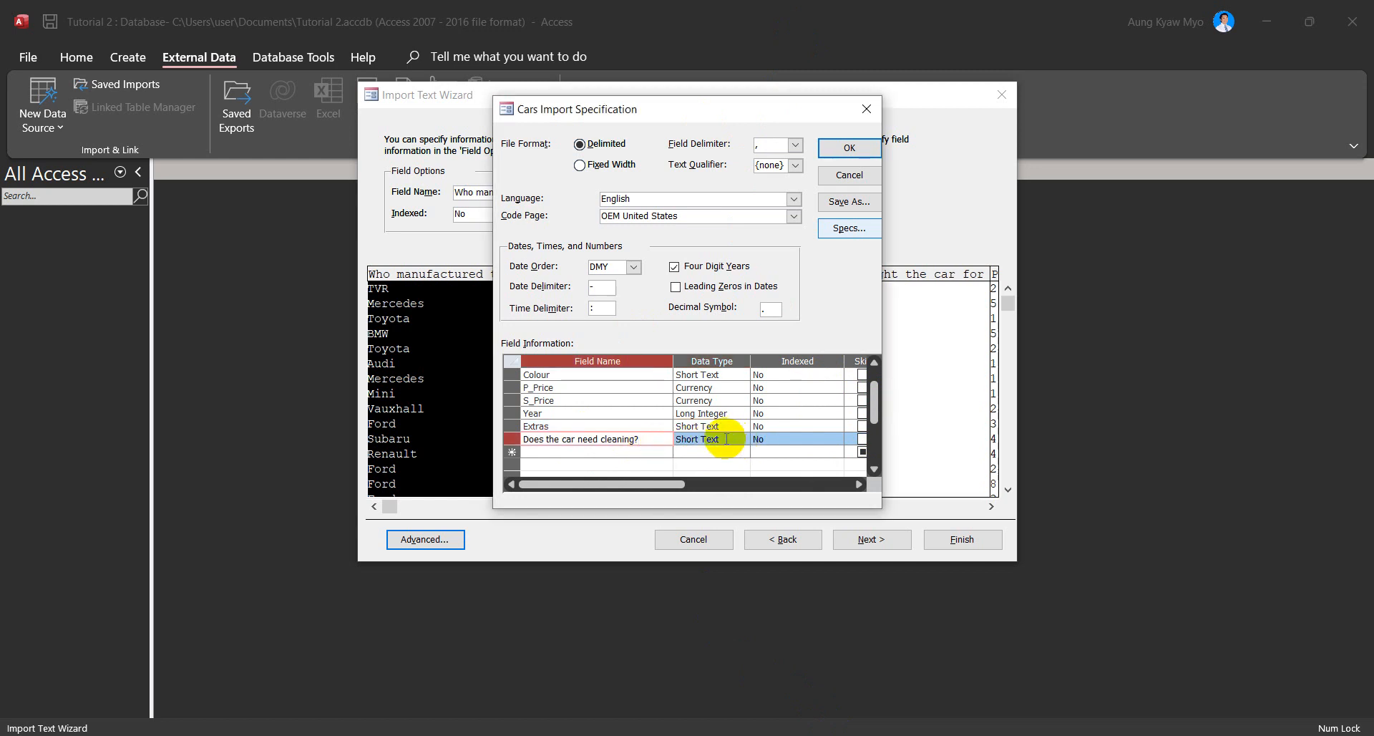
{"action": "left_click", "coordinate": [726, 439]}
{"action": "left_click", "coordinate": [743, 440]}
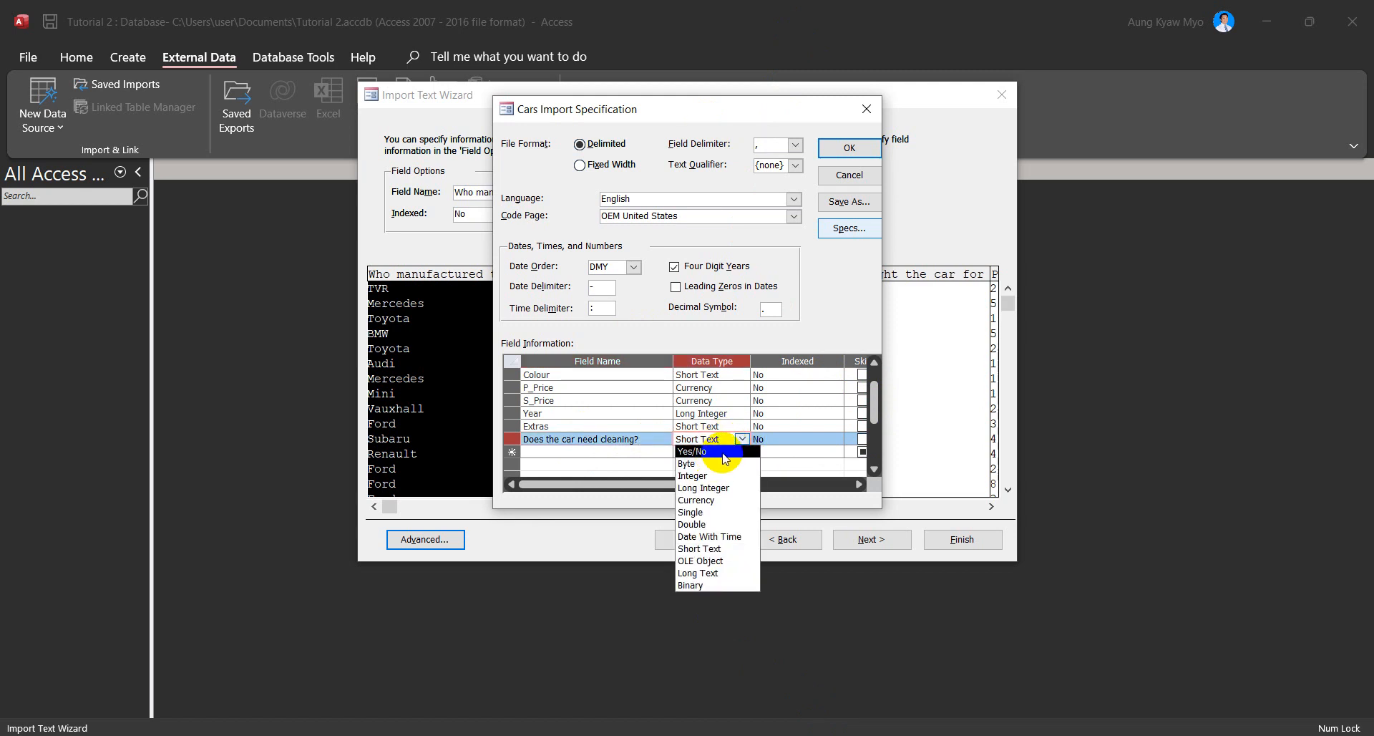
{"action": "left_click", "coordinate": [725, 452]}
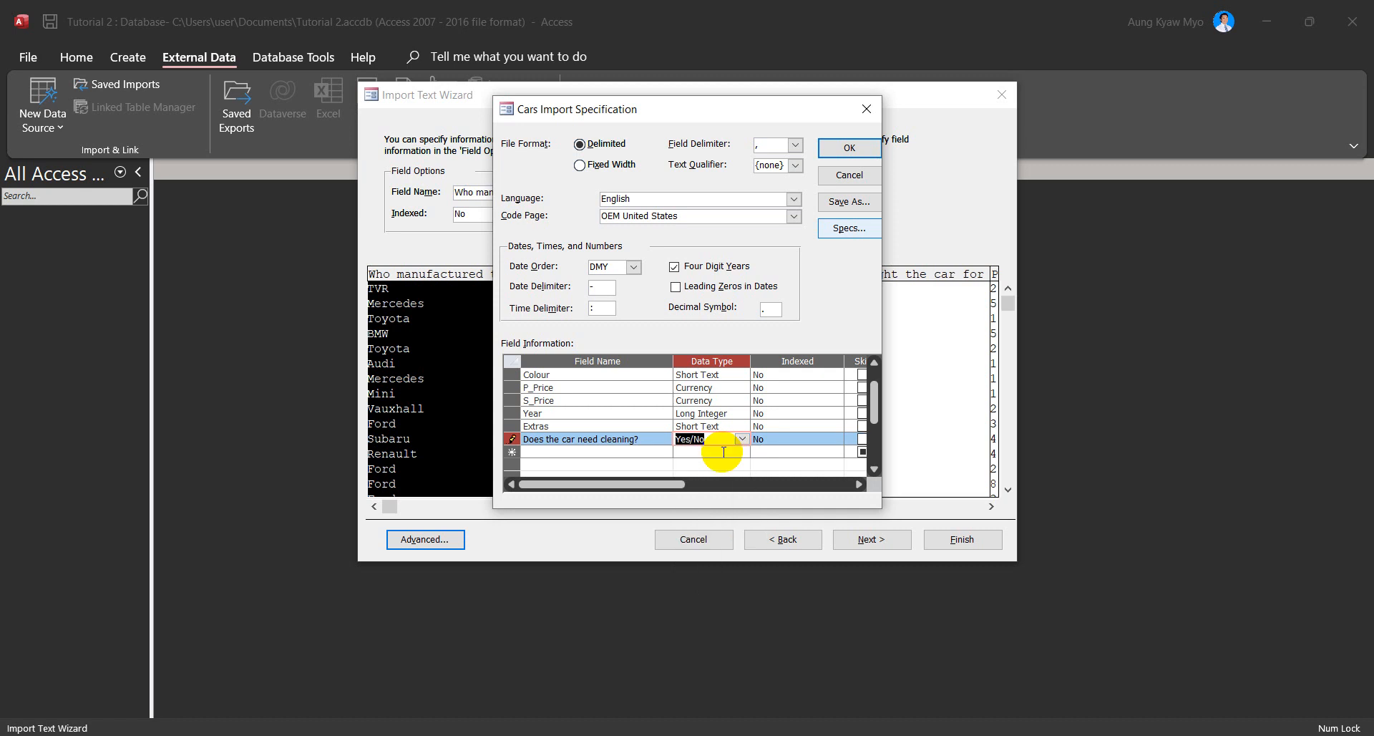
{"action": "left_click", "coordinate": [641, 437]}
{"action": "left_click_drag", "start_coordinate": [641, 438], "coordinate": [466, 436]}
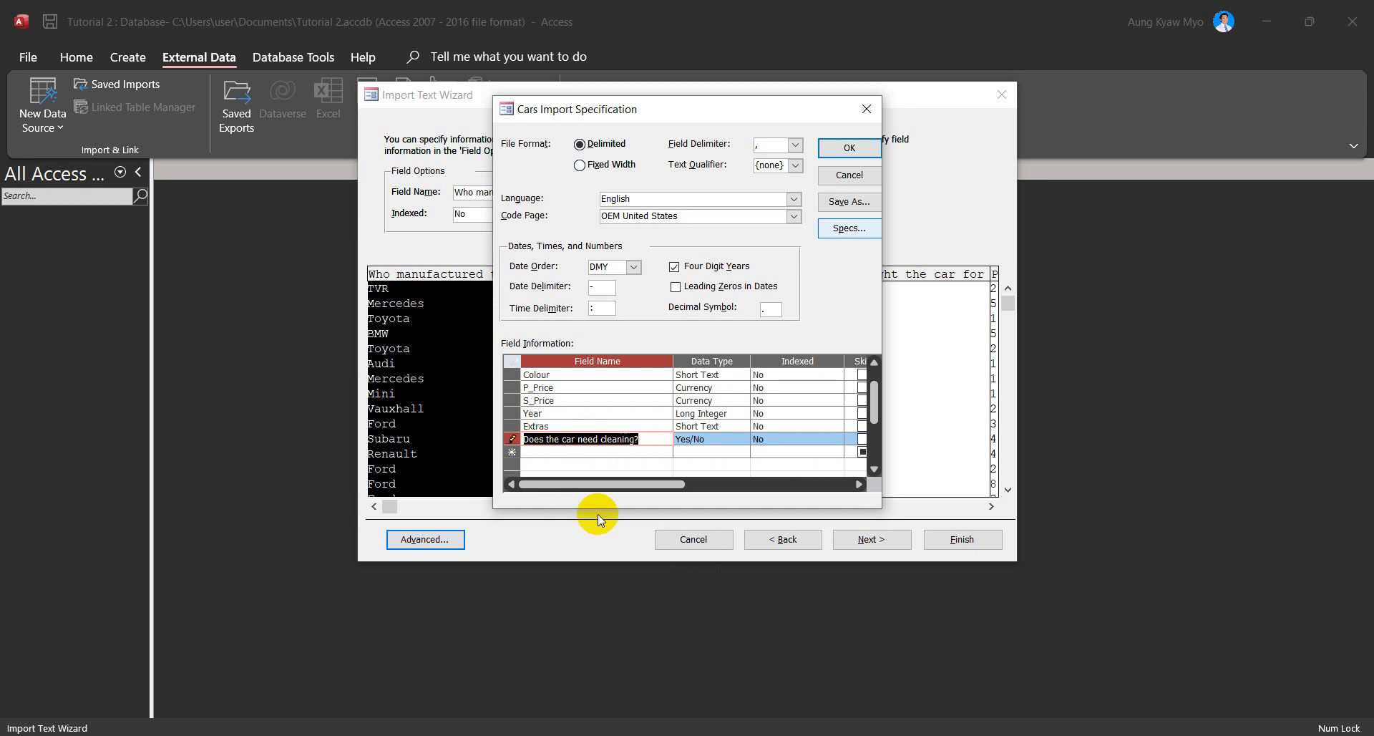
{"action": "type", "text": "Valet"}
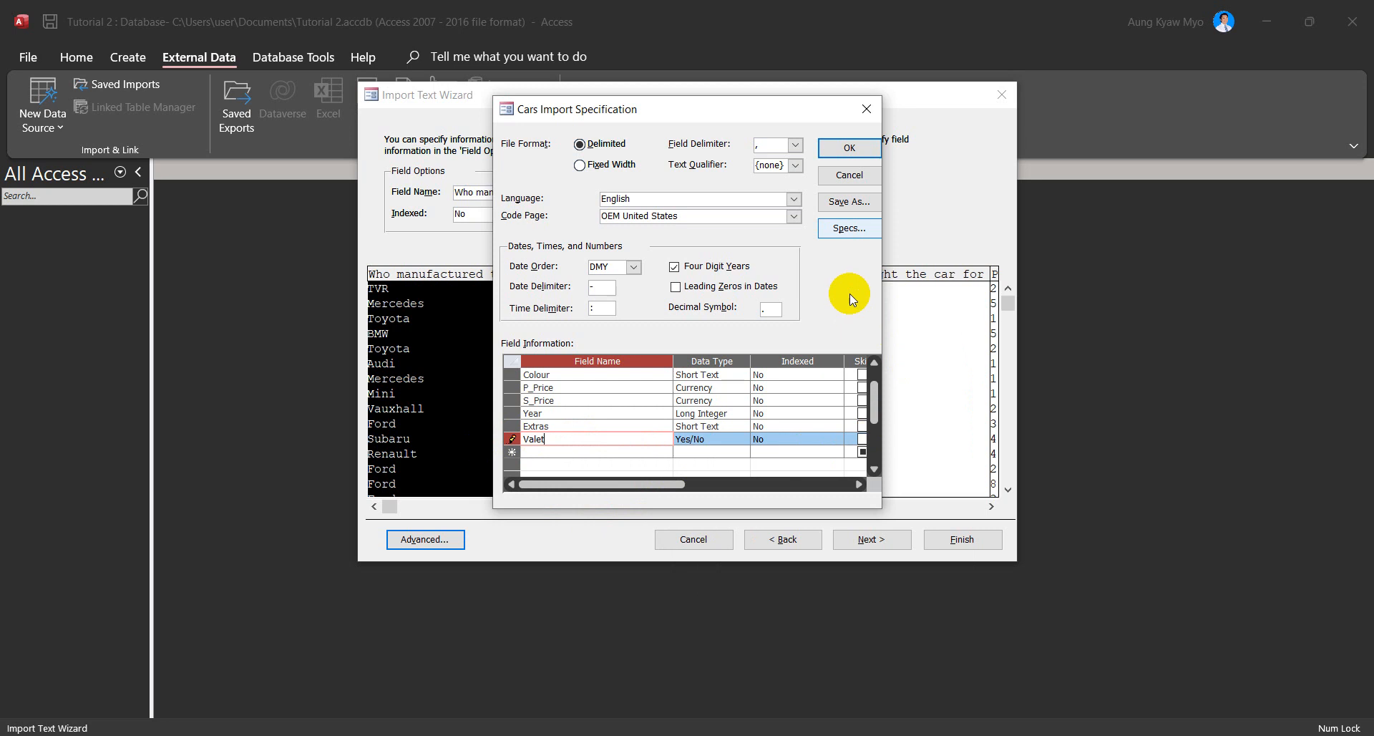
Step: Keep the date order as DMY and accept the Cars import specification
{"action": "left_click", "coordinate": [633, 267]}
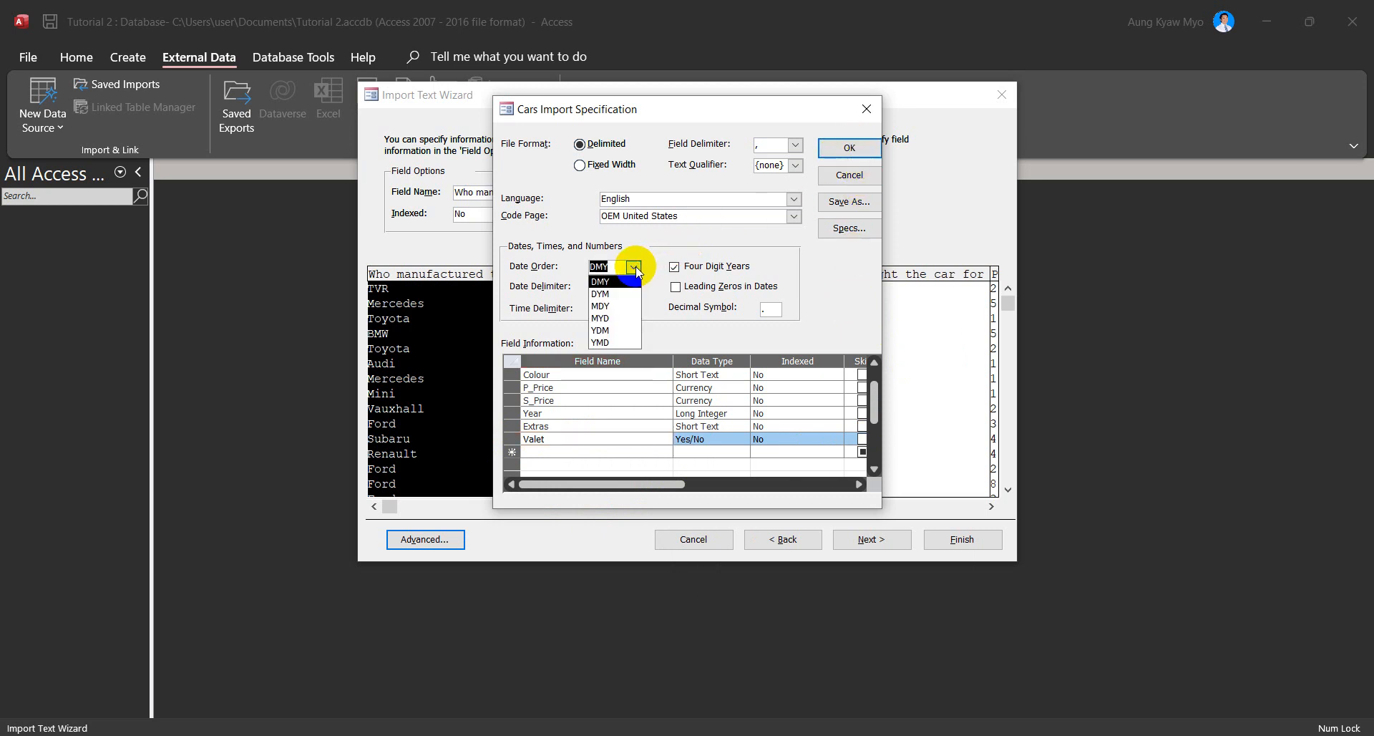
{"action": "left_click", "coordinate": [635, 268]}
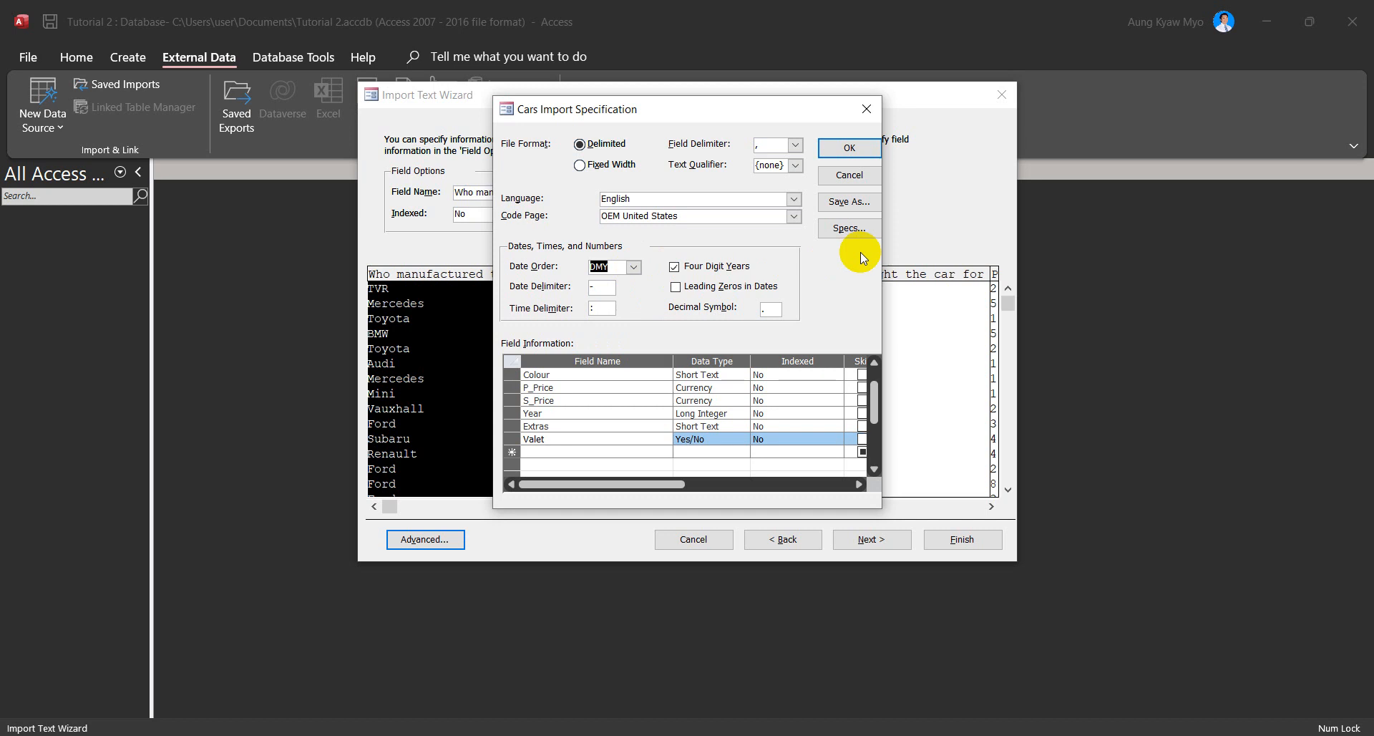
{"action": "left_click", "coordinate": [844, 151]}
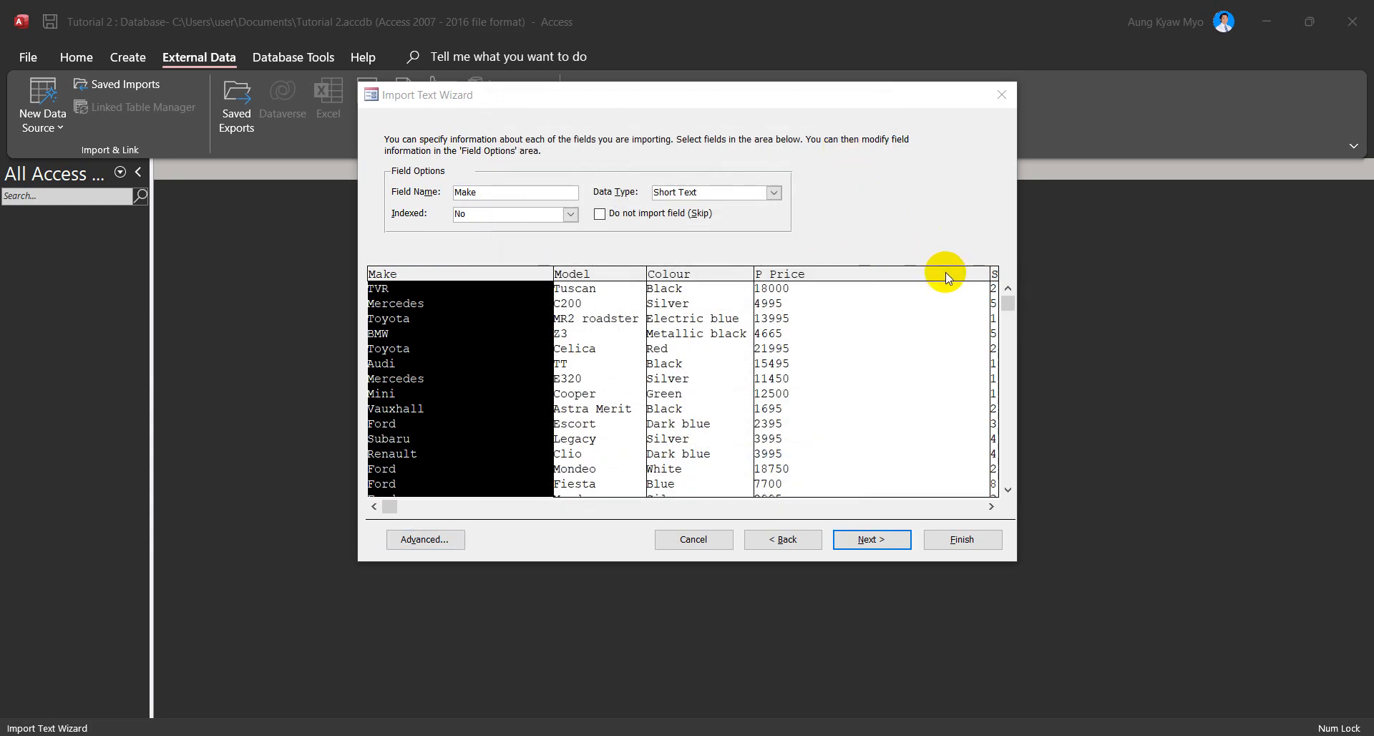
Step: Check the names and data types of the Colour and price columns in the import preview
{"action": "left_click", "coordinate": [863, 281]}
{"action": "left_click", "coordinate": [694, 276]}
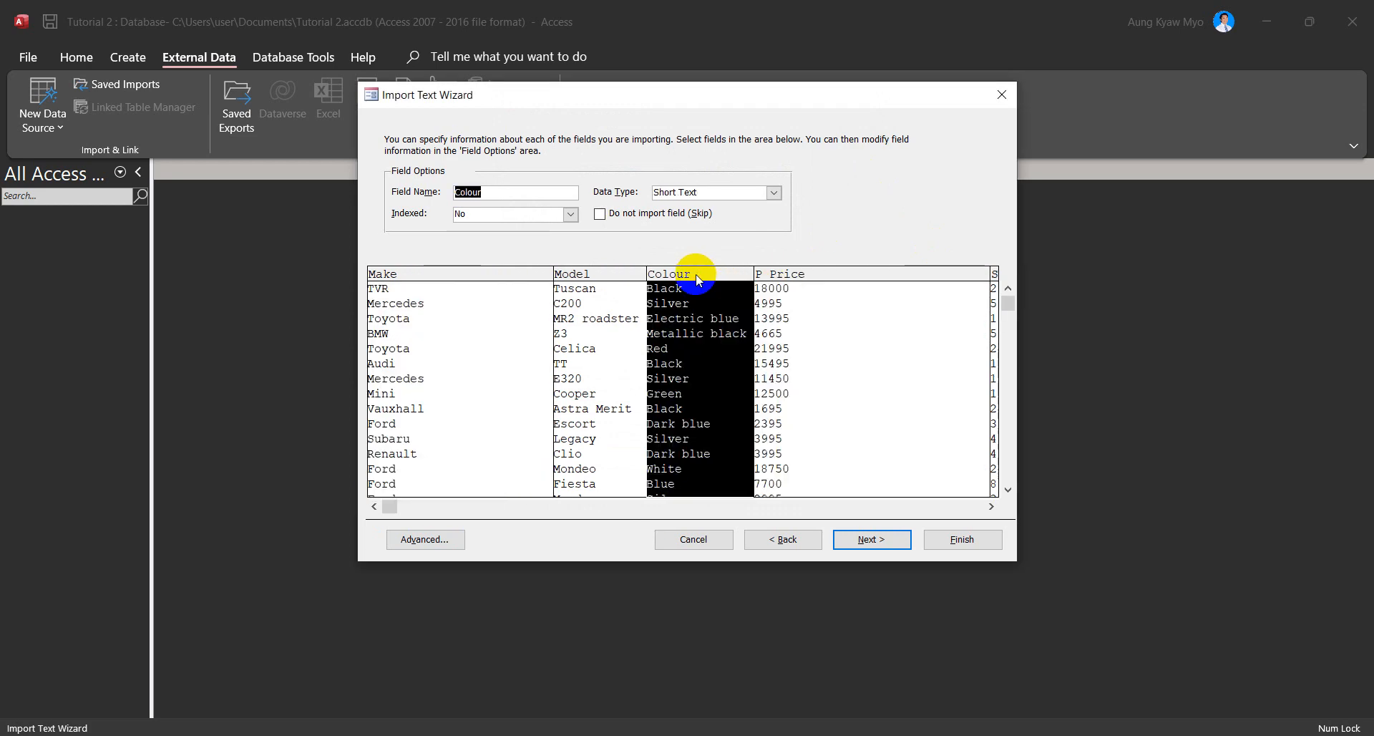
{"action": "left_click", "coordinate": [814, 276]}
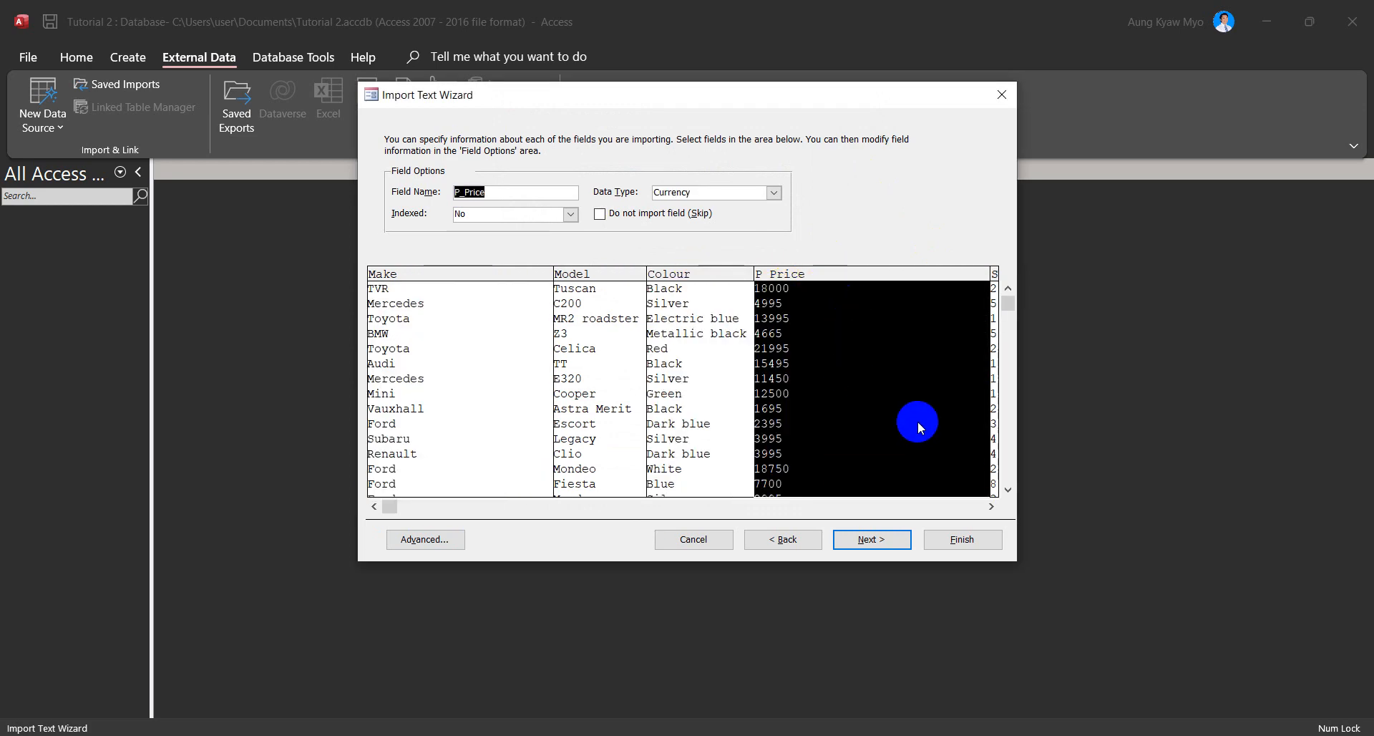
{"action": "left_click", "coordinate": [992, 507]}
{"action": "left_click", "coordinate": [992, 507]}
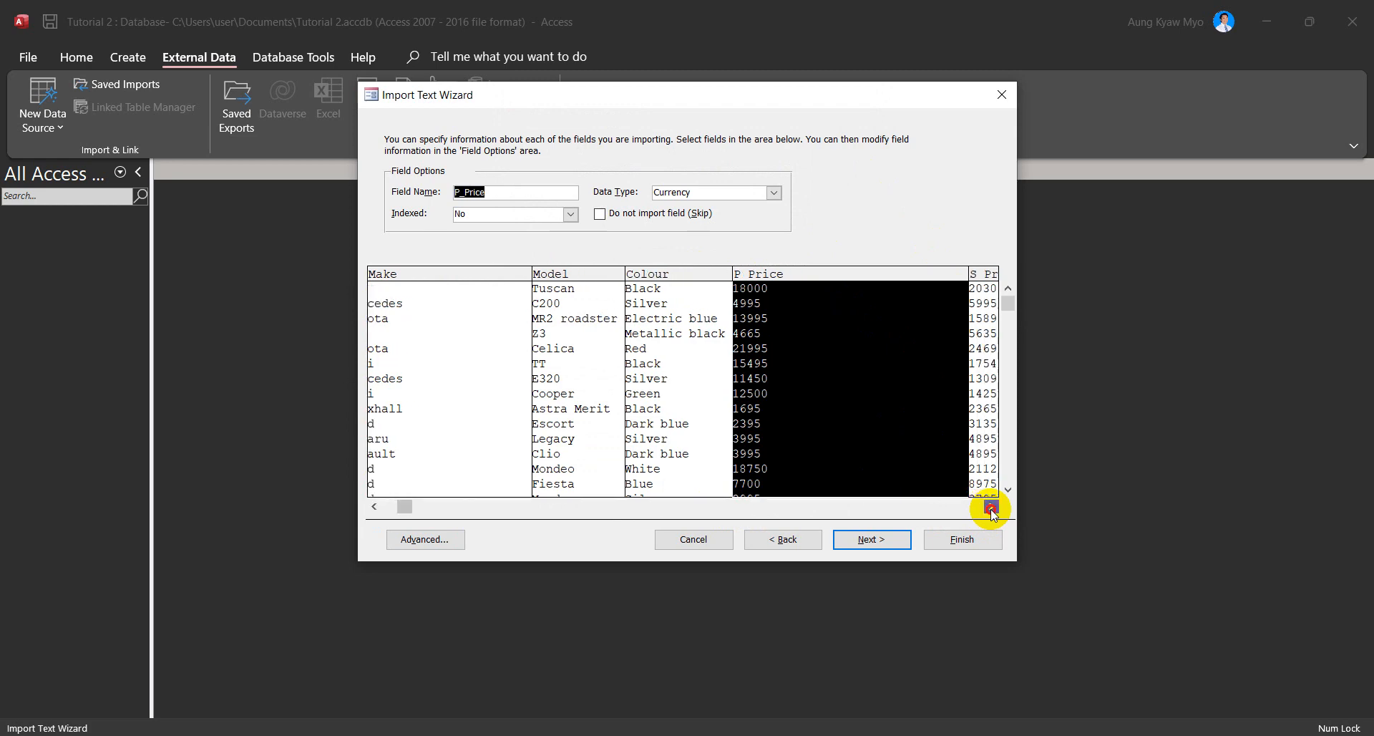
{"action": "left_click", "coordinate": [992, 506]}
{"action": "left_click", "coordinate": [992, 507]}
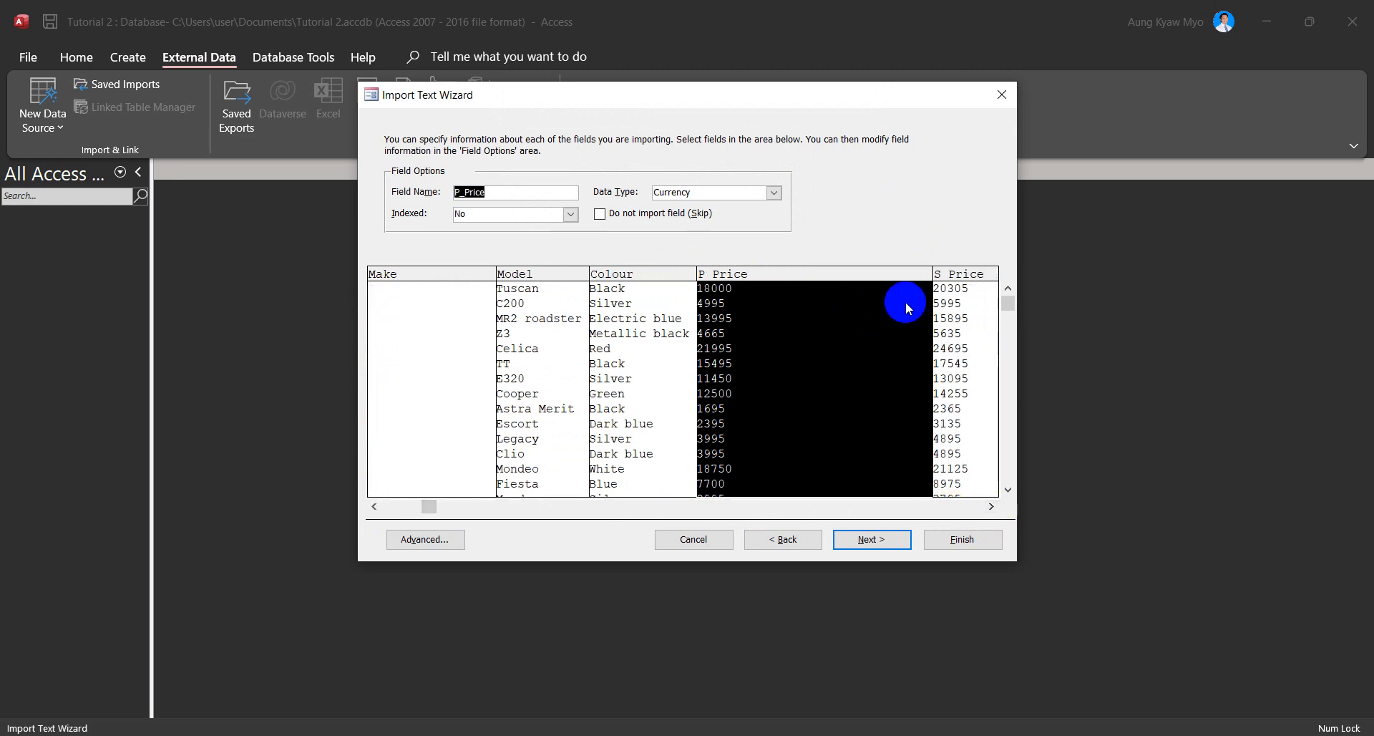
Step: Reopen the advanced import specification and remove the underscore from P_Price so the field is named PPrice
{"action": "left_click", "coordinate": [418, 540]}
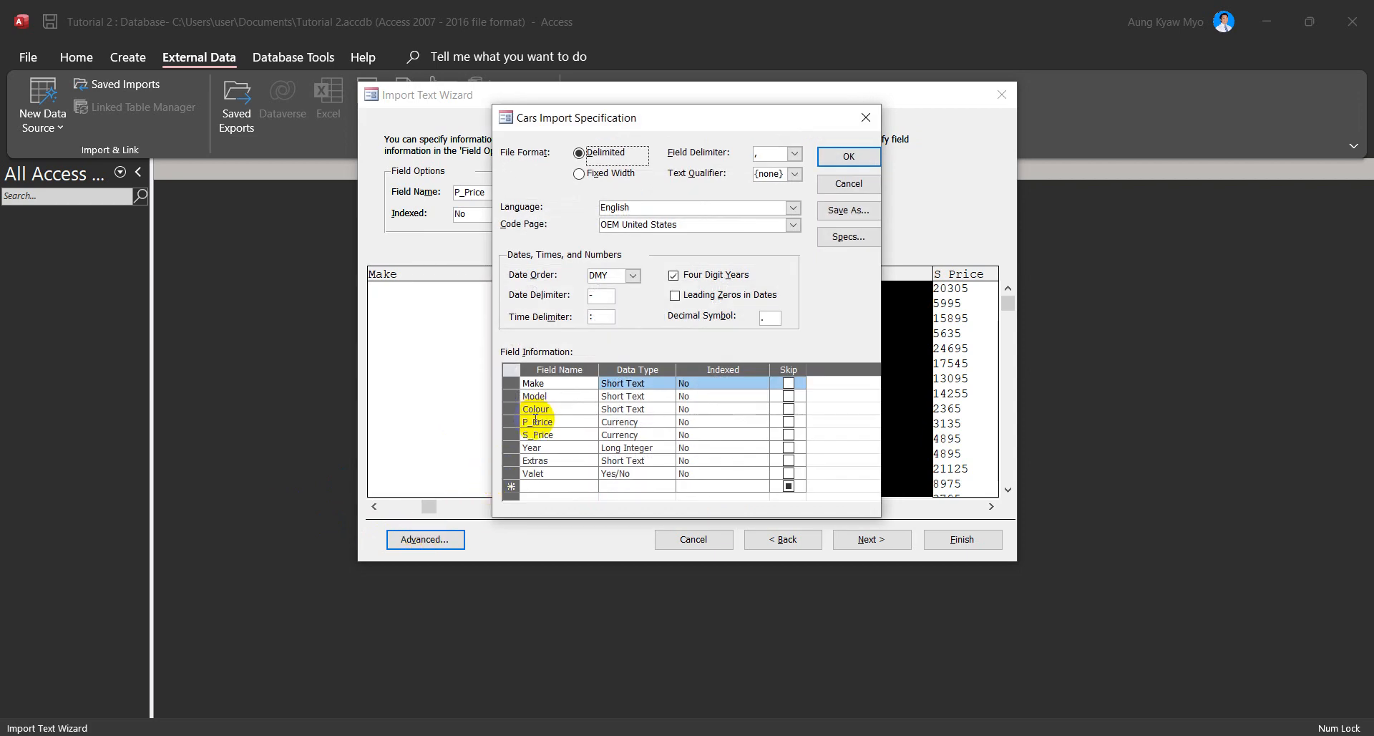
{"action": "left_click", "coordinate": [535, 422]}
{"action": "key", "text": "BackSpace"}
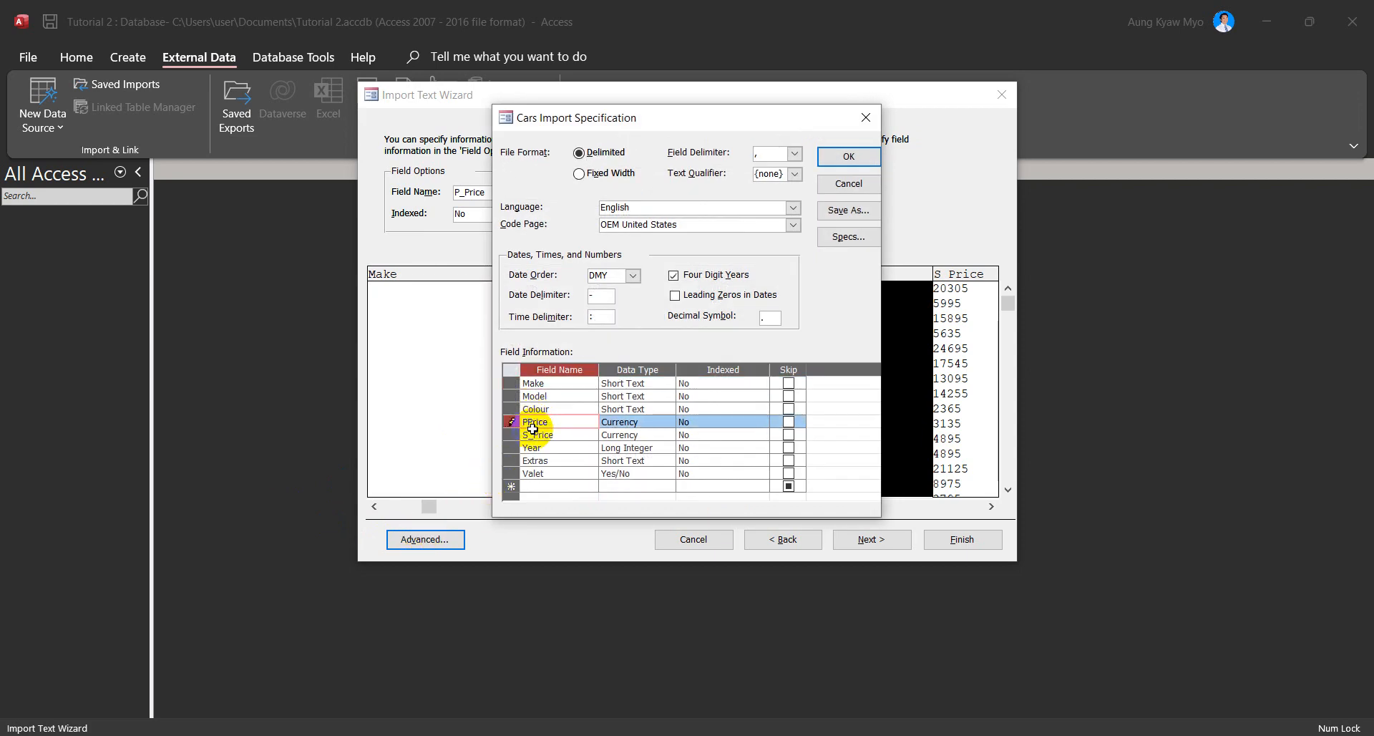
Step: Remove the underscore from S_Price so the field is named SPrice, accept the import specification and continue to the primary key options
{"action": "left_click", "coordinate": [534, 433]}
{"action": "key", "text": "BackSpace"}
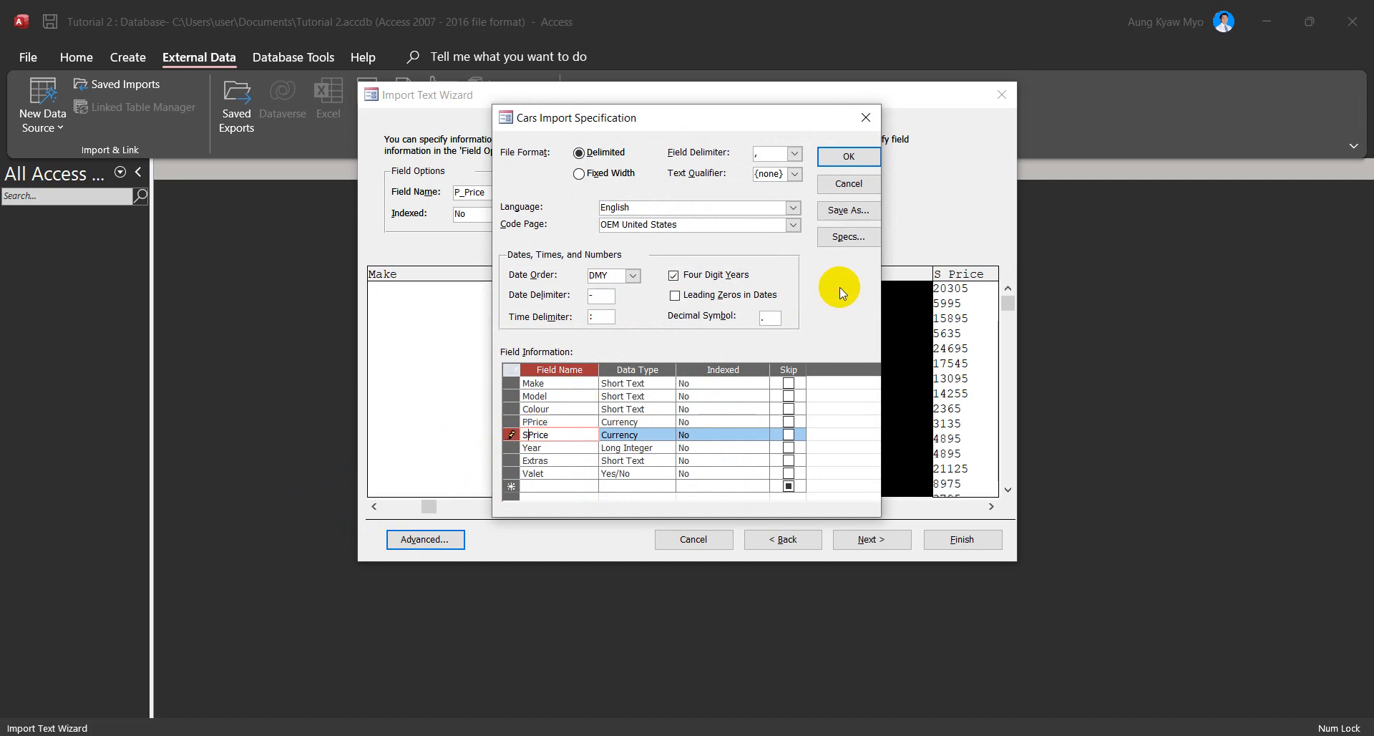
{"action": "left_click", "coordinate": [850, 157]}
{"action": "left_click", "coordinate": [885, 541]}
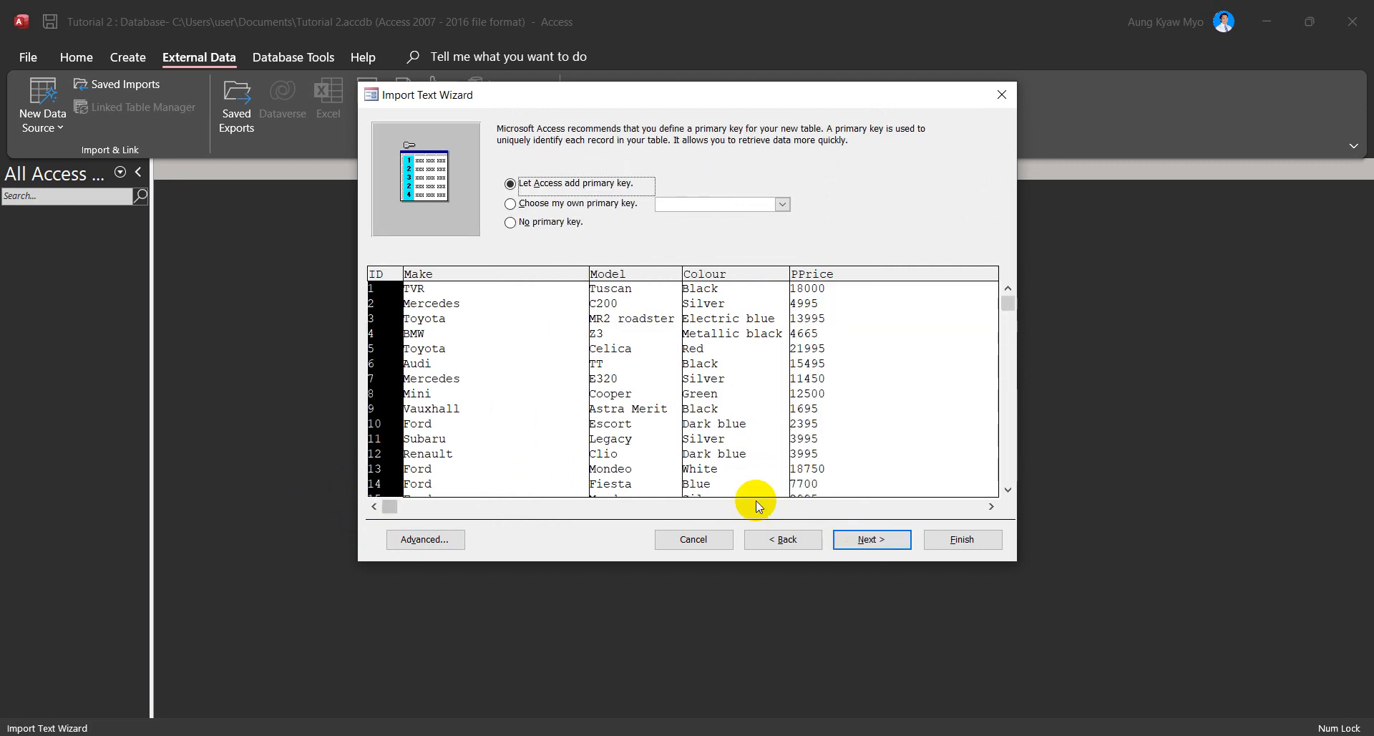
Step: Let Access add the primary key and finish importing into the table Cars without saving the import steps
{"action": "left_click", "coordinate": [617, 209]}
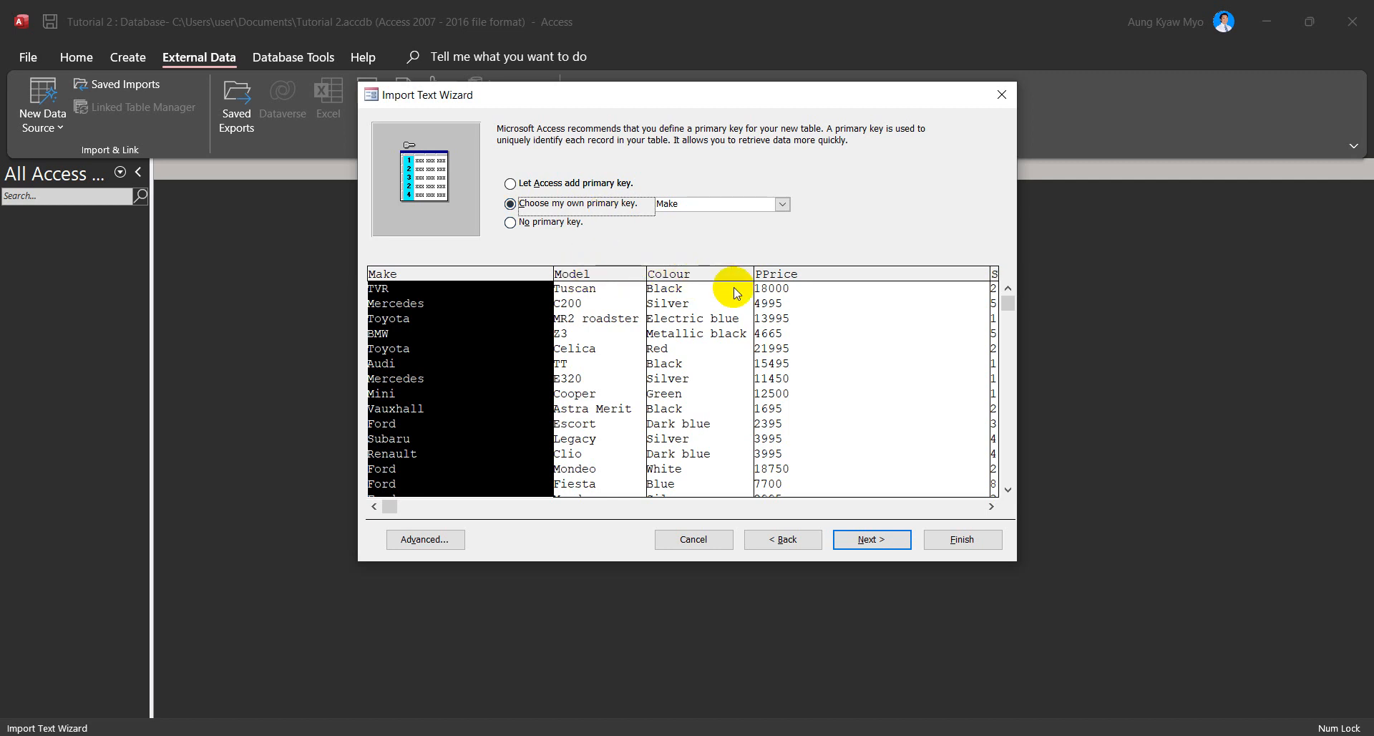
{"action": "left_click", "coordinate": [564, 189]}
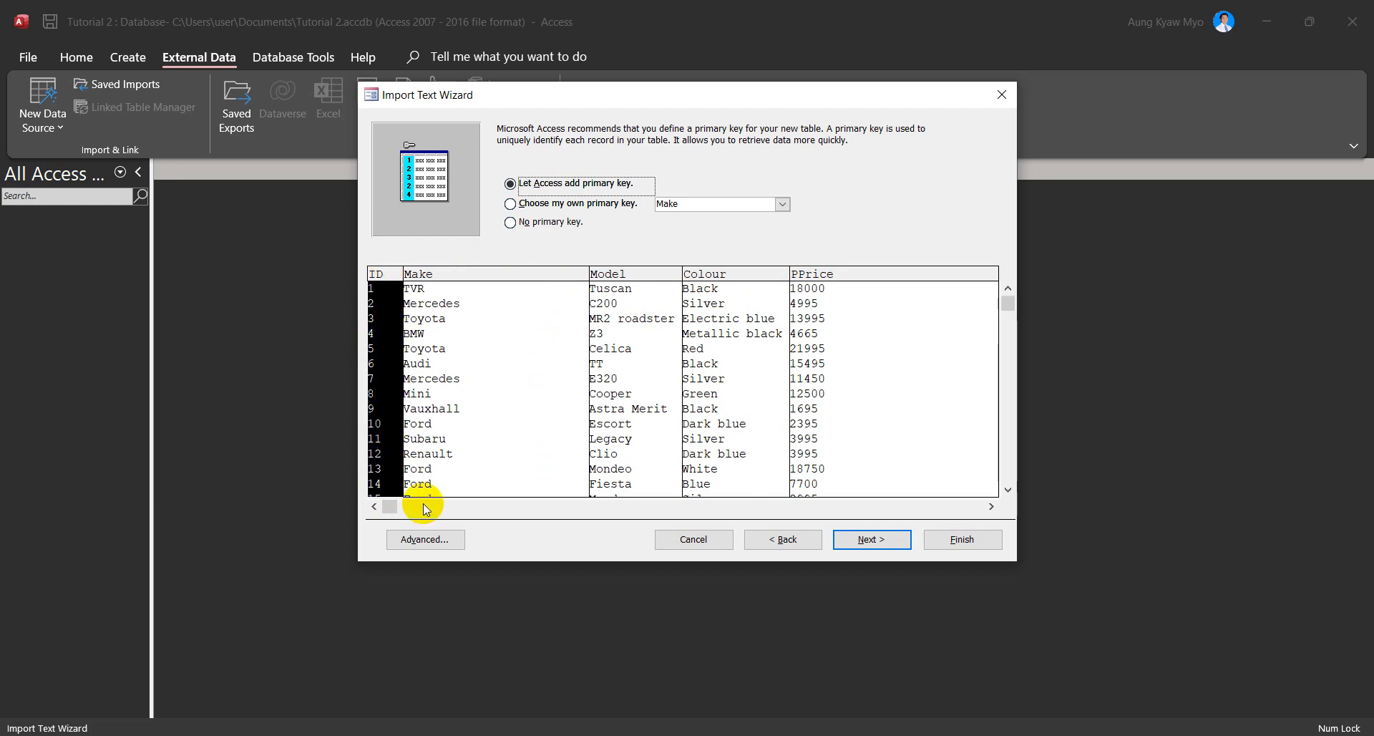
{"action": "left_click", "coordinate": [871, 539]}
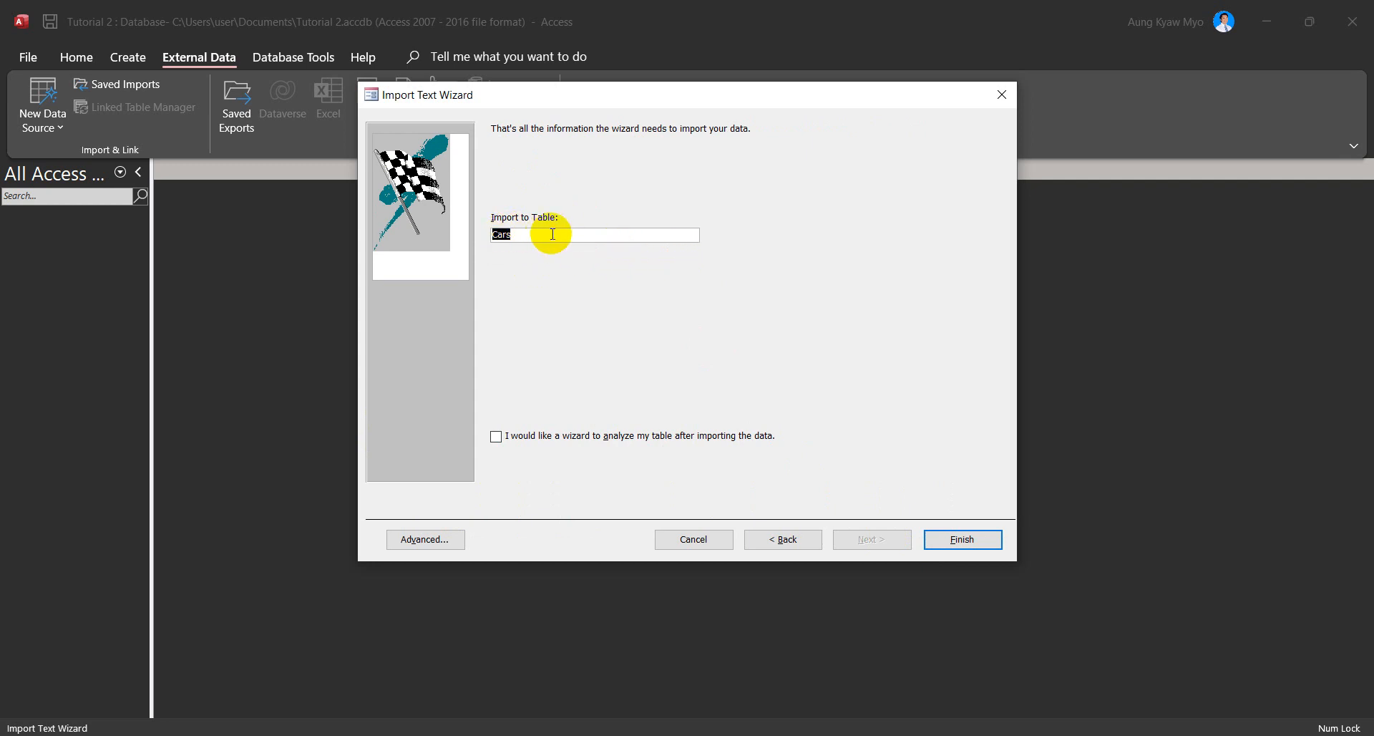
{"action": "left_click", "coordinate": [978, 544]}
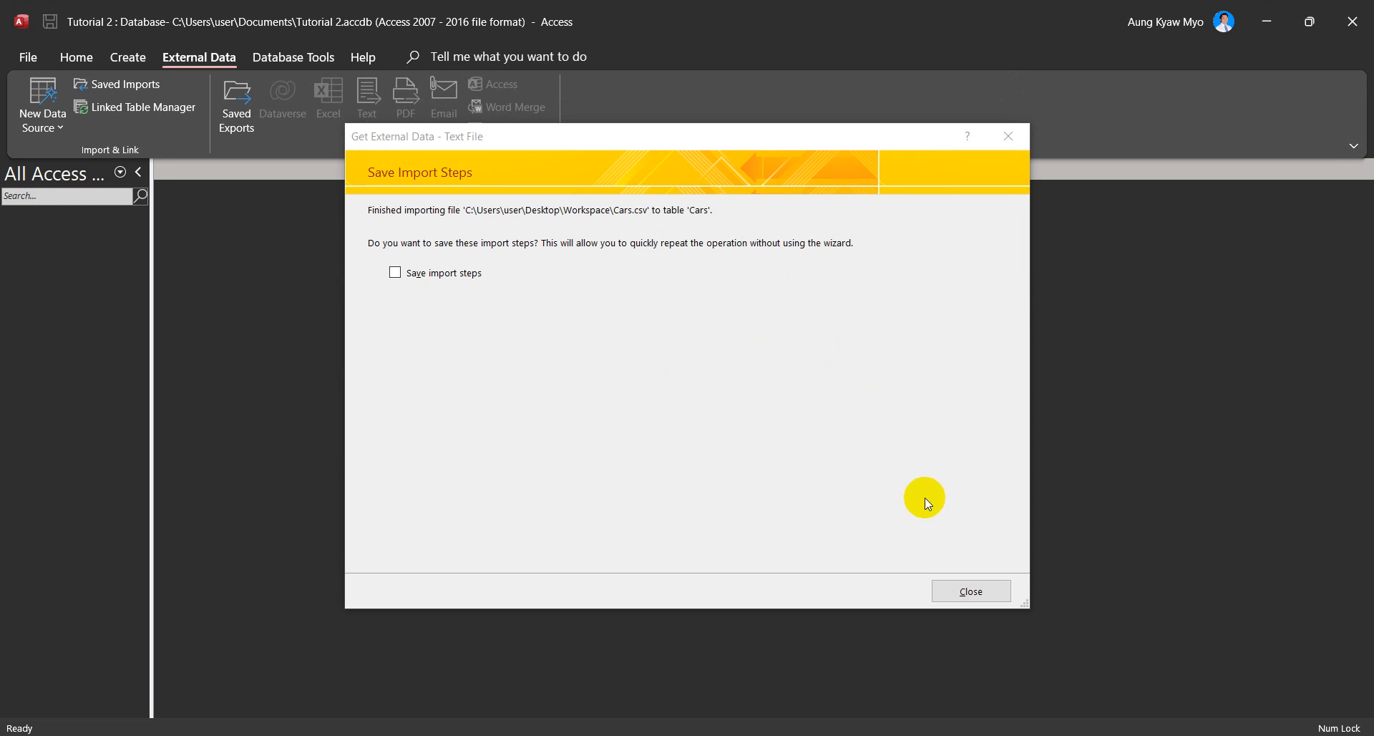
{"action": "left_click", "coordinate": [975, 591]}
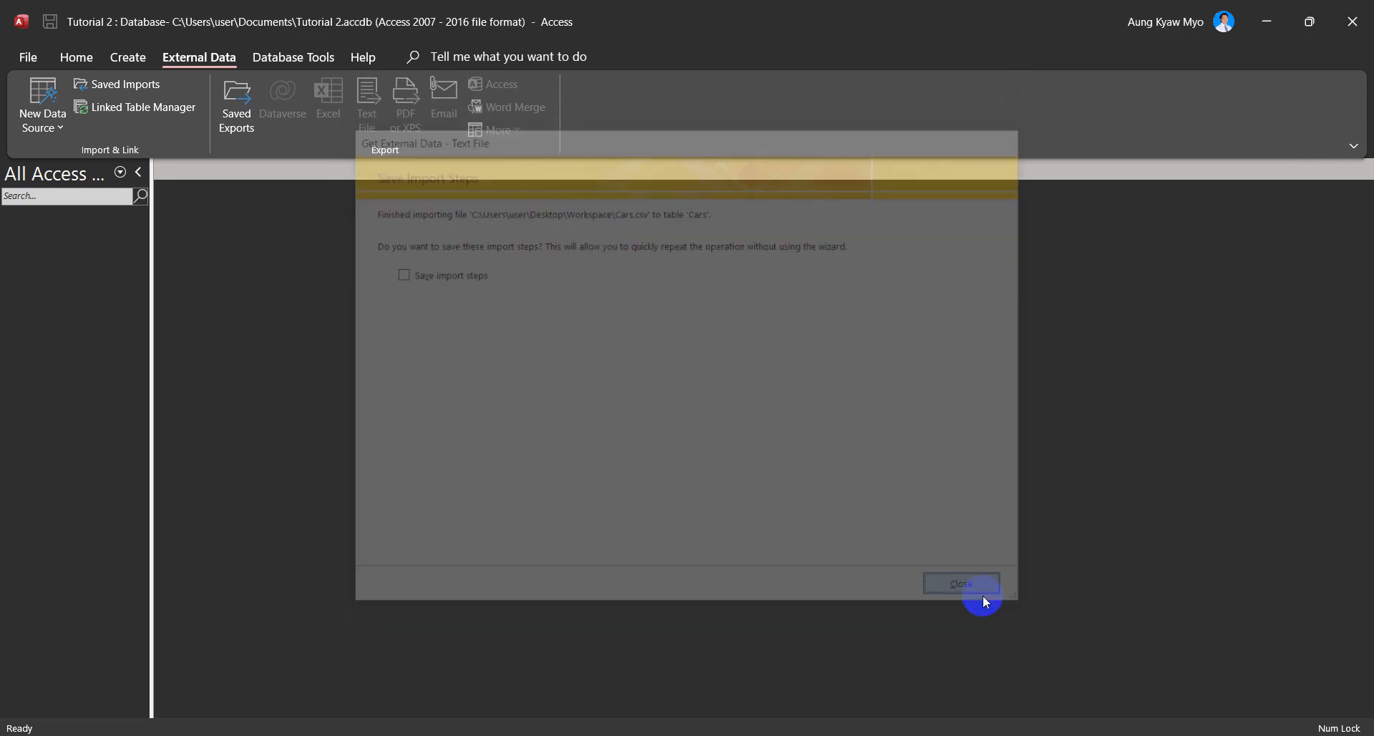
Step: Open the imported Cars table and switch it to Design View
{"action": "left_click", "coordinate": [41, 240]}
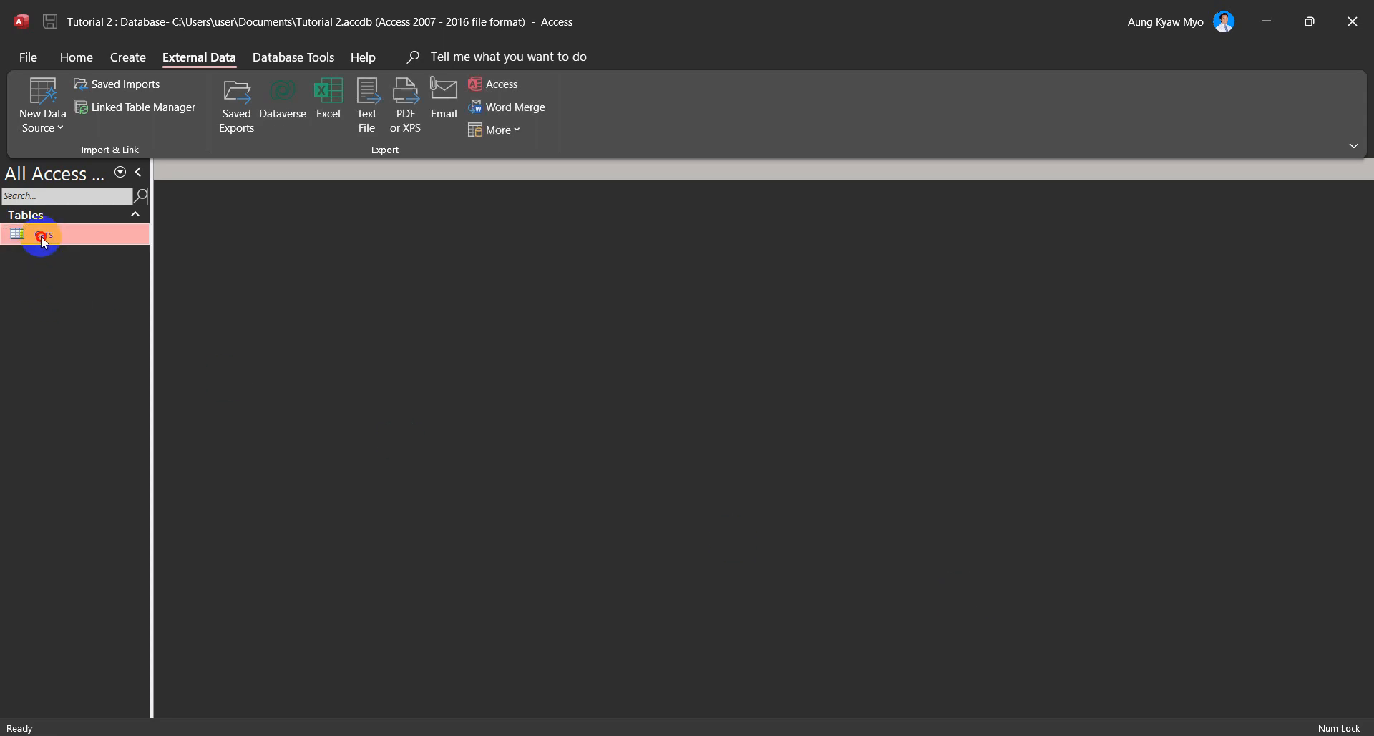
{"action": "double_click", "coordinate": [43, 239]}
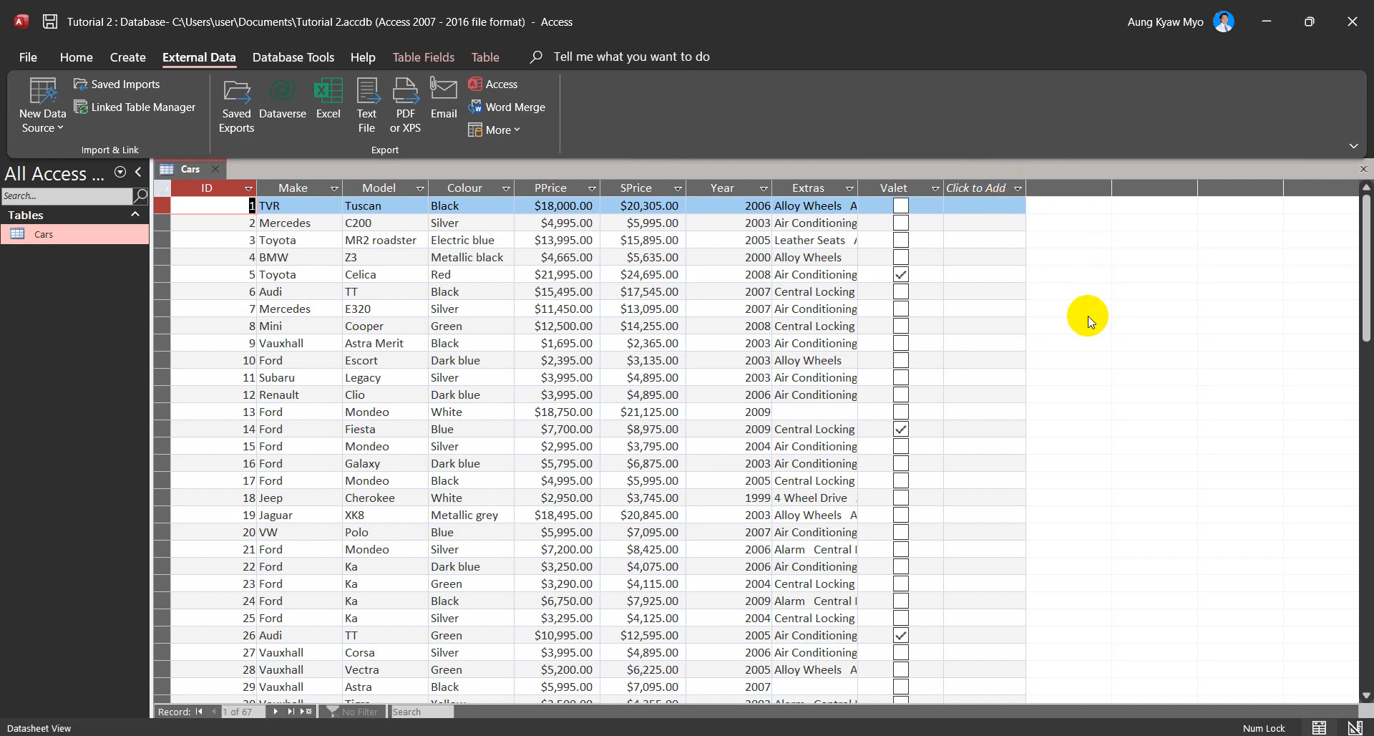
{"action": "left_click", "coordinate": [78, 60]}
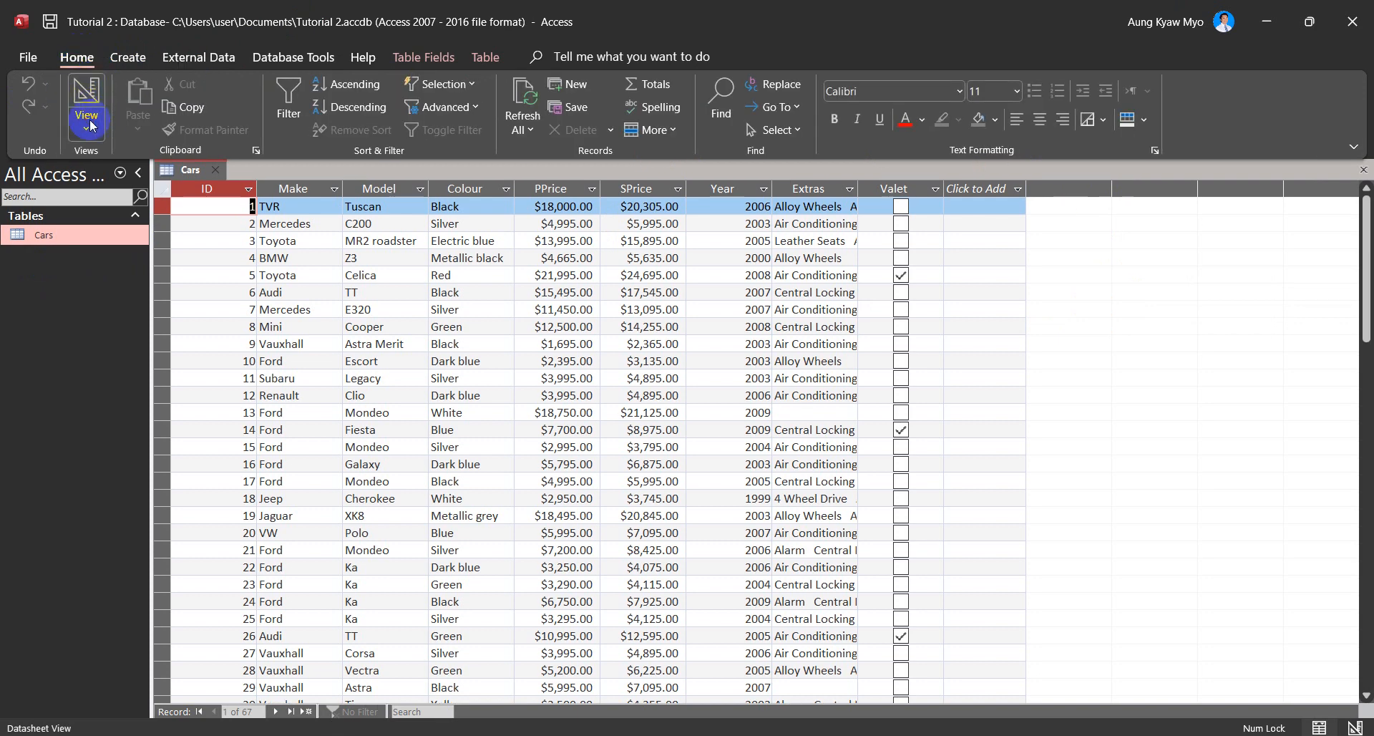
{"action": "left_click", "coordinate": [90, 125]}
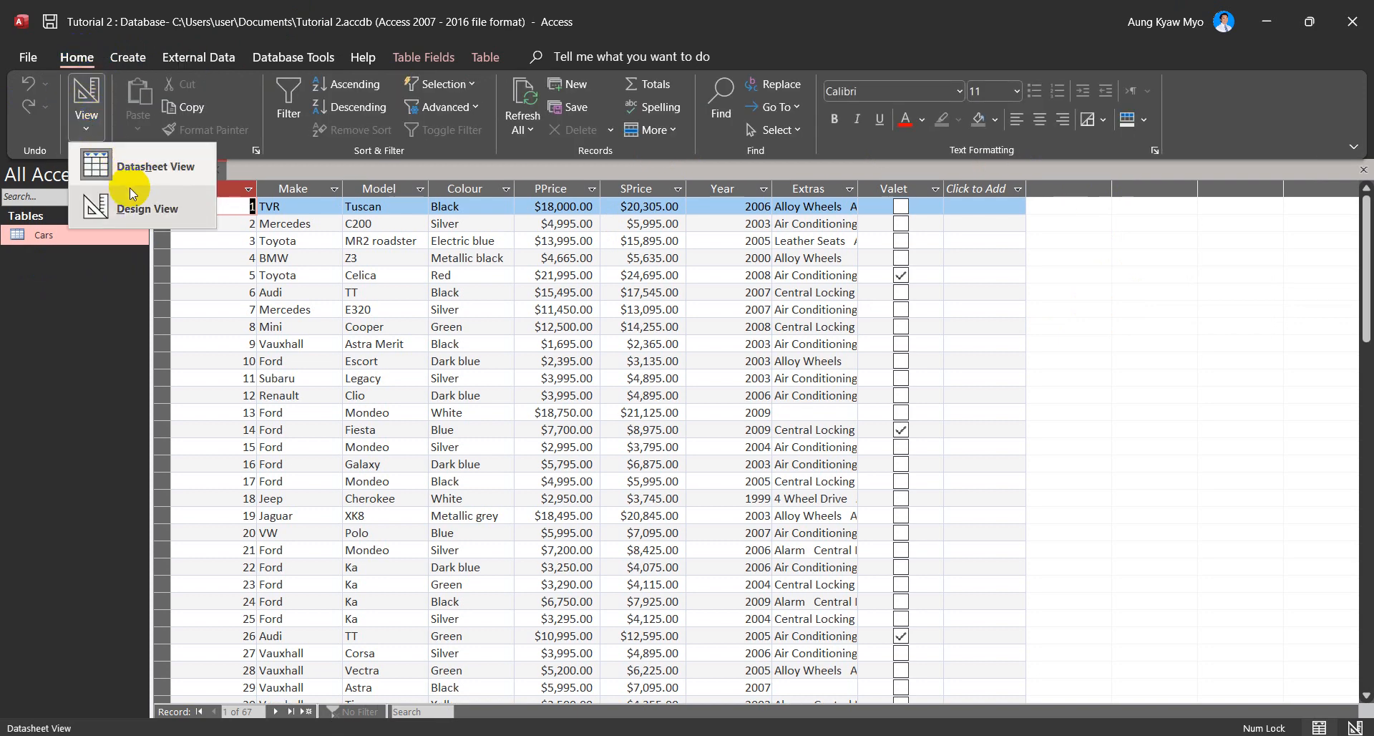
{"action": "left_click", "coordinate": [45, 426]}
{"action": "left_click", "coordinate": [84, 130]}
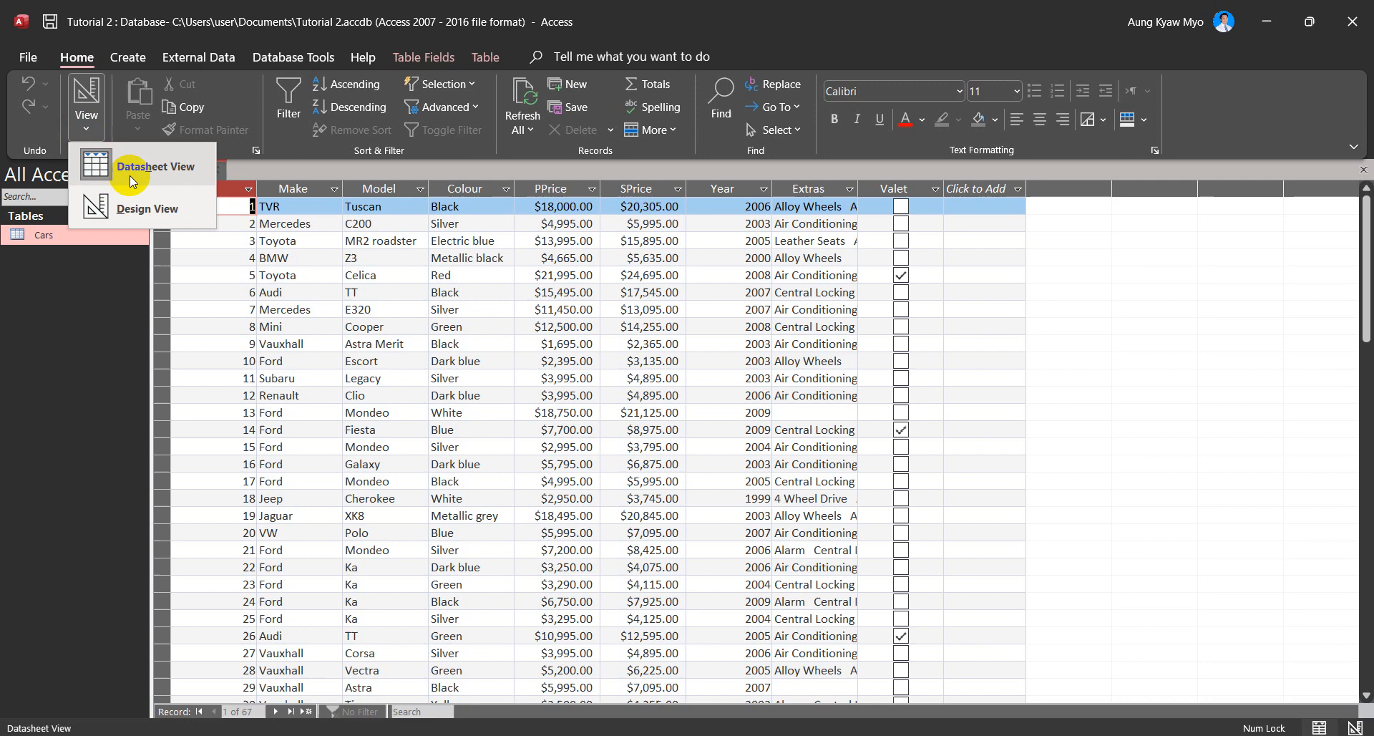
{"action": "left_click", "coordinate": [87, 92]}
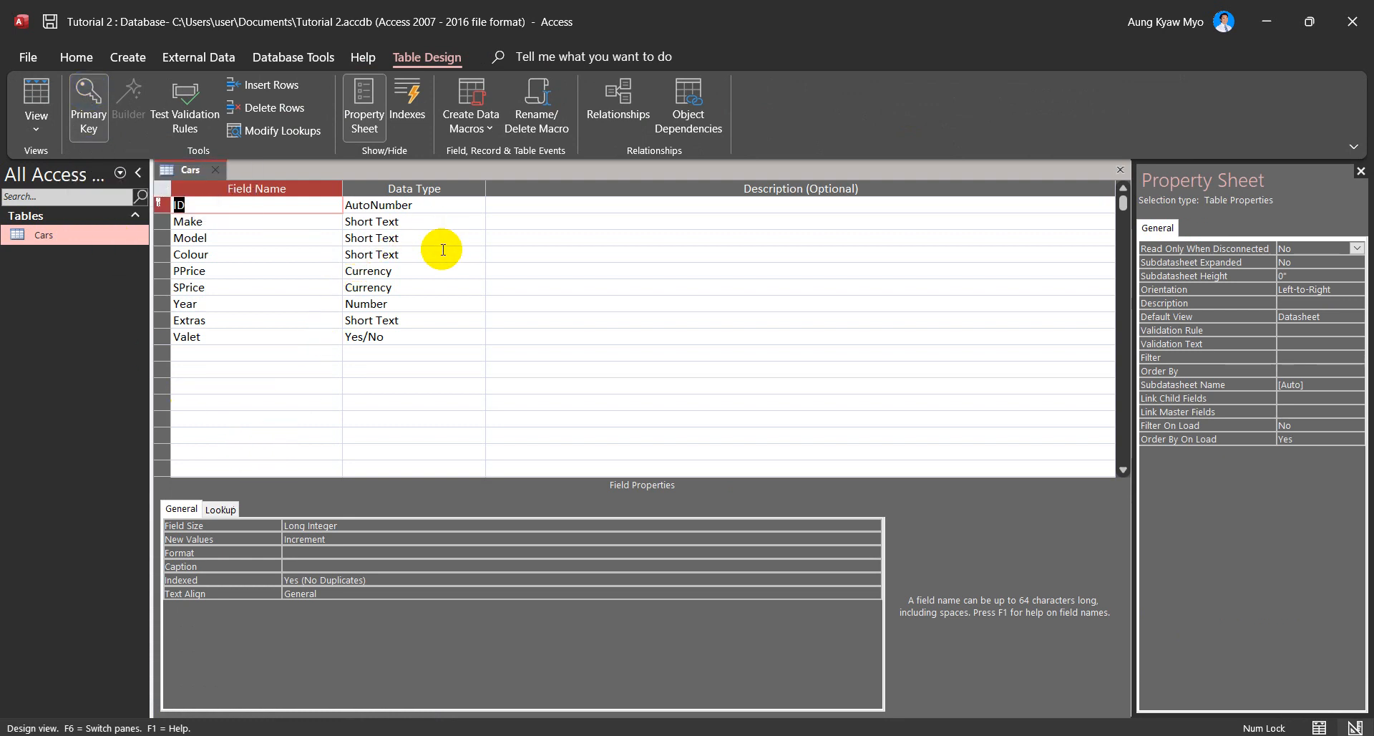
Step: Set the PPrice field's format to Euro with 0 decimal places
{"action": "left_click", "coordinate": [425, 271]}
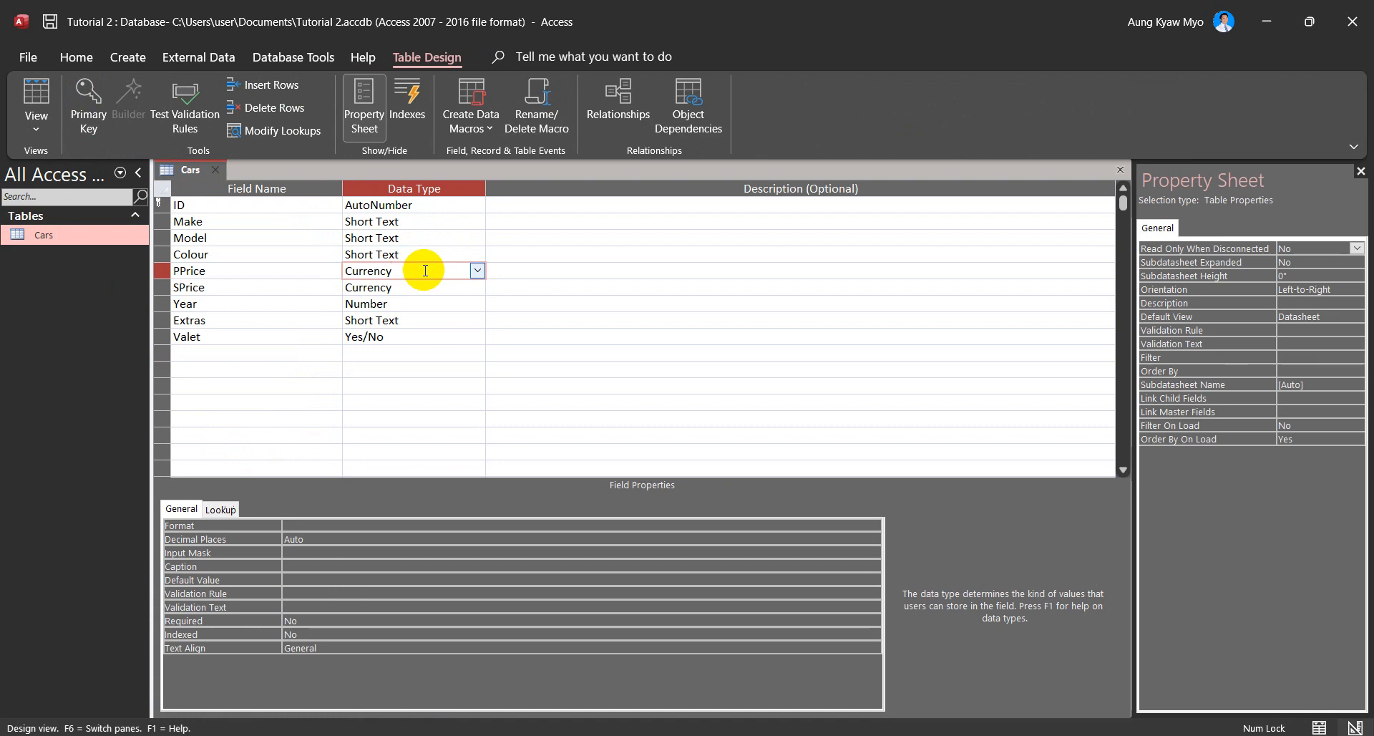
{"action": "left_click", "coordinate": [325, 524]}
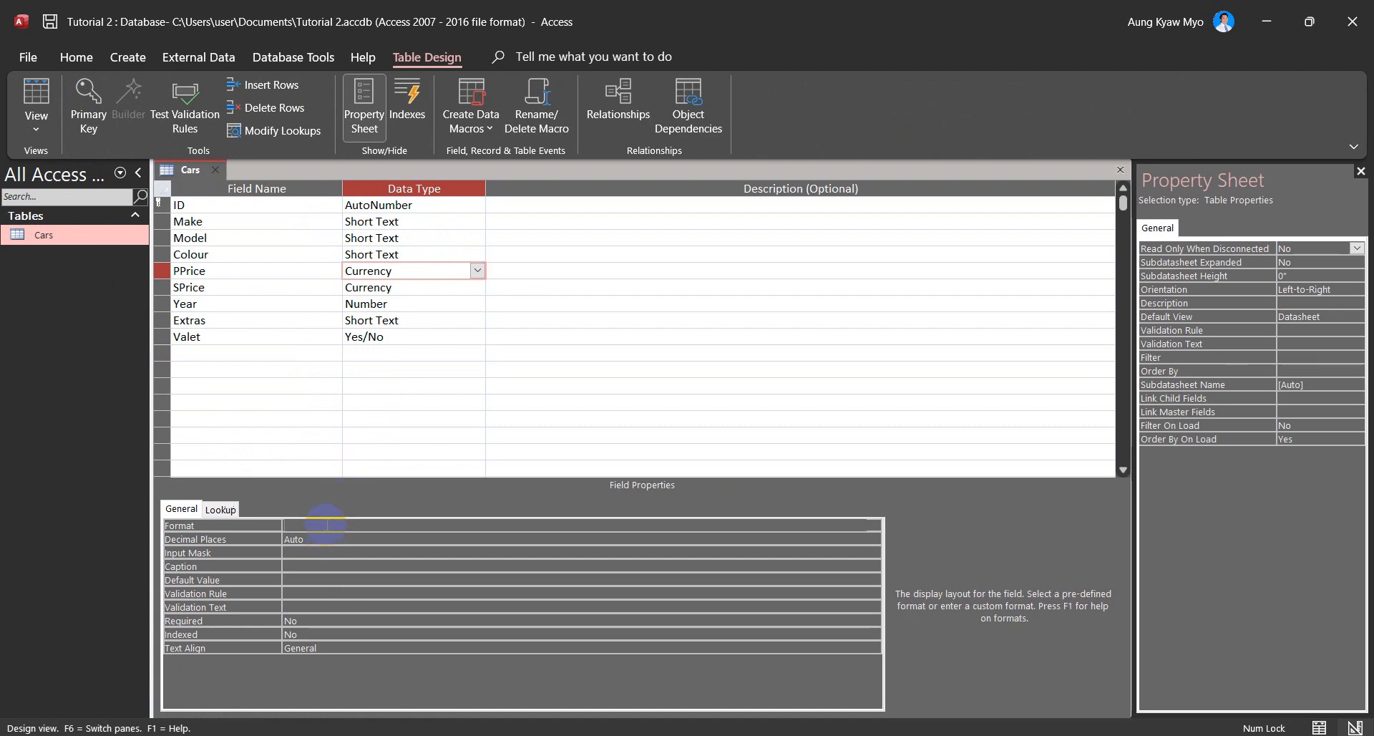
{"action": "left_click", "coordinate": [872, 525]}
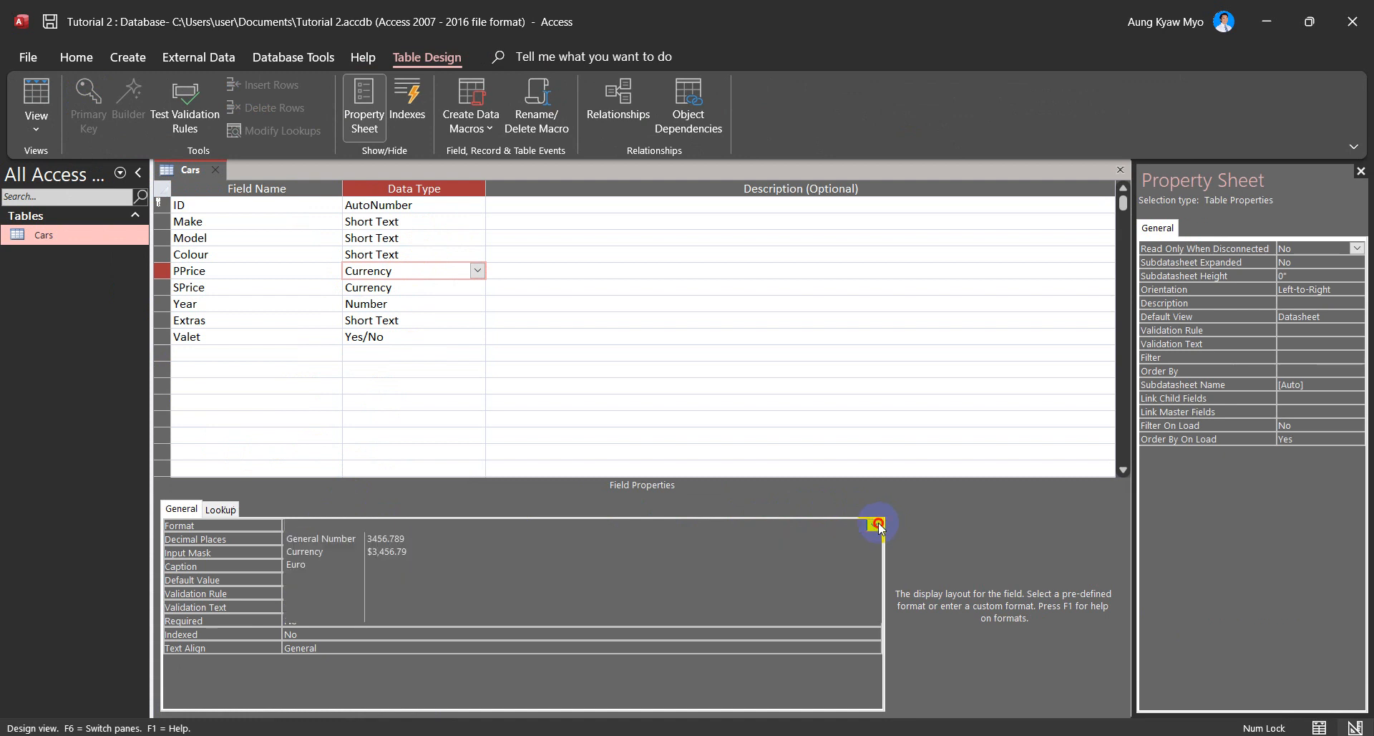
{"action": "left_click", "coordinate": [302, 565]}
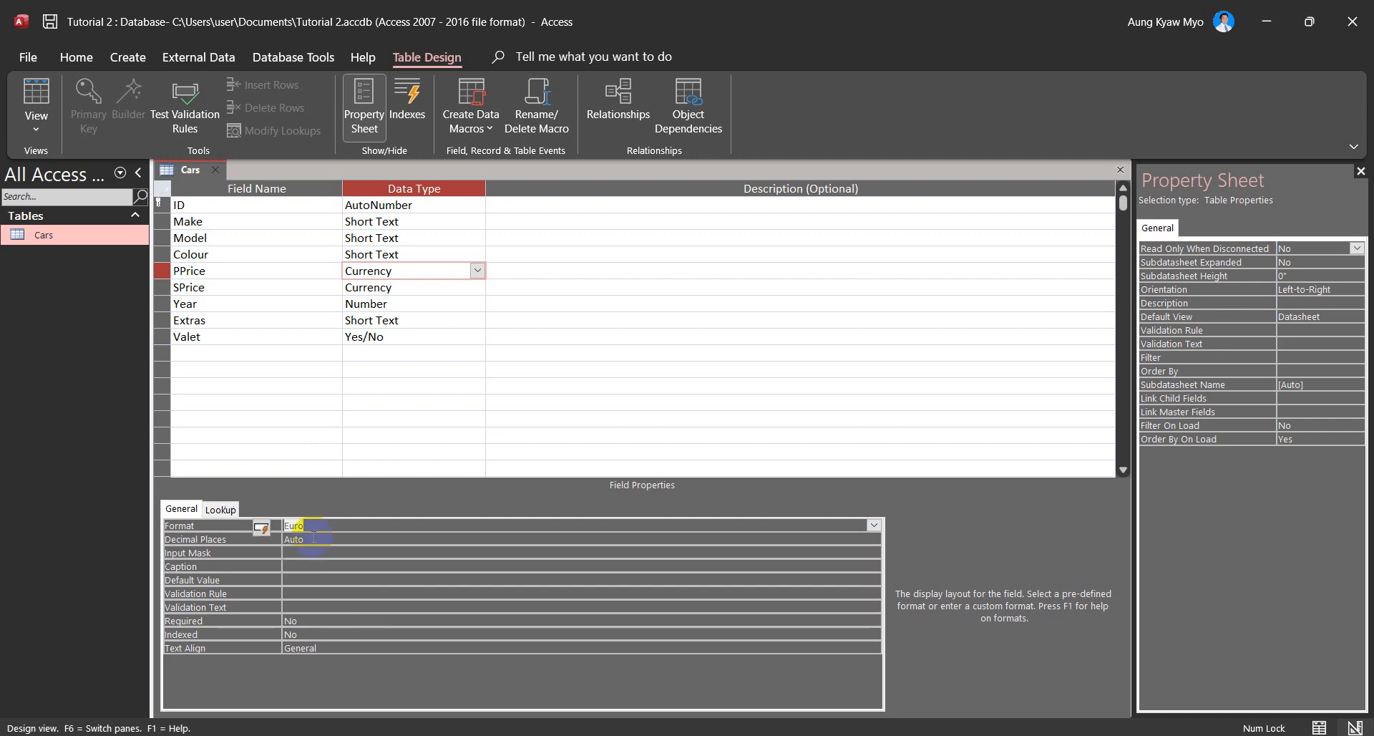
{"action": "left_click", "coordinate": [313, 538]}
{"action": "type", "text": "0"}
{"action": "key", "text": "BackSpace"}
{"action": "key", "text": "BackSpace"}
{"action": "key", "text": "BackSpace"}
{"action": "key", "text": "BackSpace"}
{"action": "key", "text": "BackSpace"}
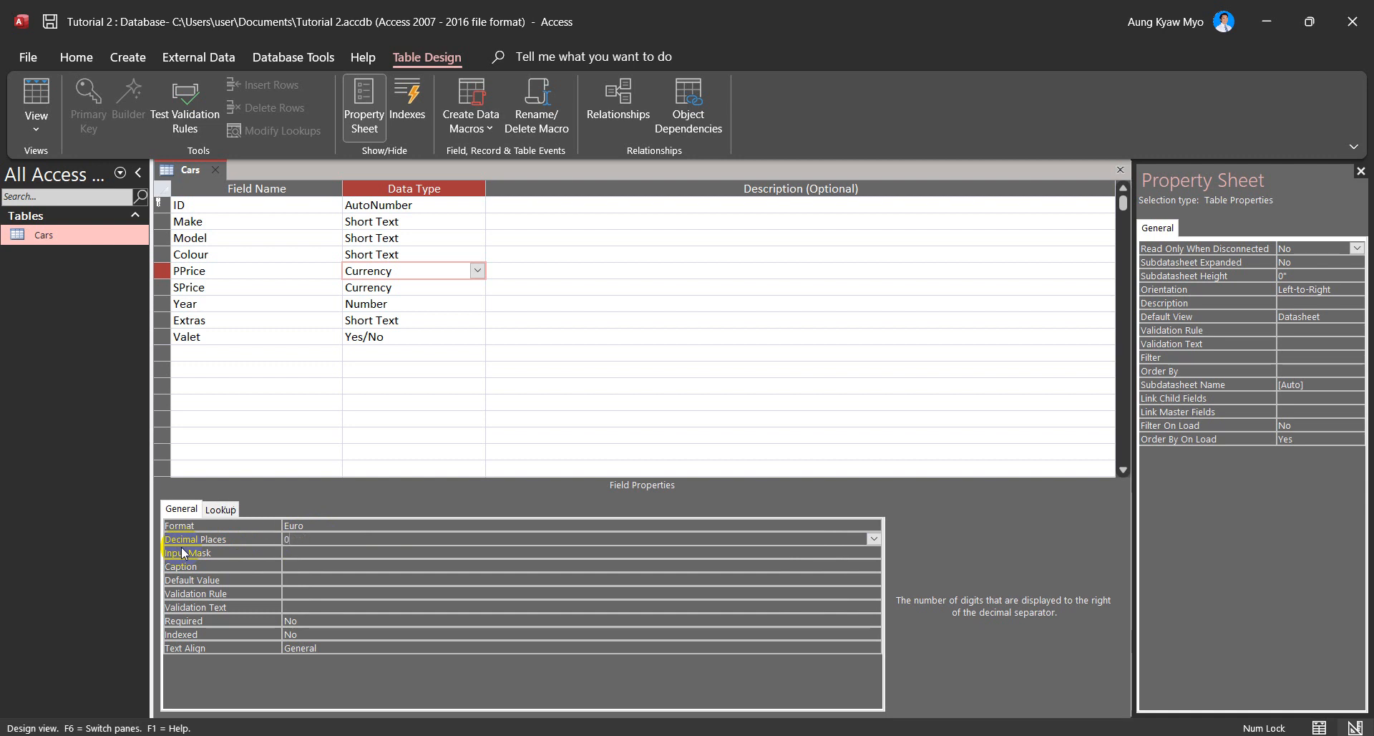
{"action": "left_click", "coordinate": [184, 553]}
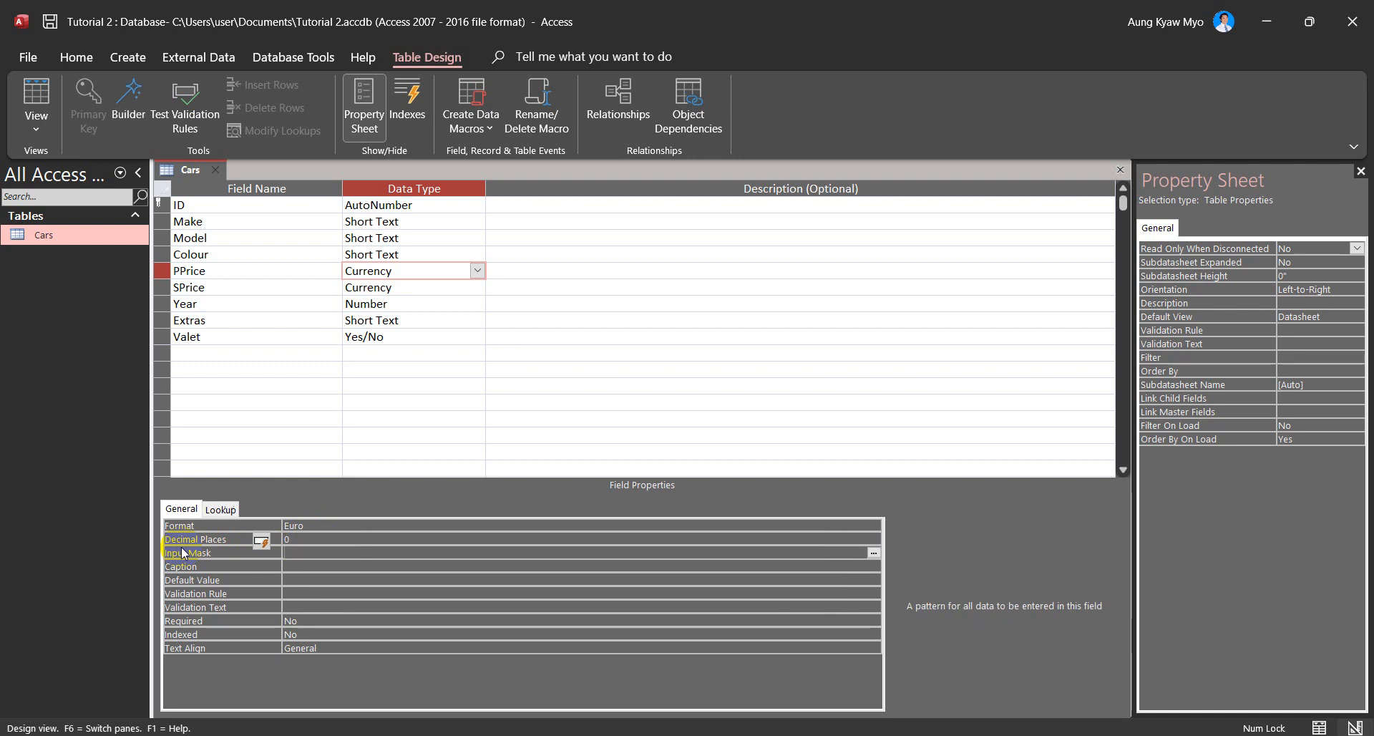
Step: Set the SPrice field's format to Euro with 0 decimal places
{"action": "left_click", "coordinate": [445, 288]}
{"action": "left_click", "coordinate": [316, 525]}
{"action": "left_click", "coordinate": [873, 526]}
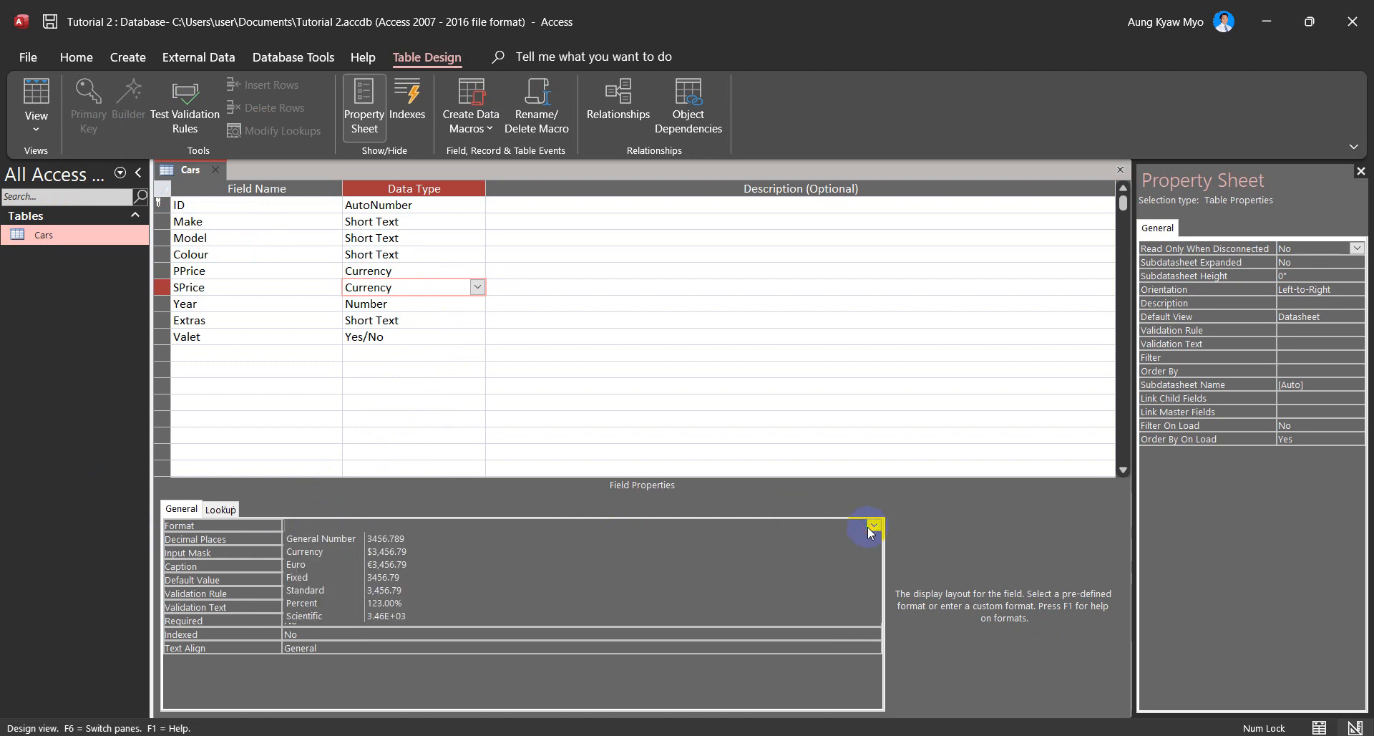
{"action": "left_click", "coordinate": [329, 565]}
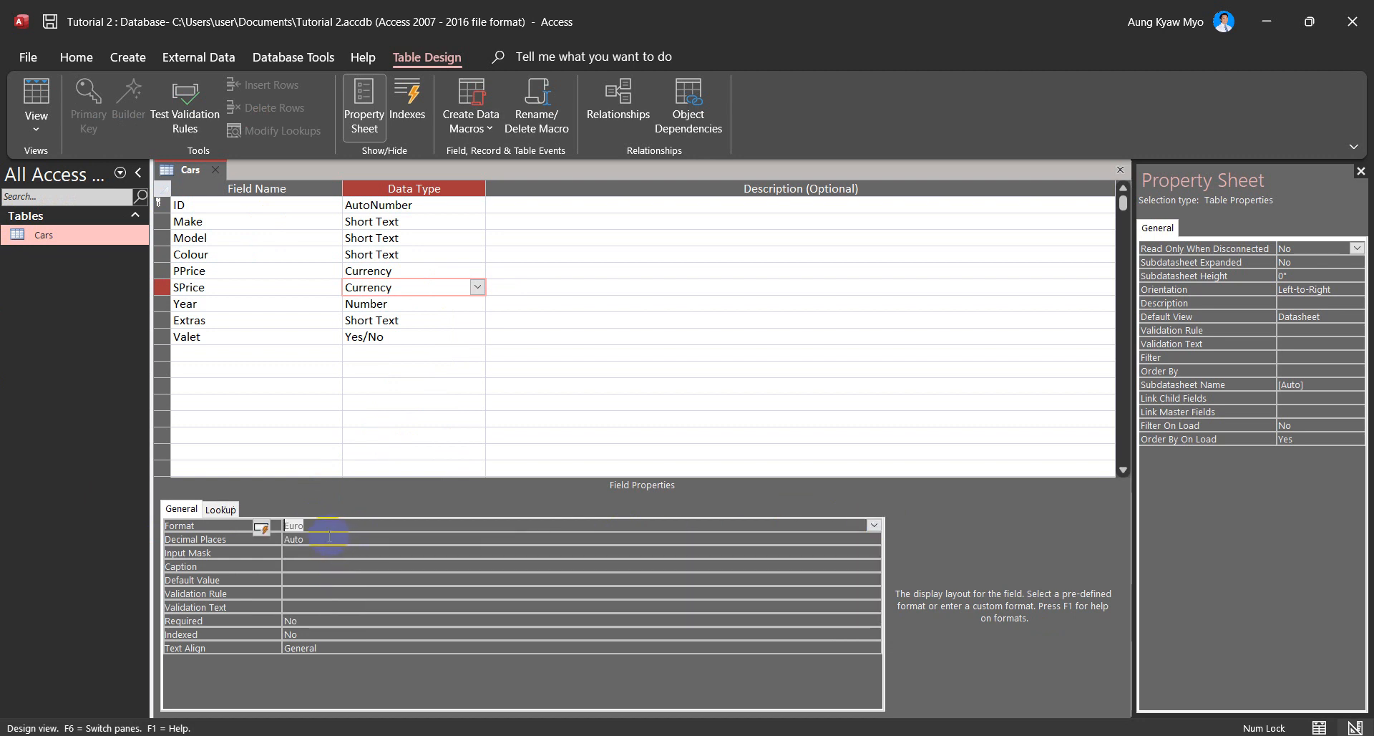
{"action": "left_click", "coordinate": [207, 539]}
{"action": "type", "text": "0"}
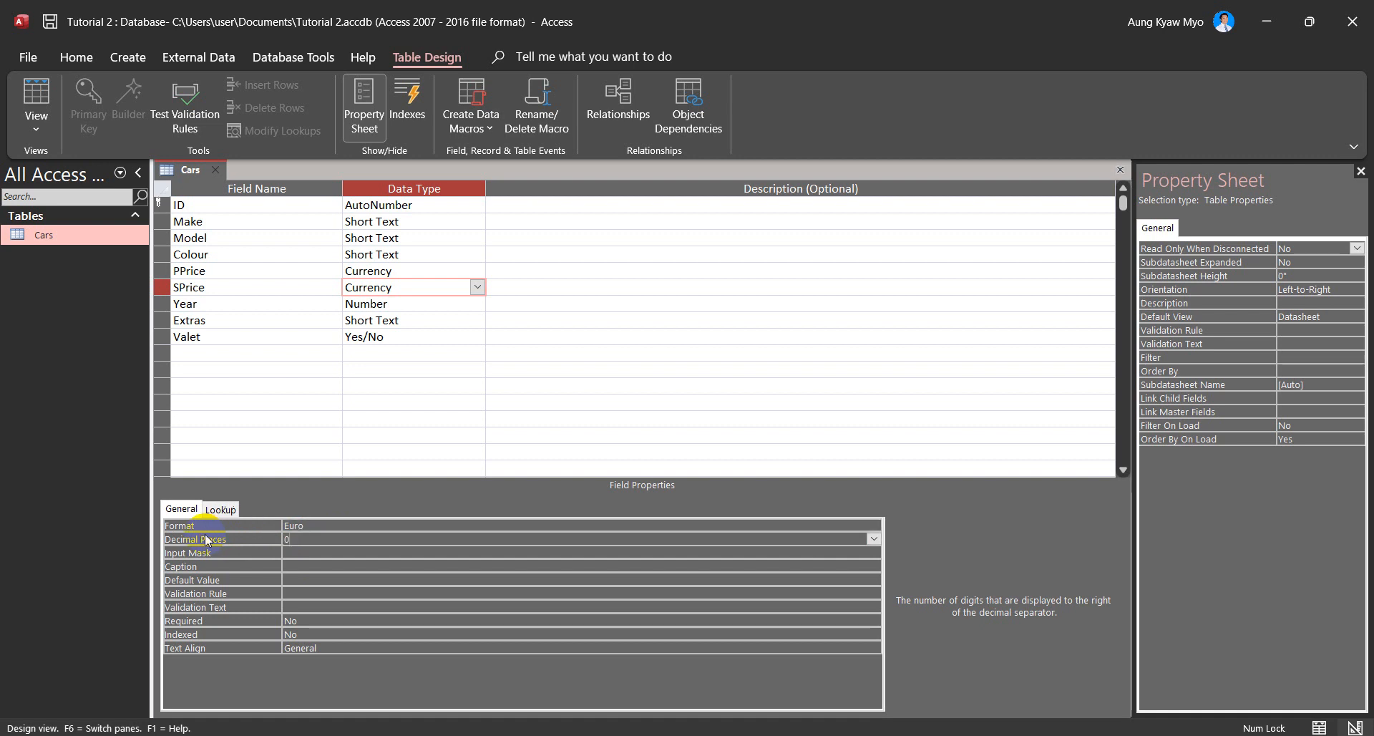
{"action": "key", "text": "Return"}
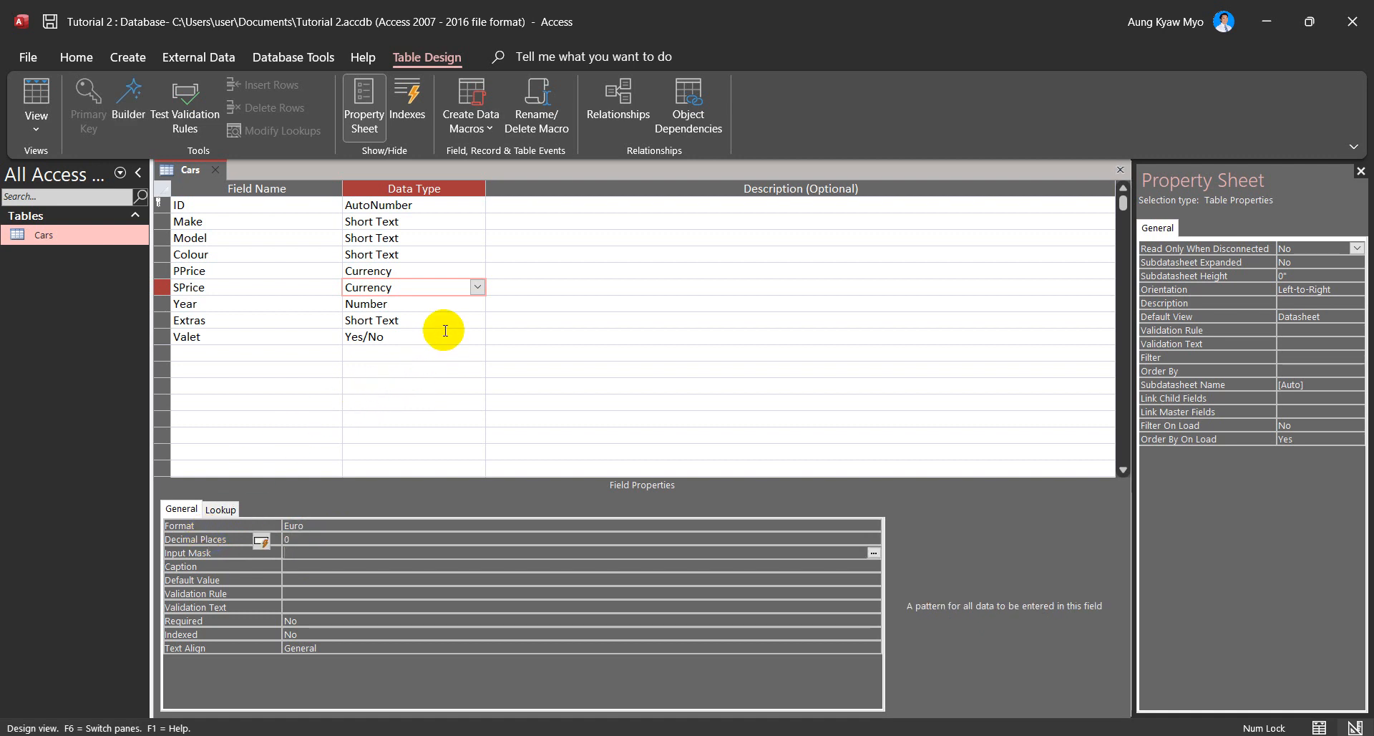
Step: Set the Valet field's display format to Yes/No
{"action": "left_click", "coordinate": [421, 304]}
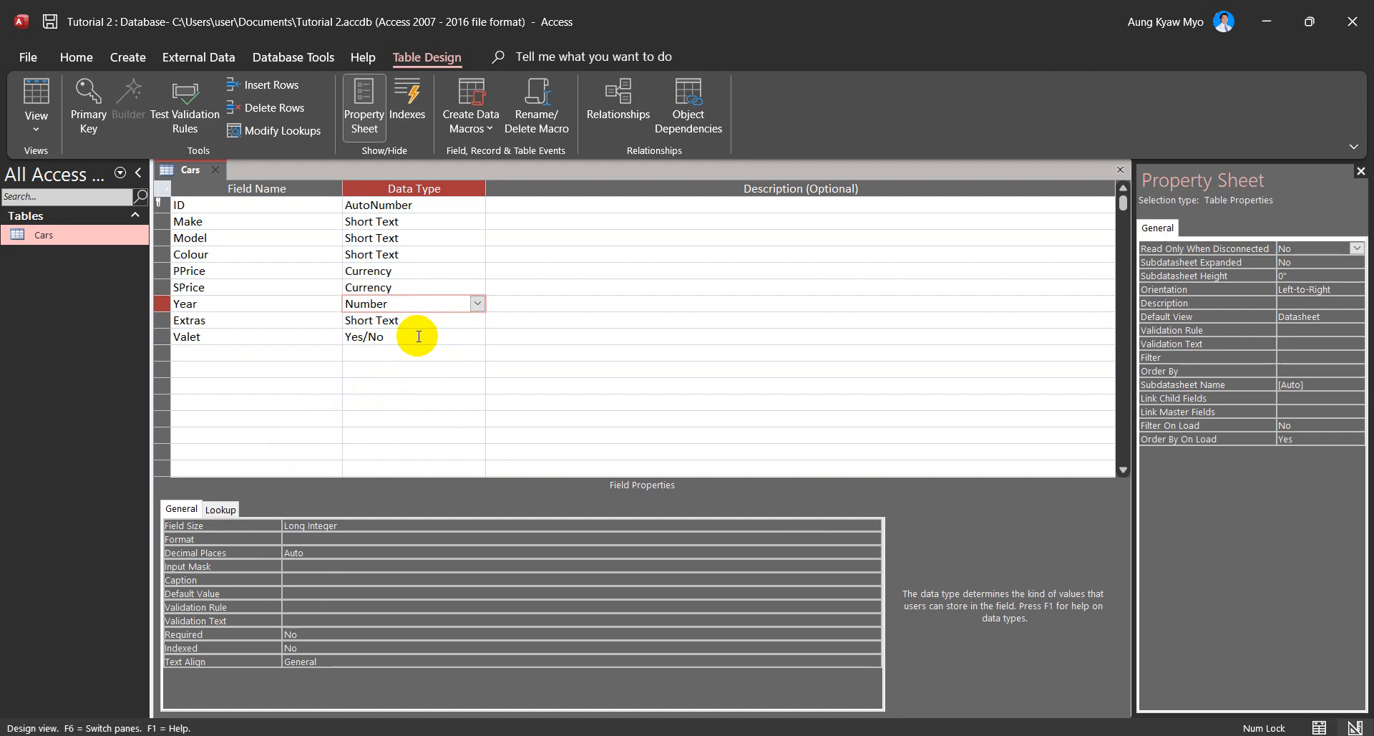
{"action": "left_click", "coordinate": [417, 336]}
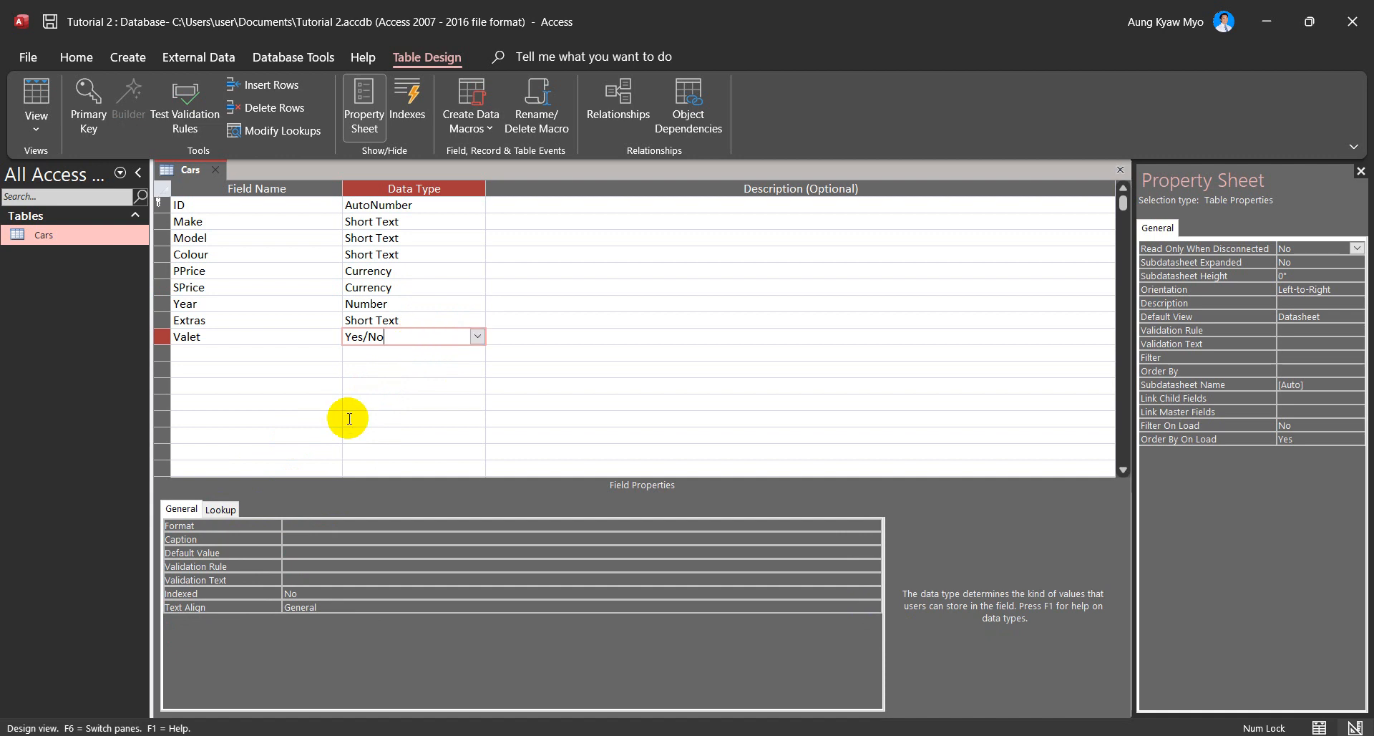
{"action": "left_click", "coordinate": [298, 527]}
{"action": "left_click", "coordinate": [874, 524]}
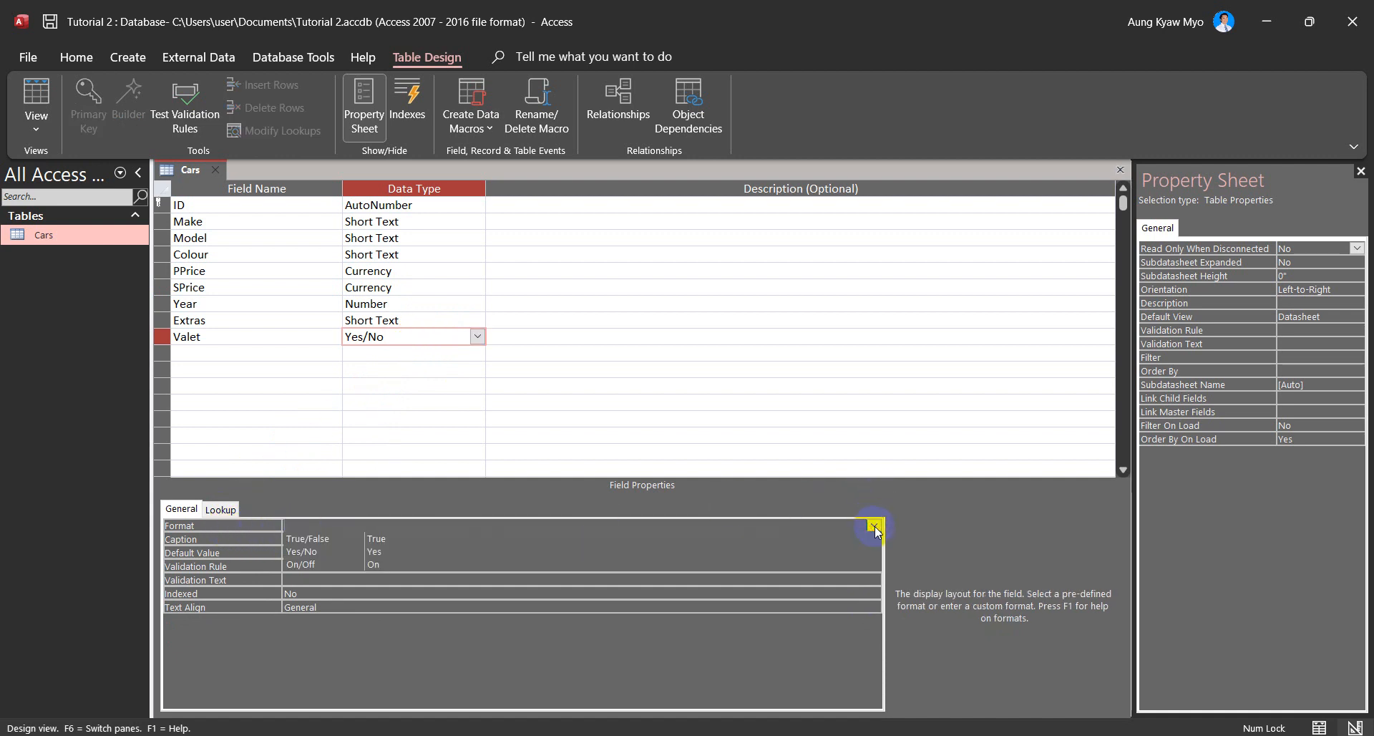
{"action": "left_click", "coordinate": [328, 551]}
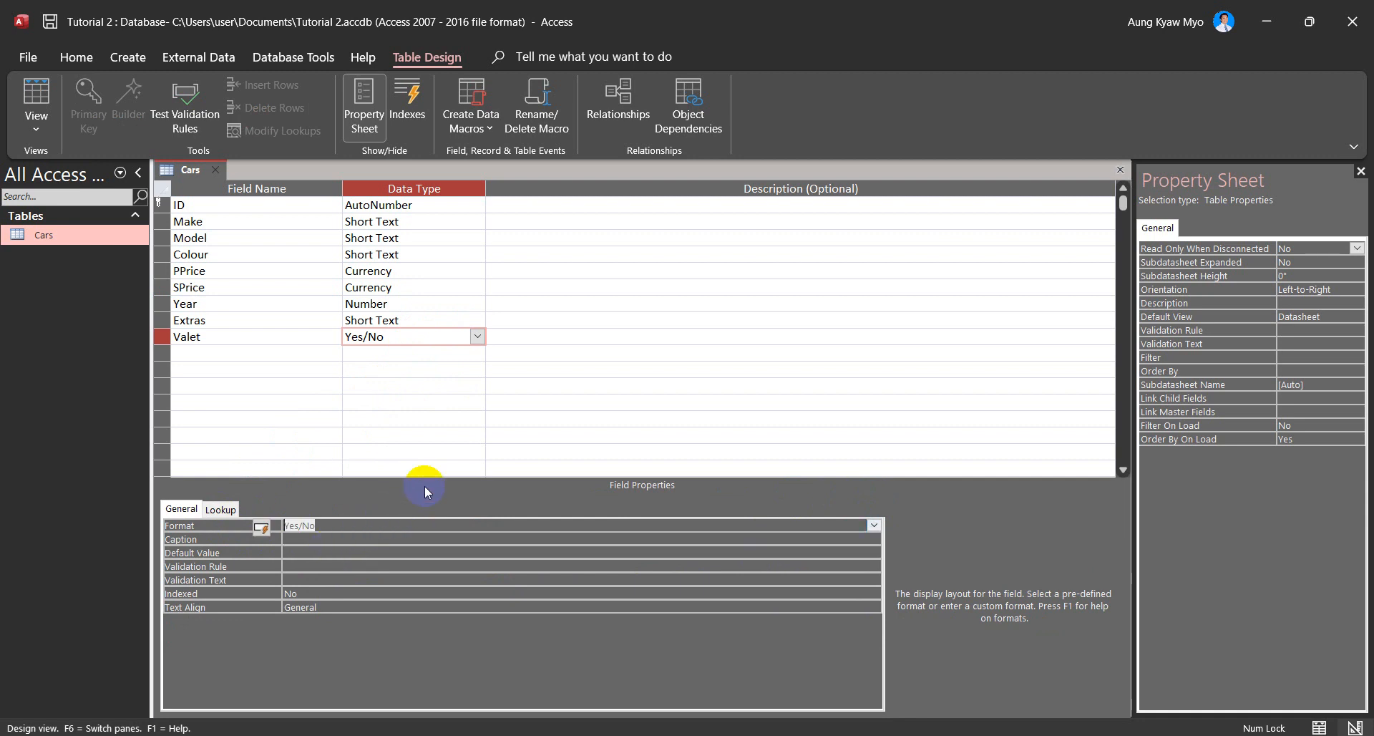
Step: Save the Cars table design and switch to Datasheet View to check the SPrice and PPrice columns
{"action": "left_click", "coordinate": [18, 83]}
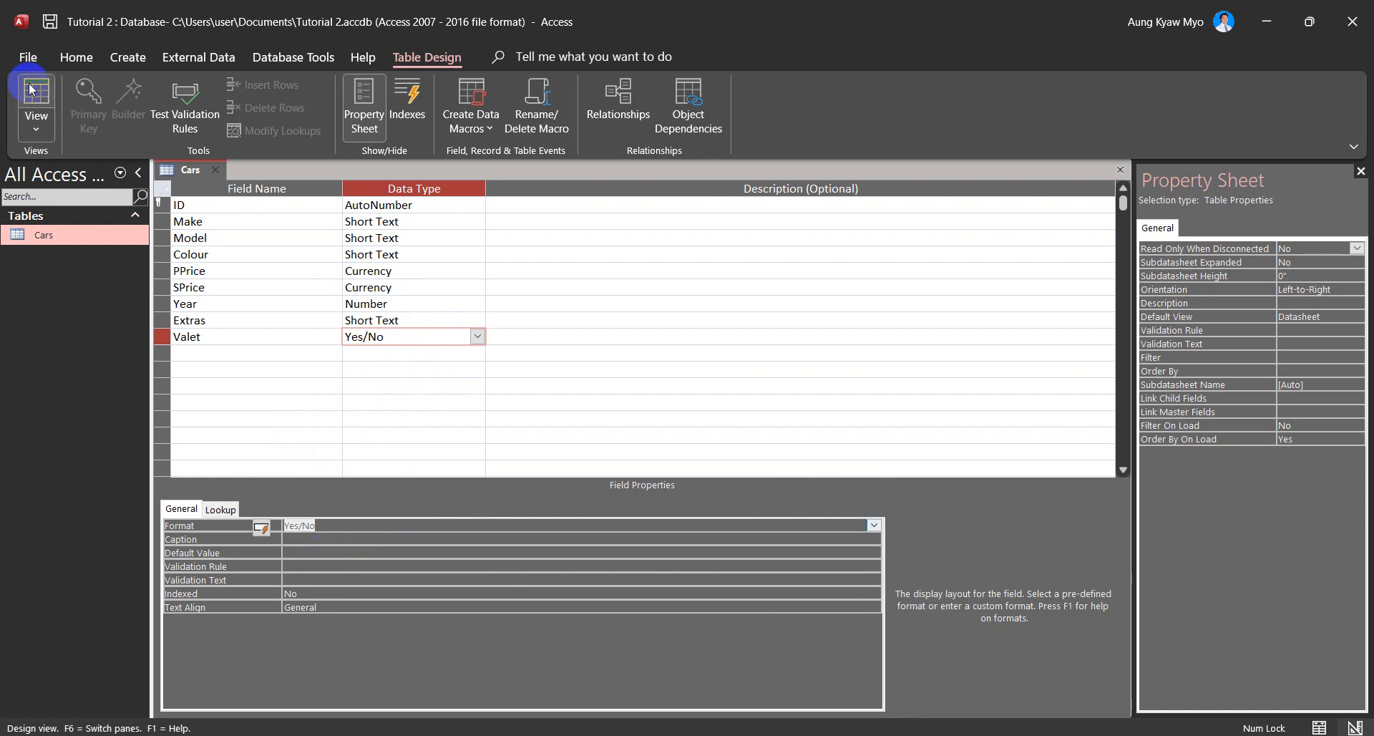
{"action": "left_click", "coordinate": [27, 83]}
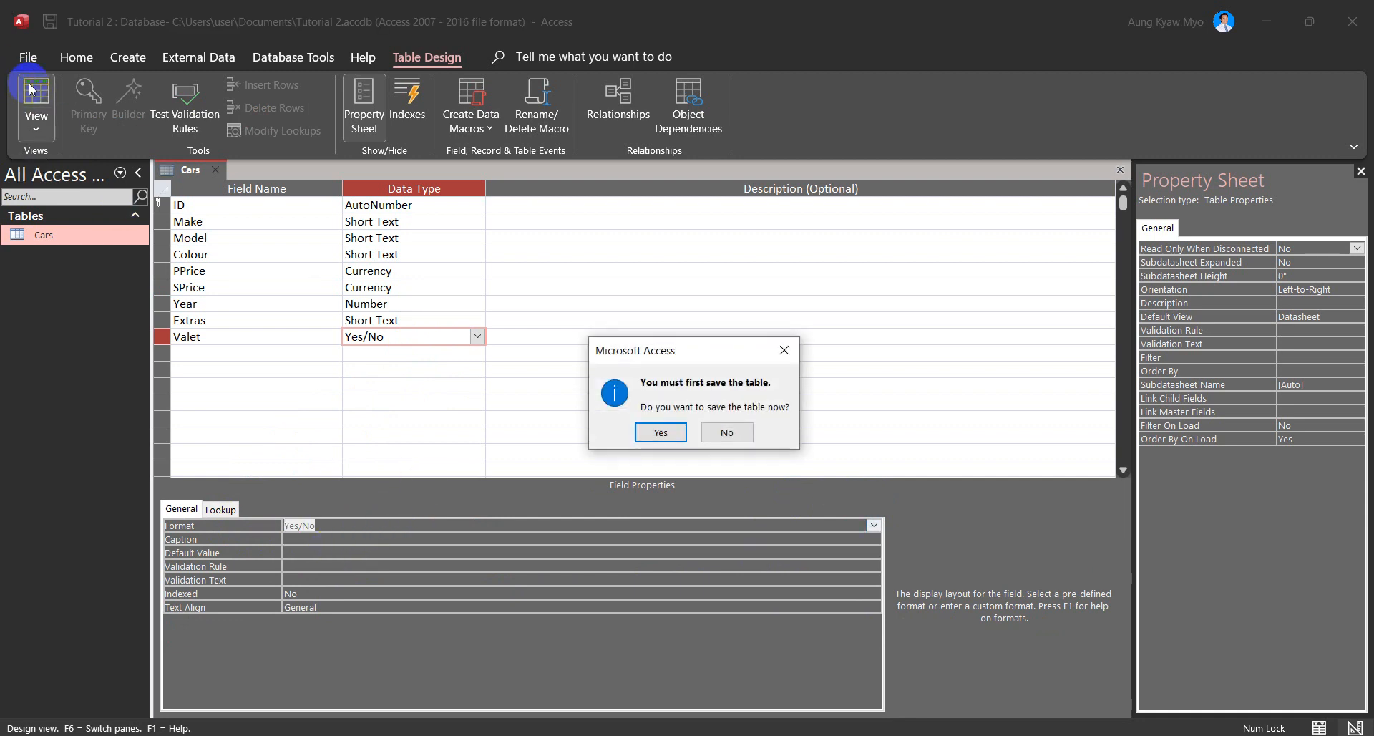
{"action": "left_click", "coordinate": [666, 434]}
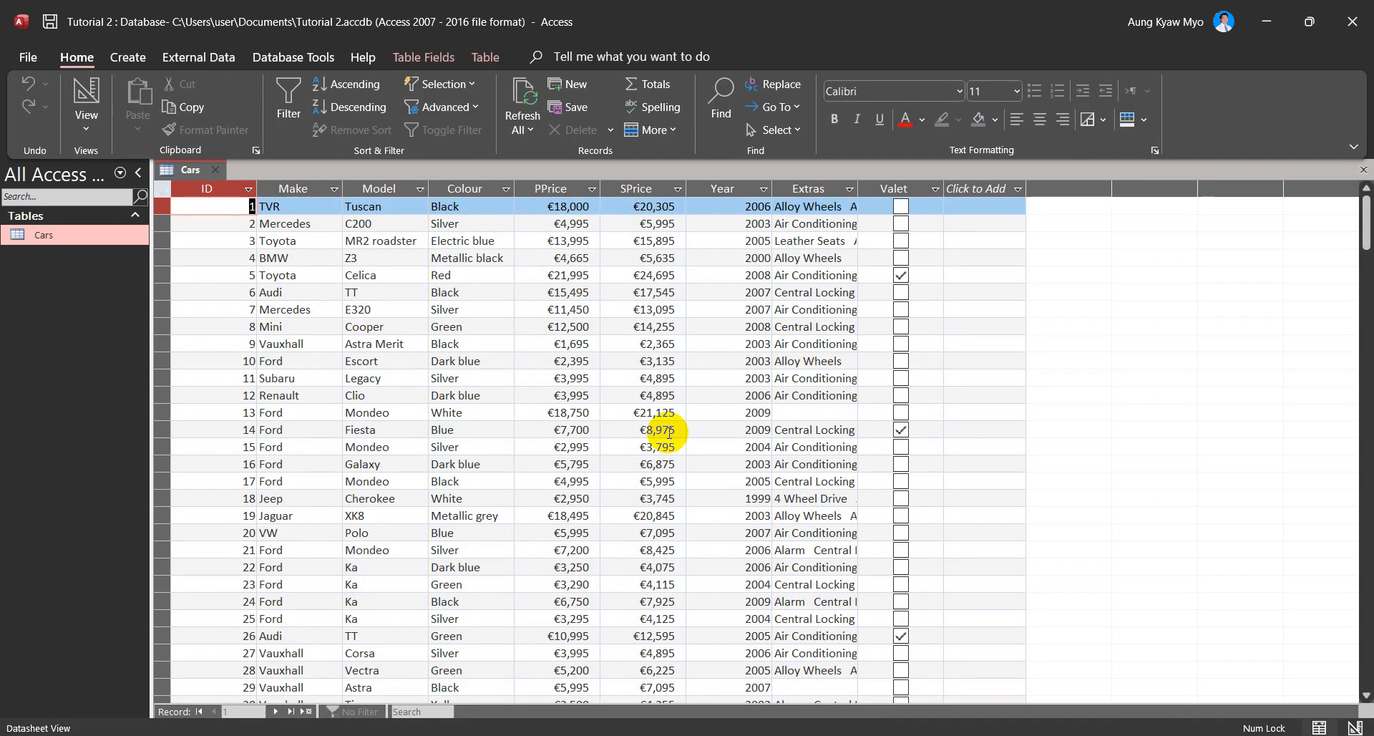
{"action": "left_click", "coordinate": [626, 188]}
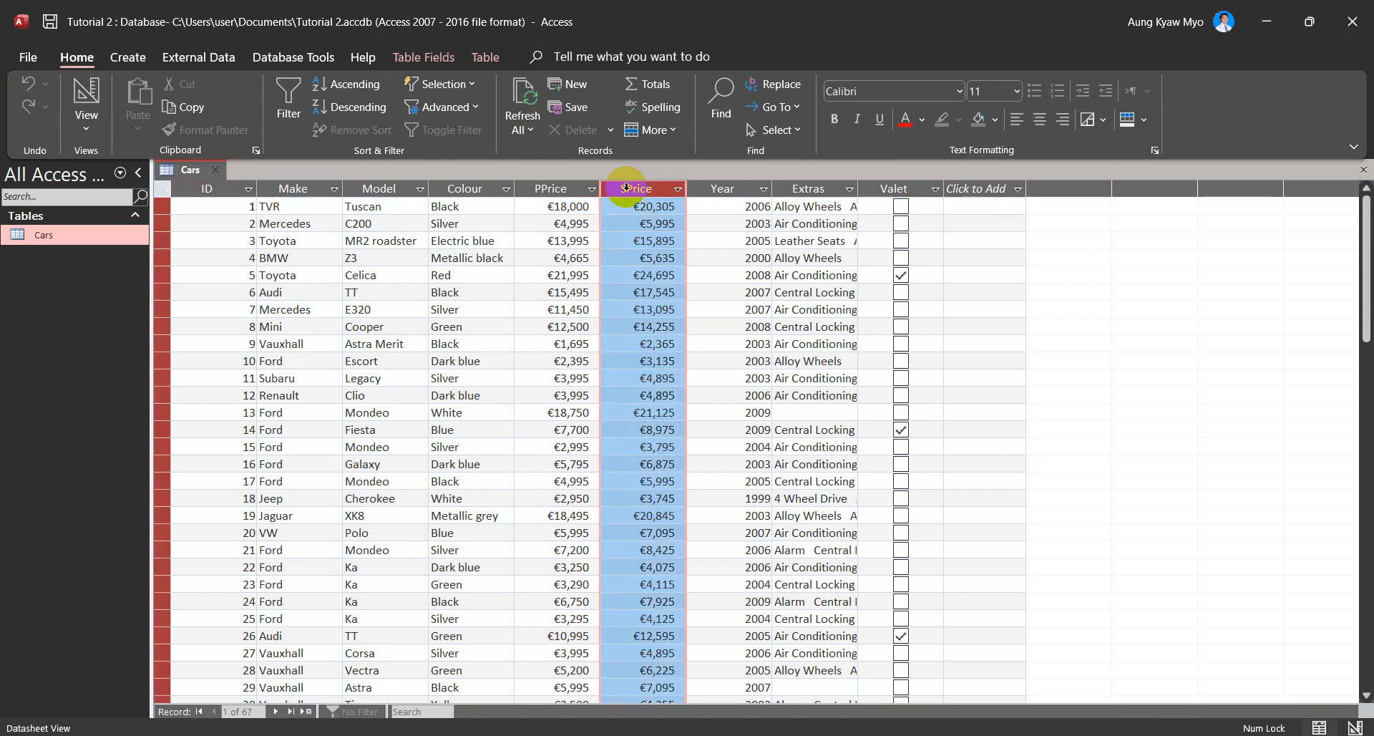
{"action": "left_click", "coordinate": [559, 188]}
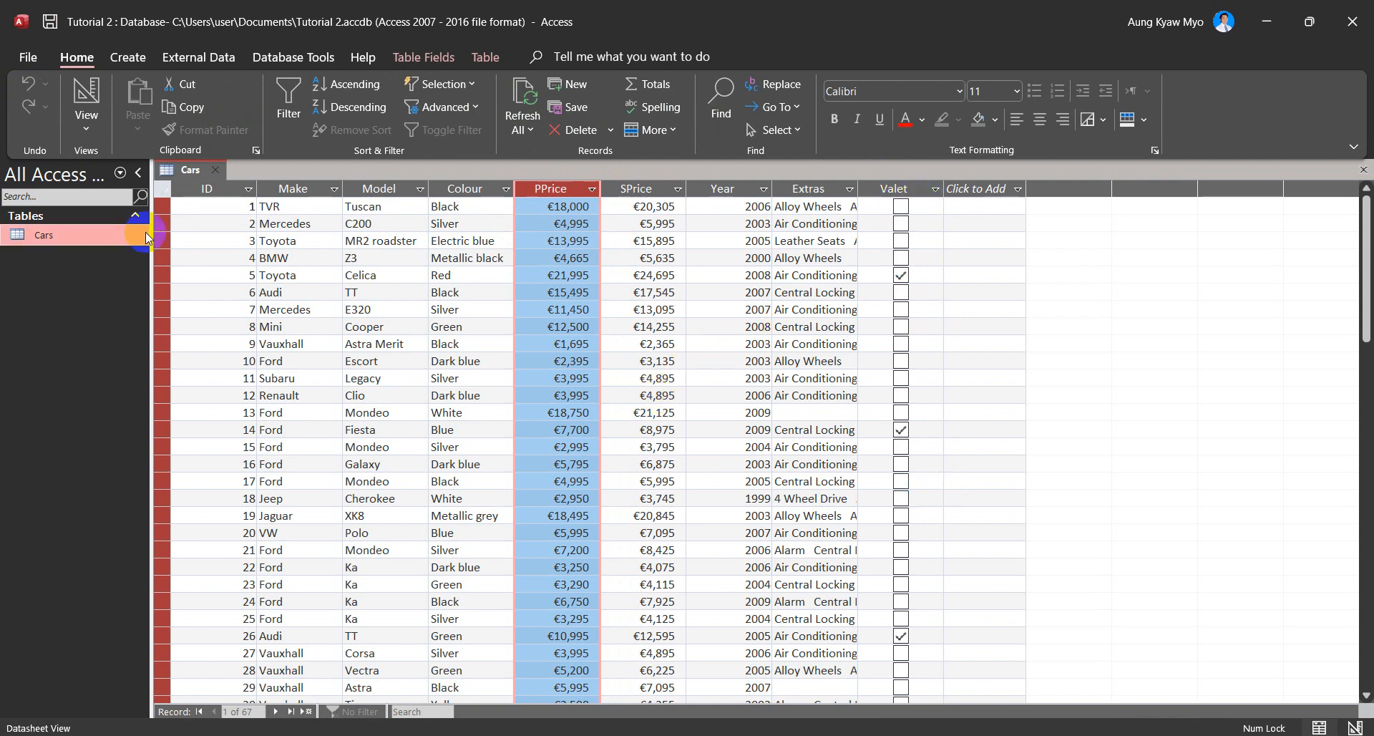
Step: Set the Valet field's display control to Text Box in Design View, save the table and return to Datasheet View
{"action": "left_click", "coordinate": [85, 80]}
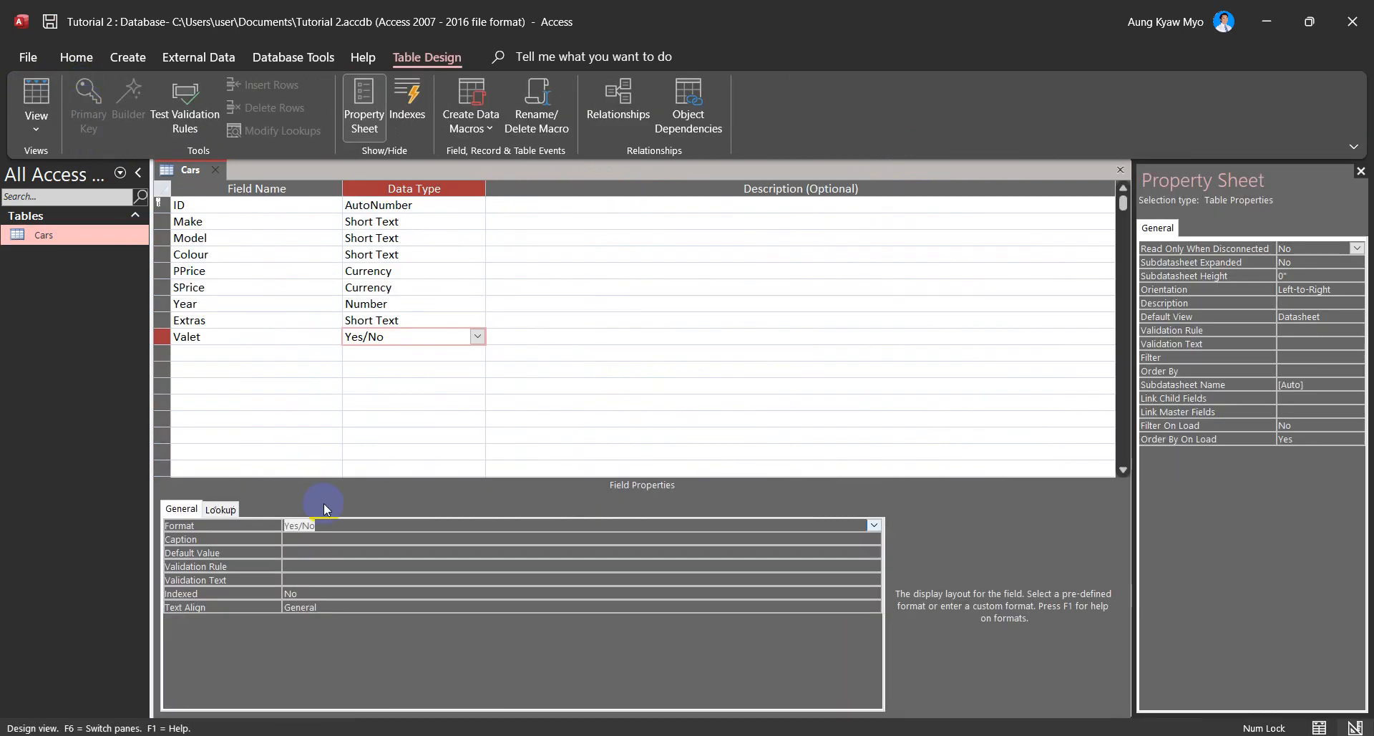
{"action": "left_click", "coordinate": [407, 339]}
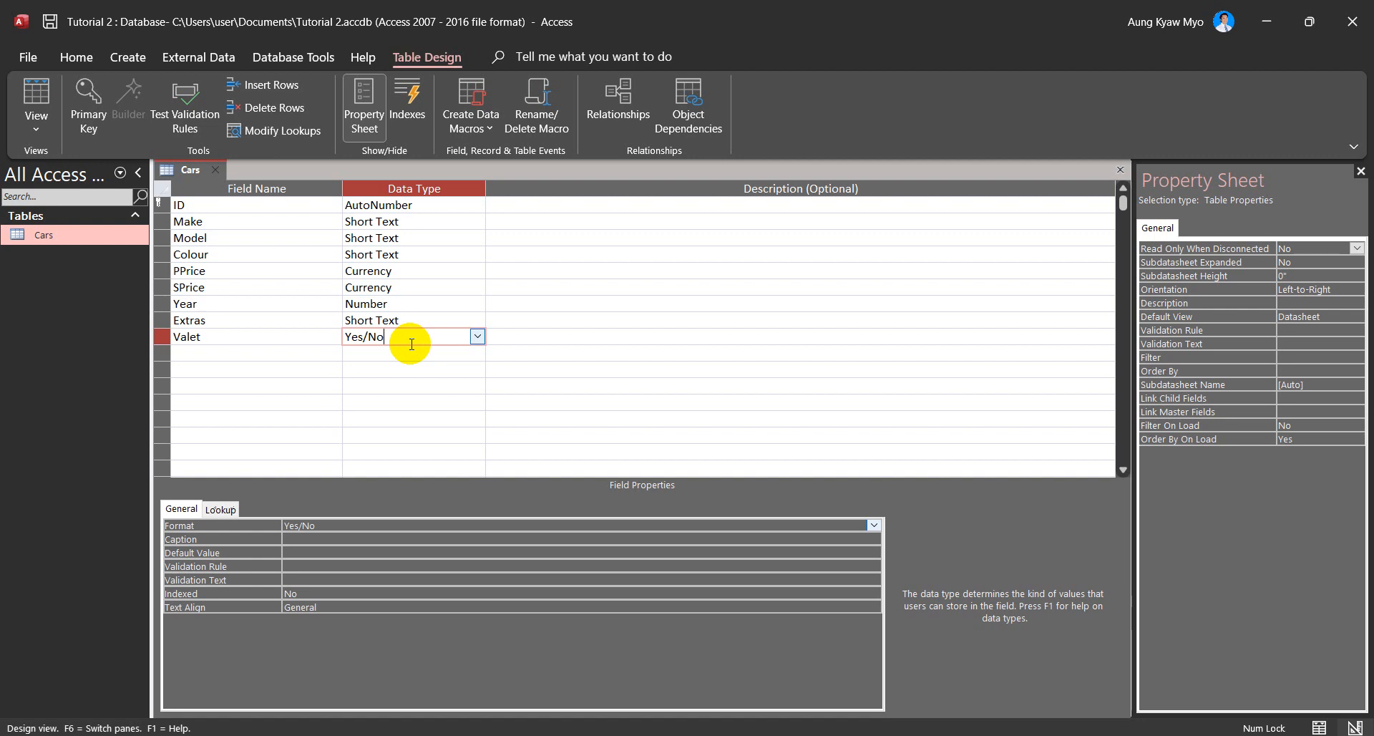
{"action": "left_click", "coordinate": [358, 526]}
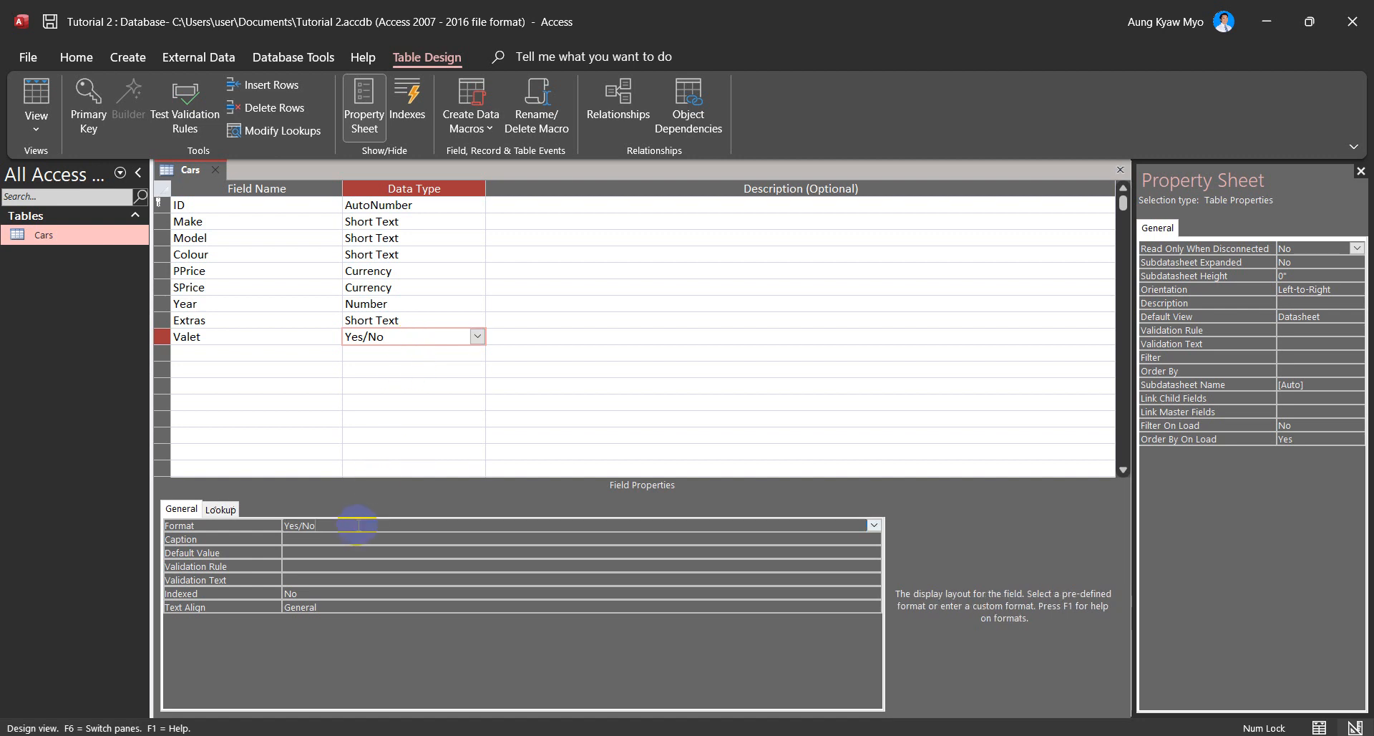
{"action": "left_click", "coordinate": [219, 510]}
{"action": "left_click", "coordinate": [874, 526]}
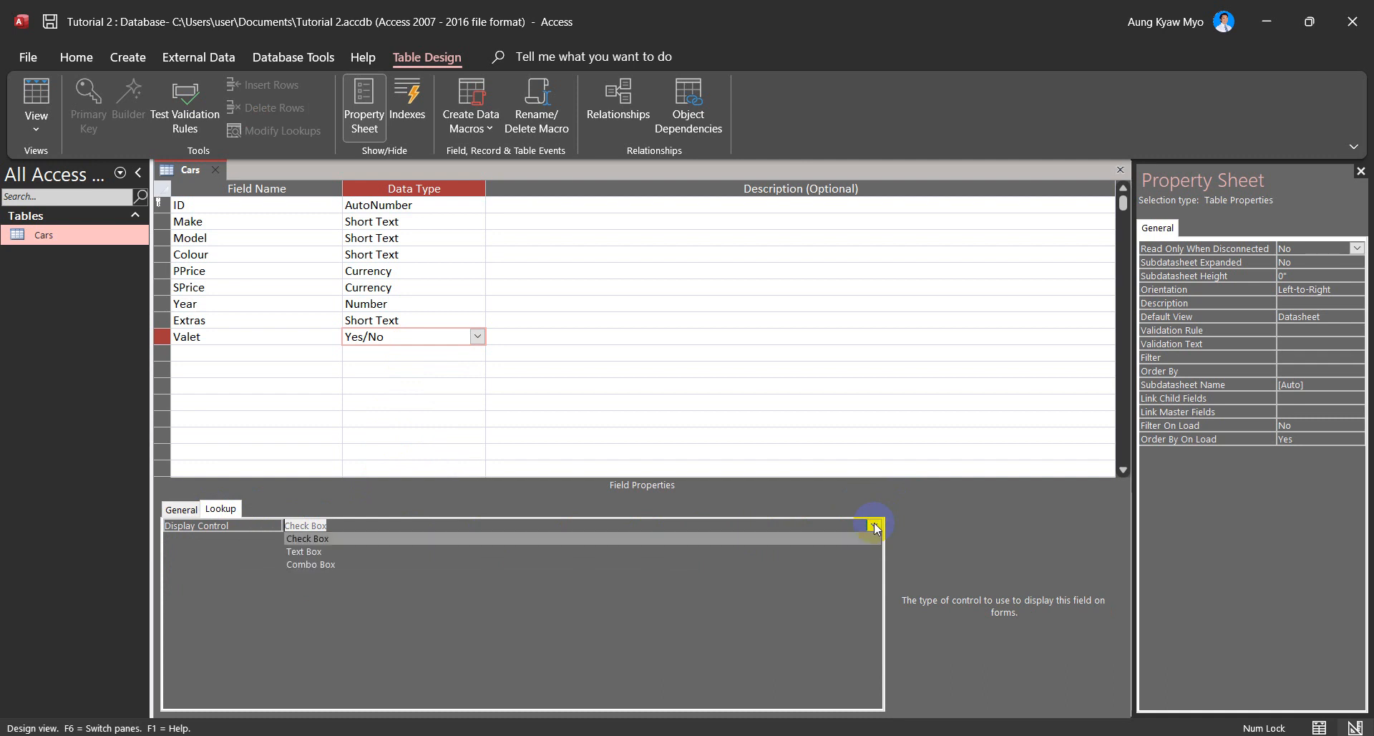
{"action": "left_click", "coordinate": [333, 551]}
{"action": "left_click", "coordinate": [37, 115]}
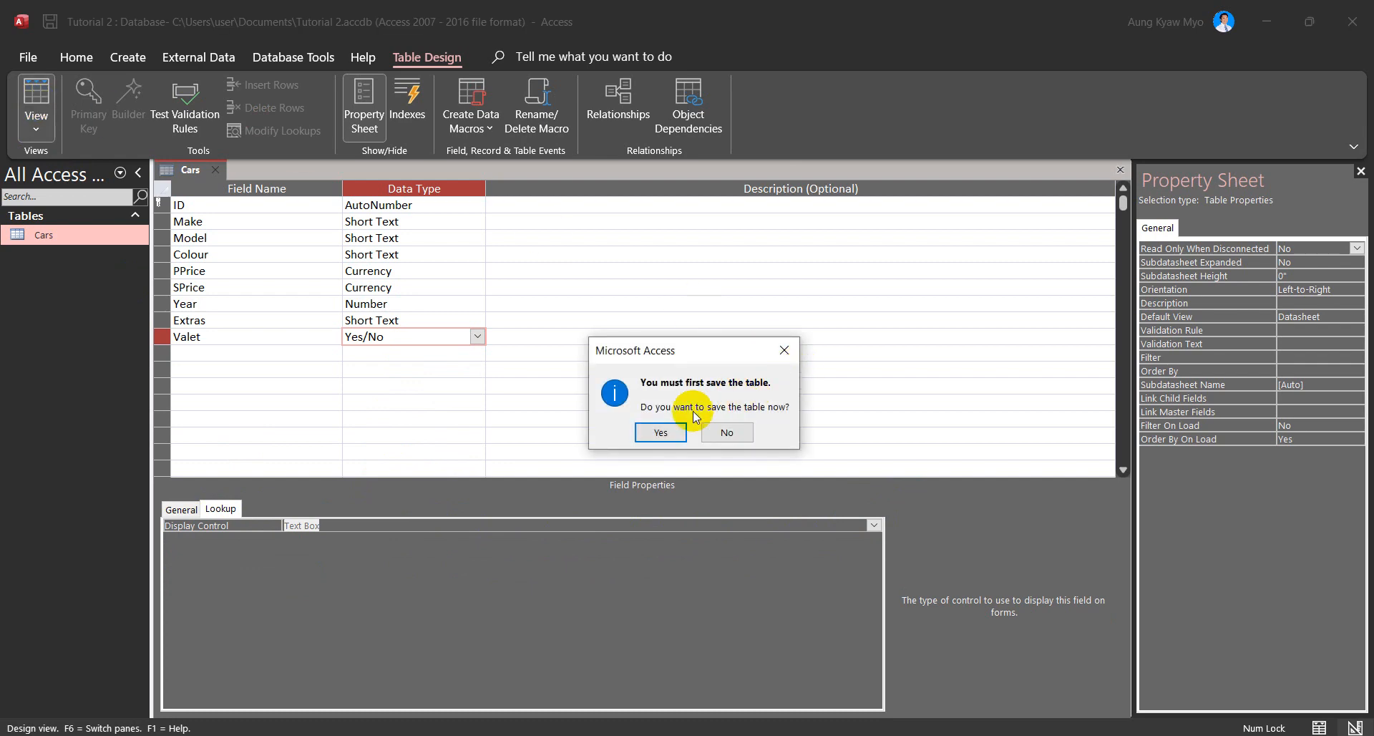
{"action": "left_click", "coordinate": [655, 430]}
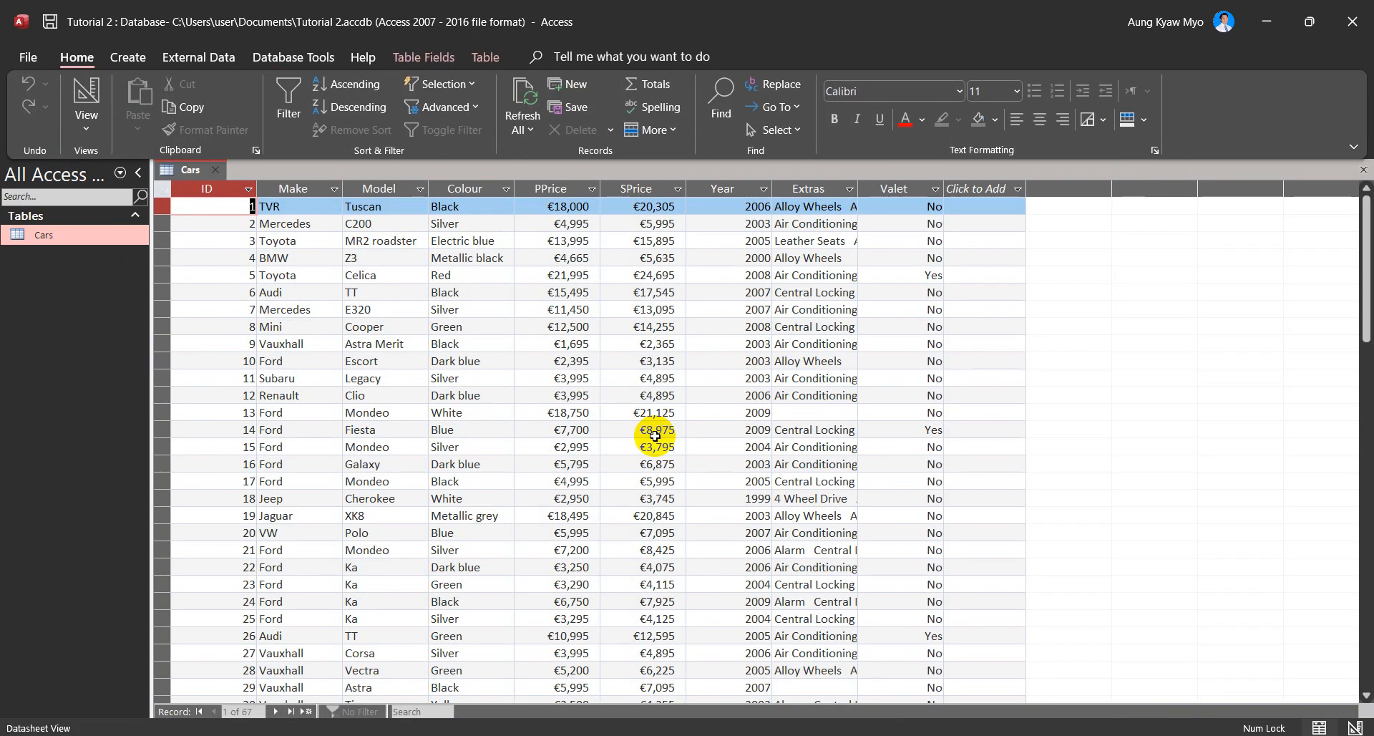
Step: Widen the Extras column to fit its longest entry and look through the records
{"action": "scroll", "coordinate": [859, 293], "scroll_direction": "down", "scroll_amount": 1}
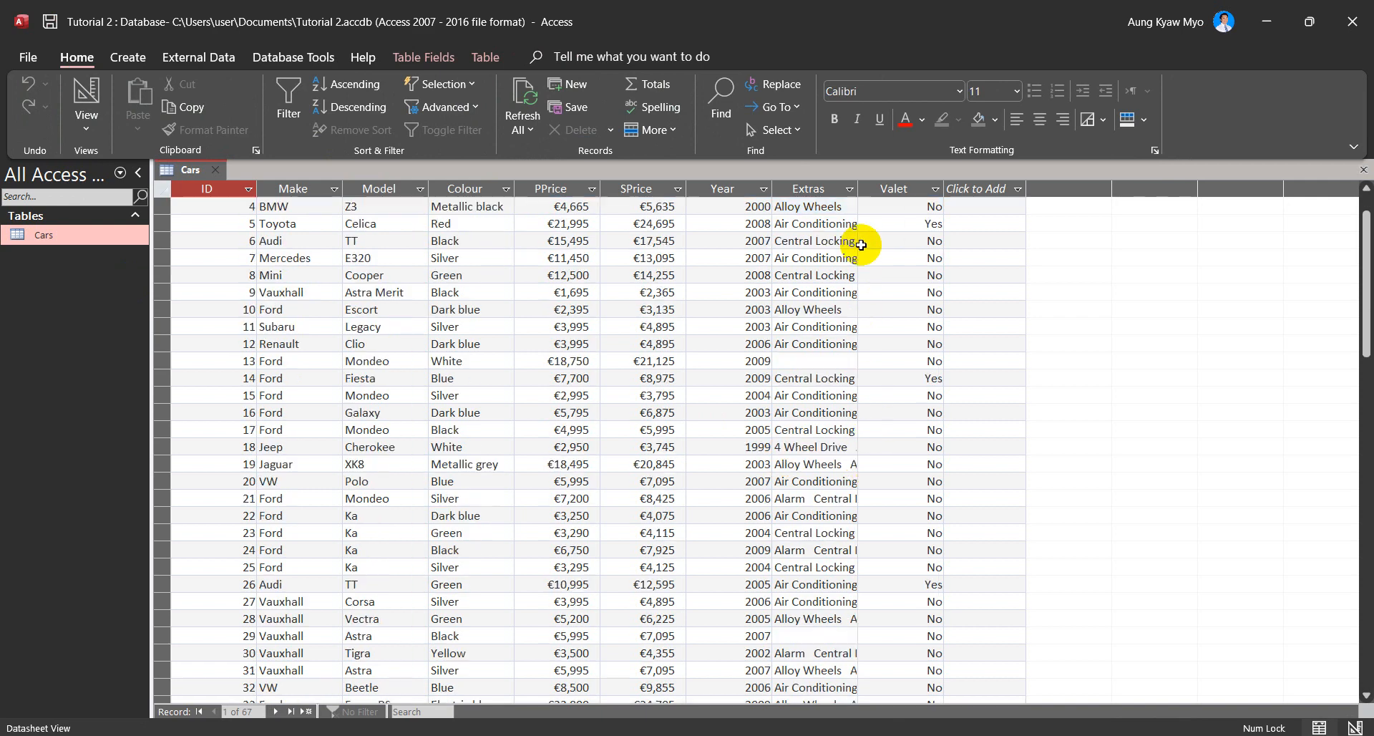
{"action": "left_click_drag", "start_coordinate": [857, 189], "coordinate": [857, 189]}
{"action": "double_click", "coordinate": [858, 188]}
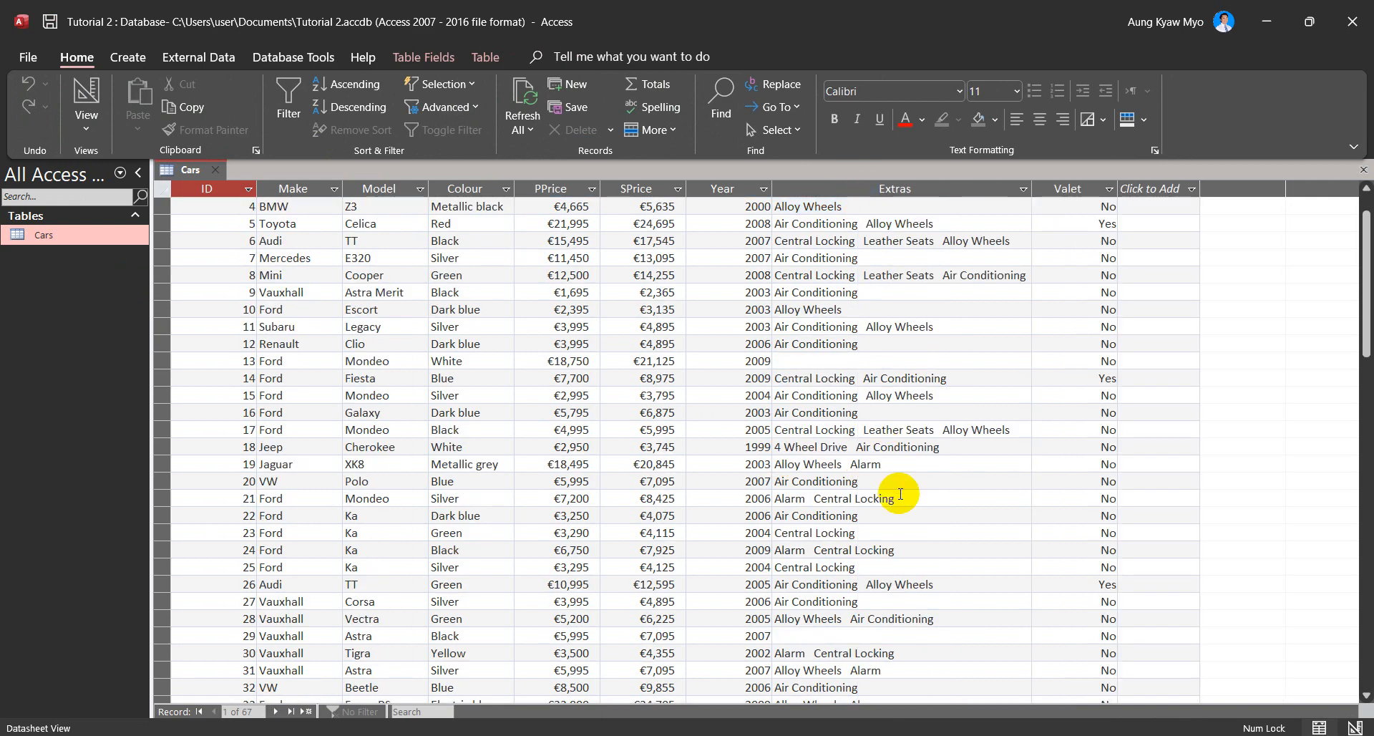
{"action": "scroll", "coordinate": [900, 494], "scroll_direction": "down", "scroll_amount": 1}
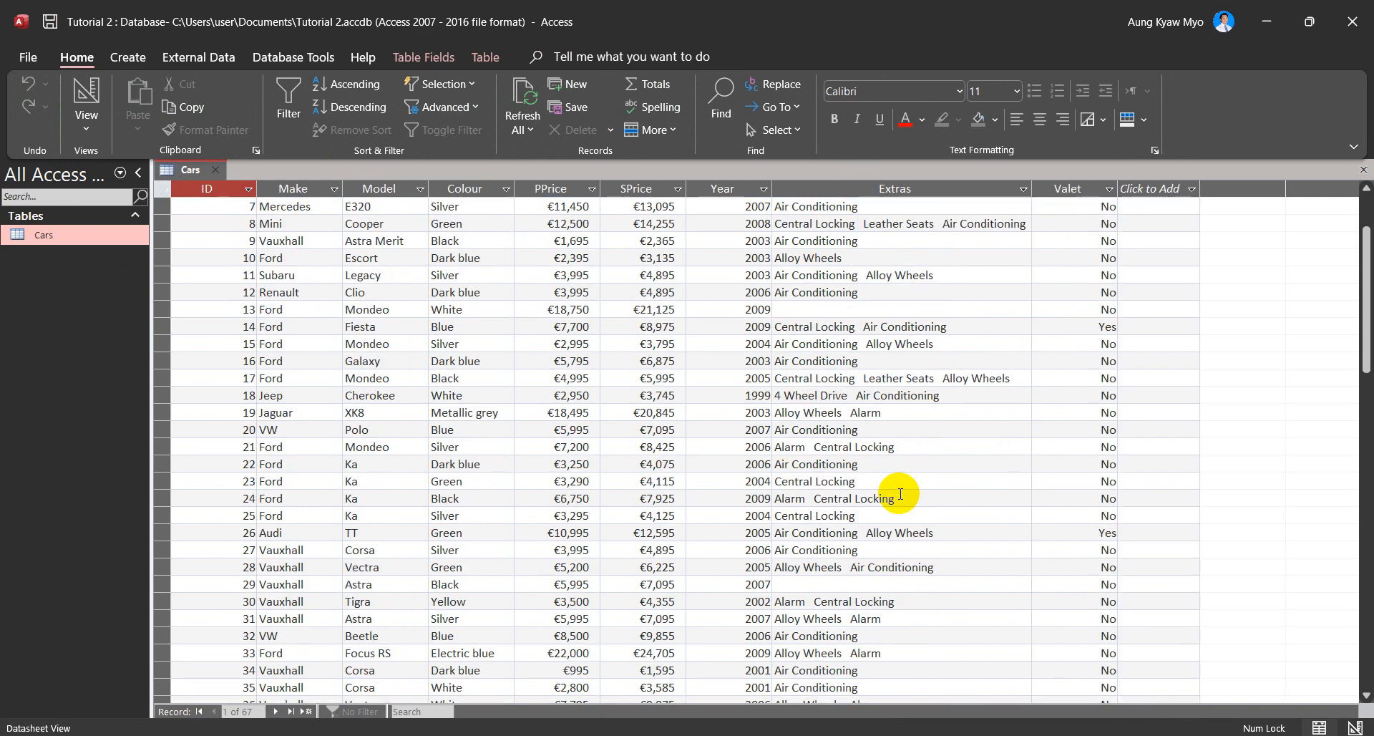
{"action": "scroll", "coordinate": [900, 493], "scroll_direction": "down", "scroll_amount": 1}
{"action": "scroll", "coordinate": [900, 494], "scroll_direction": "up", "scroll_amount": 3}
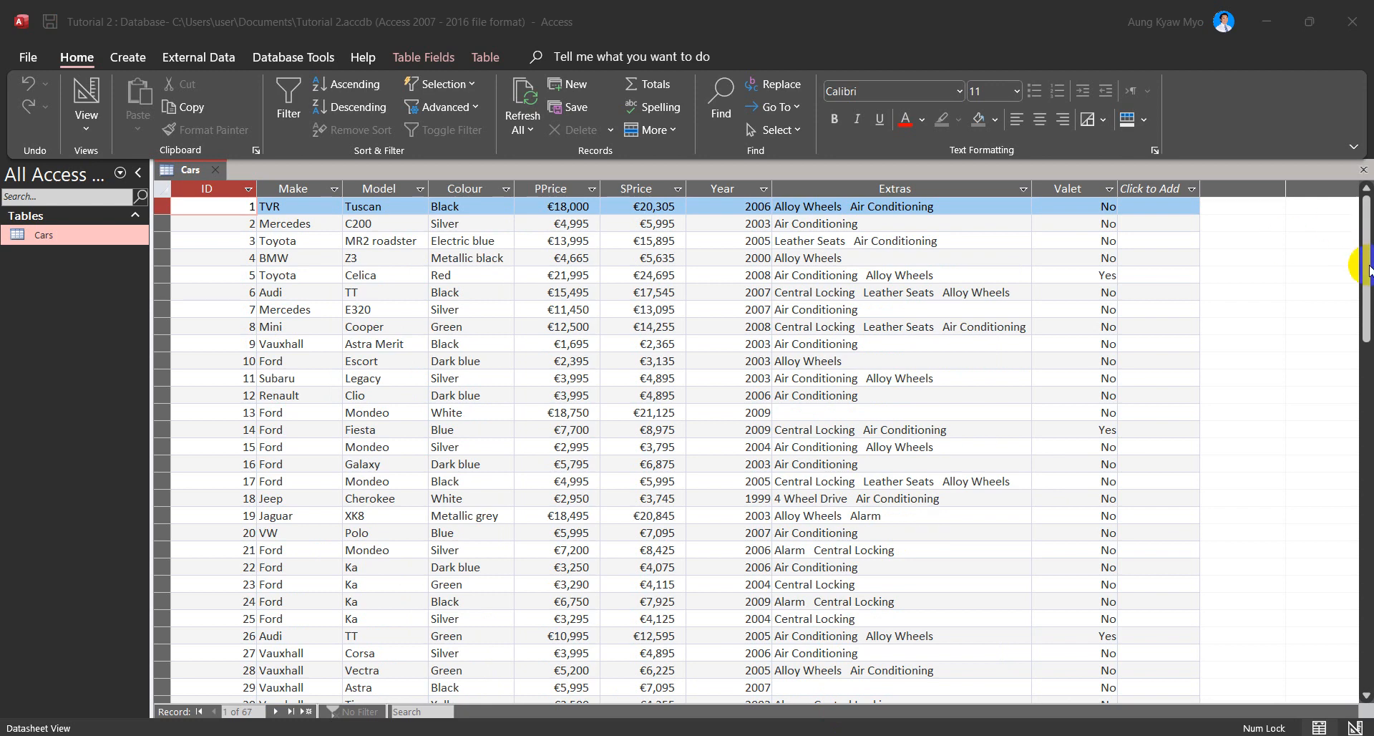
Step: Start a new record at the end of the Cars table with Make Ford, Model Focus and Colour Silver
{"action": "left_click_drag", "start_coordinate": [1366, 285], "coordinate": [1353, 565]}
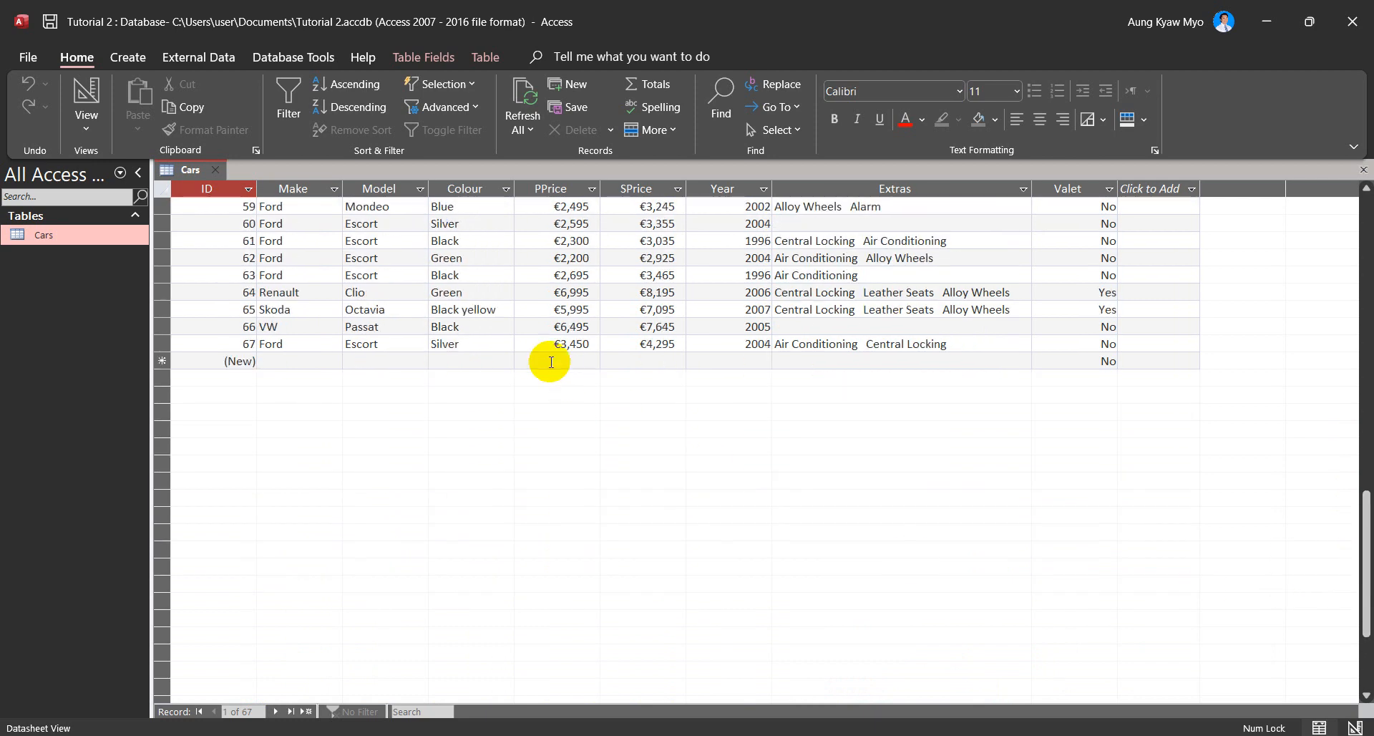
{"action": "left_click", "coordinate": [302, 358]}
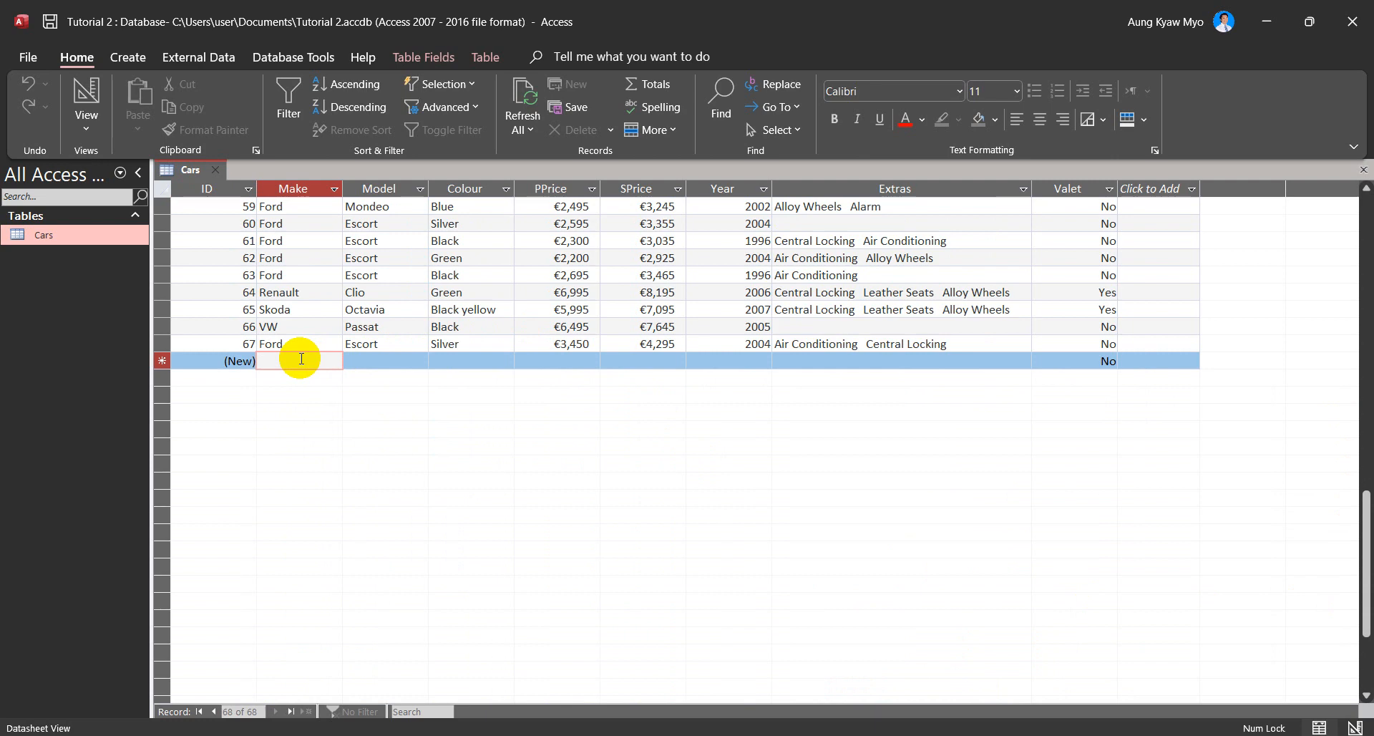
{"action": "type", "text": "Ford"}
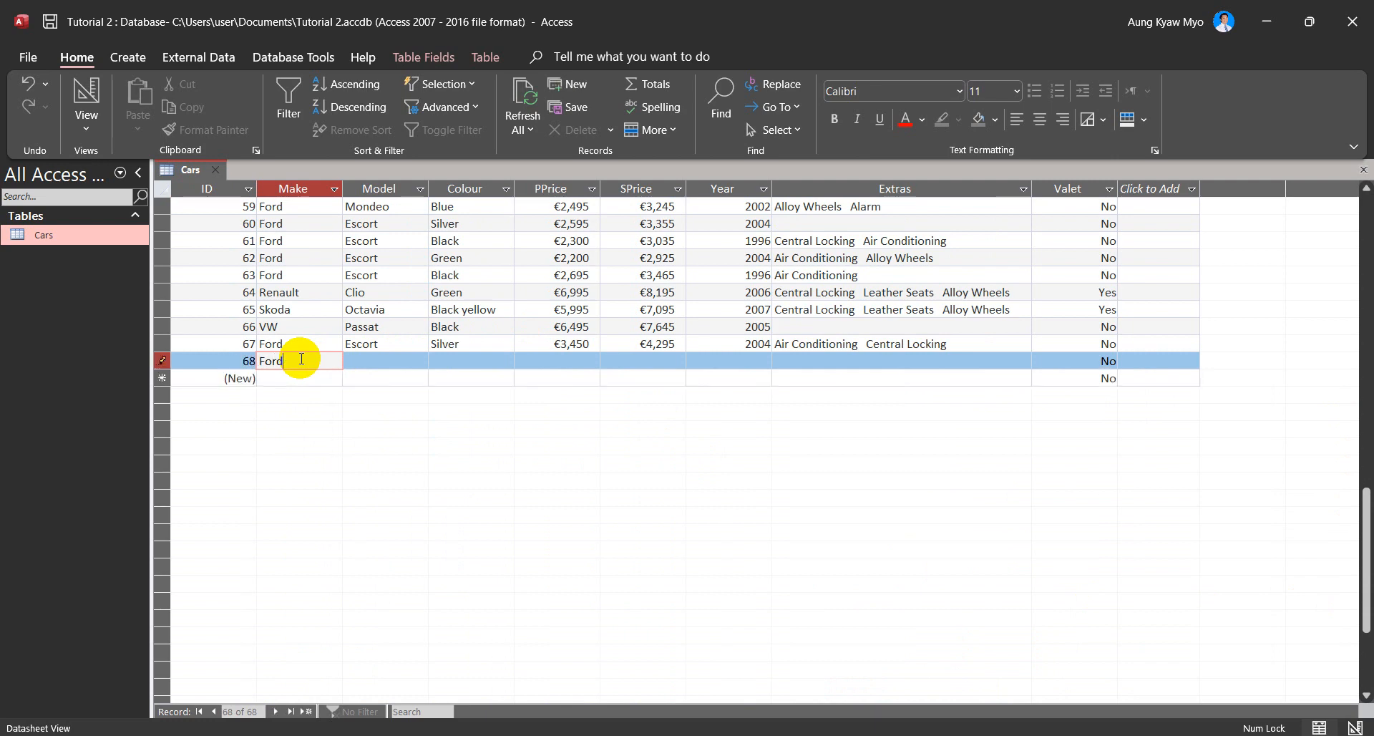
{"action": "key", "text": "Tab"}
{"action": "type", "text": "Focus"}
{"action": "key", "text": "Tab"}
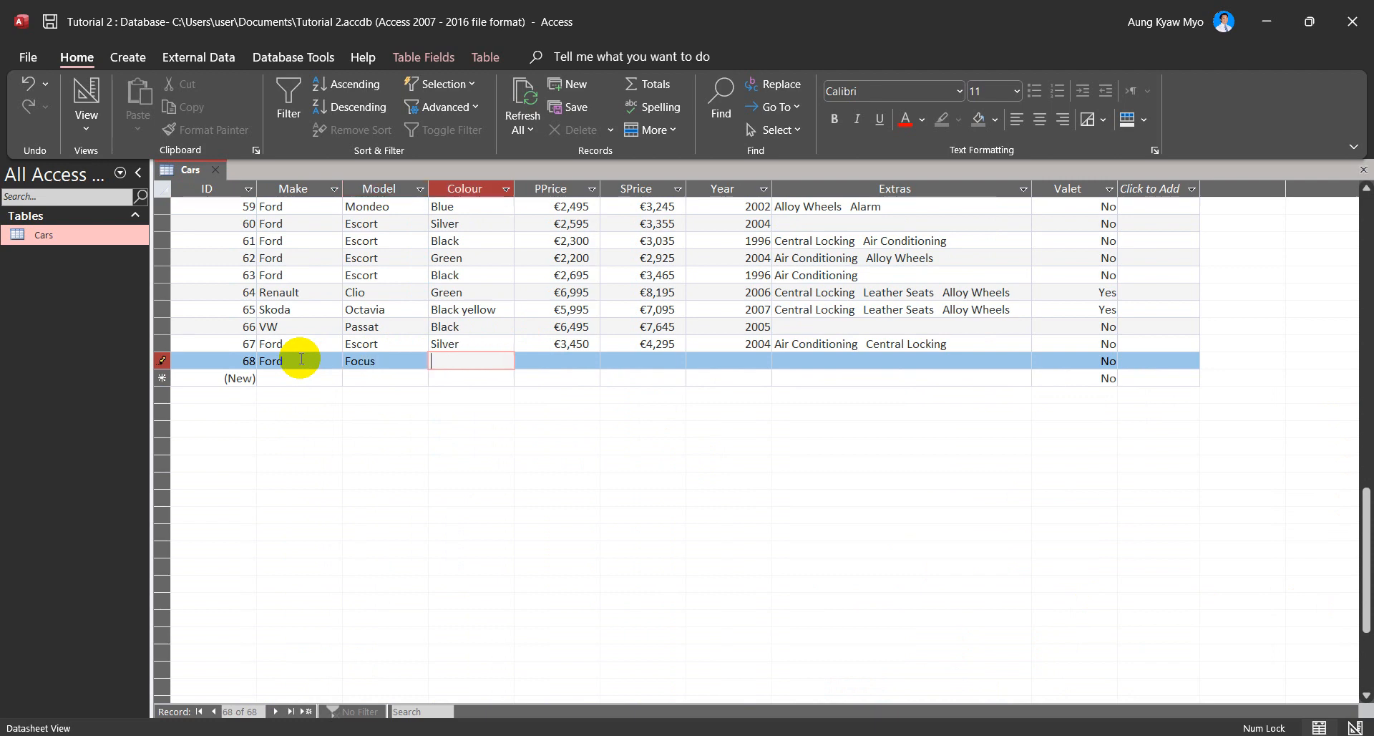
{"action": "type", "text": "Silver"}
{"action": "key", "text": "Tab"}
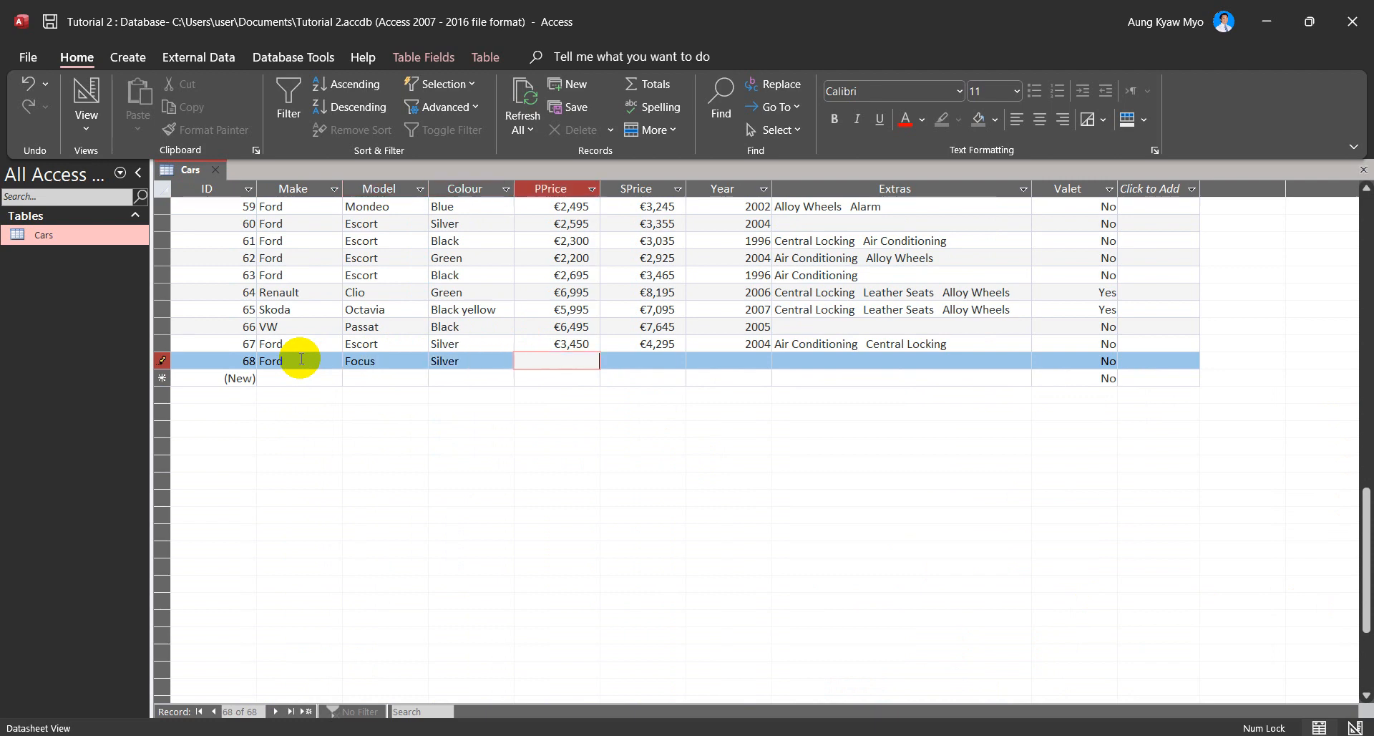
Step: Enter PPrice 1350, SPrice 2285 and Year 2008 for the new Ford Focus record
{"action": "type", "text": "1350"}
{"action": "key", "text": "Tab"}
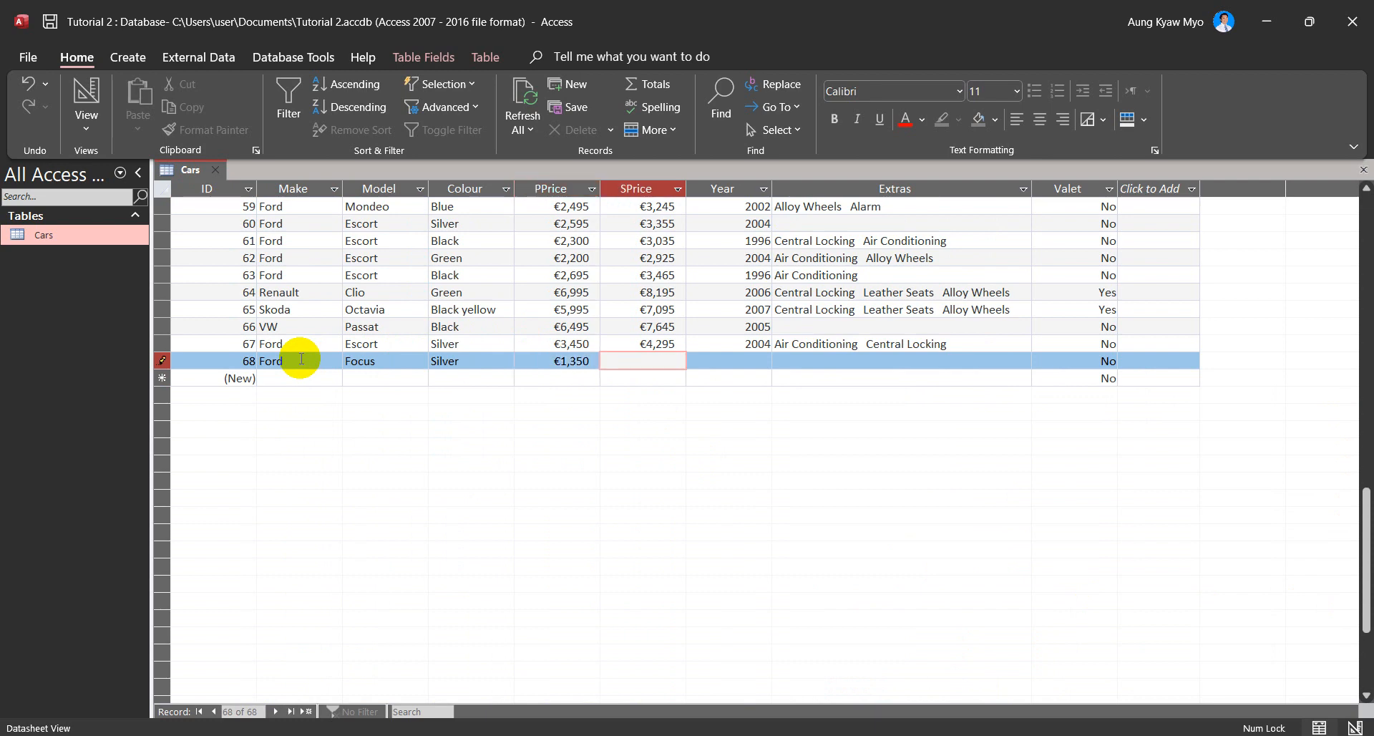
{"action": "type", "text": "2285"}
{"action": "key", "text": "Tab"}
{"action": "type", "text": "2008"}
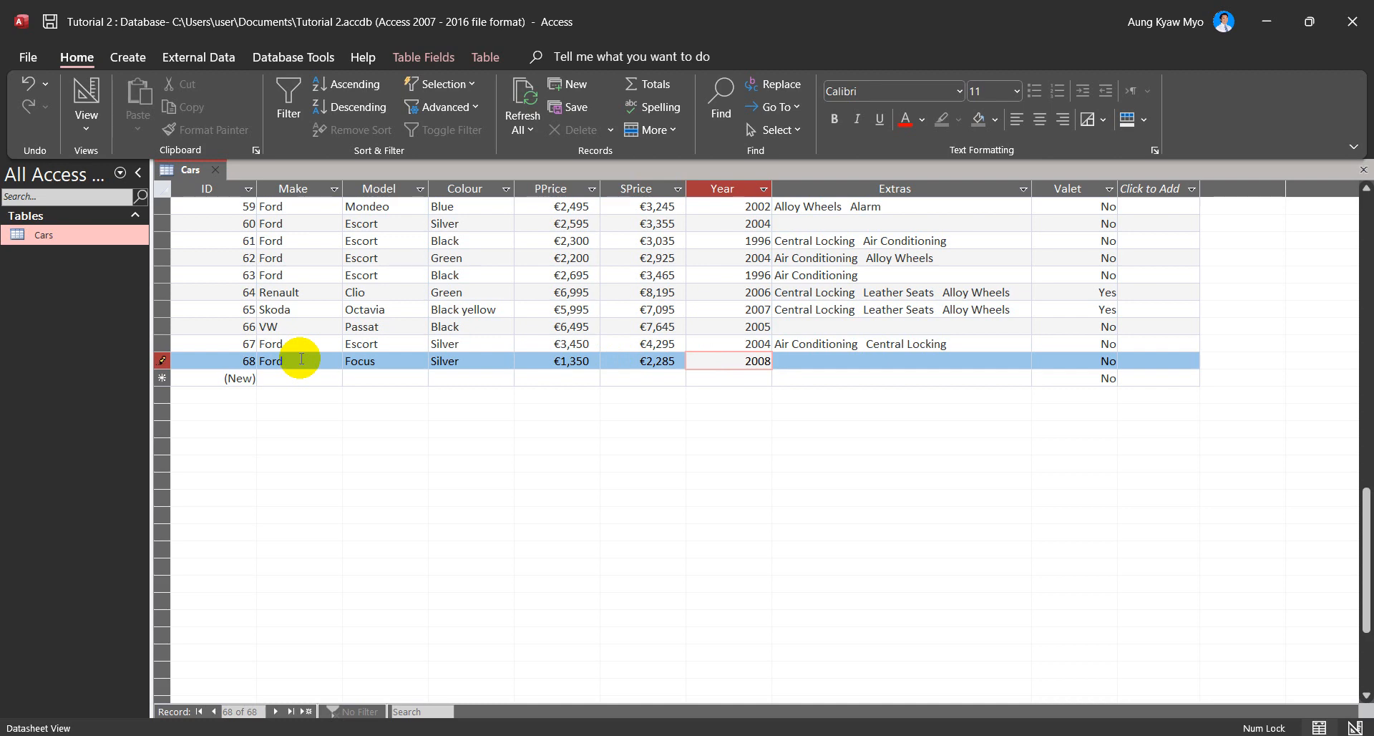
{"action": "key", "text": "Tab"}
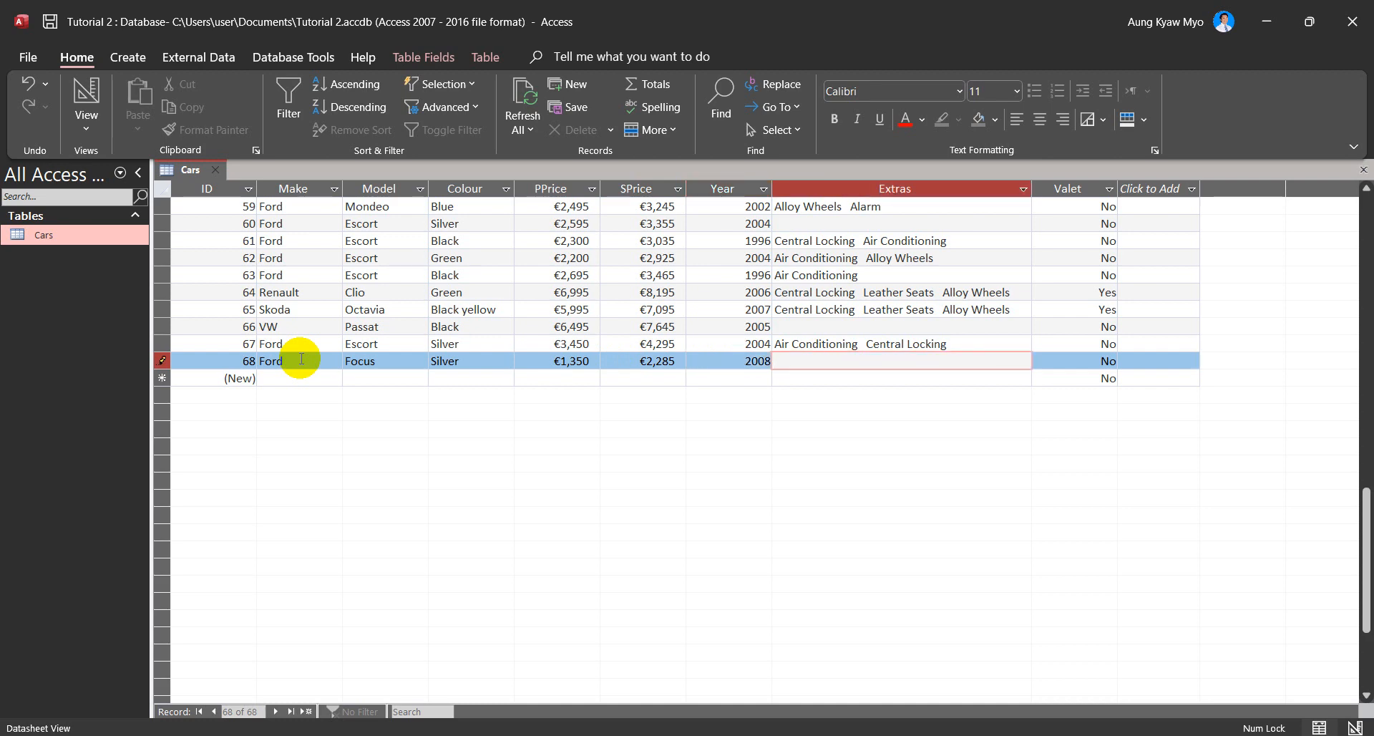
Step: Complete the Ford Focus record with Extras "Alarm Central Locking Alloy Wheels" and Valet Yes
{"action": "type", "text": "Alarm Central Locking Alloy Wheels"}
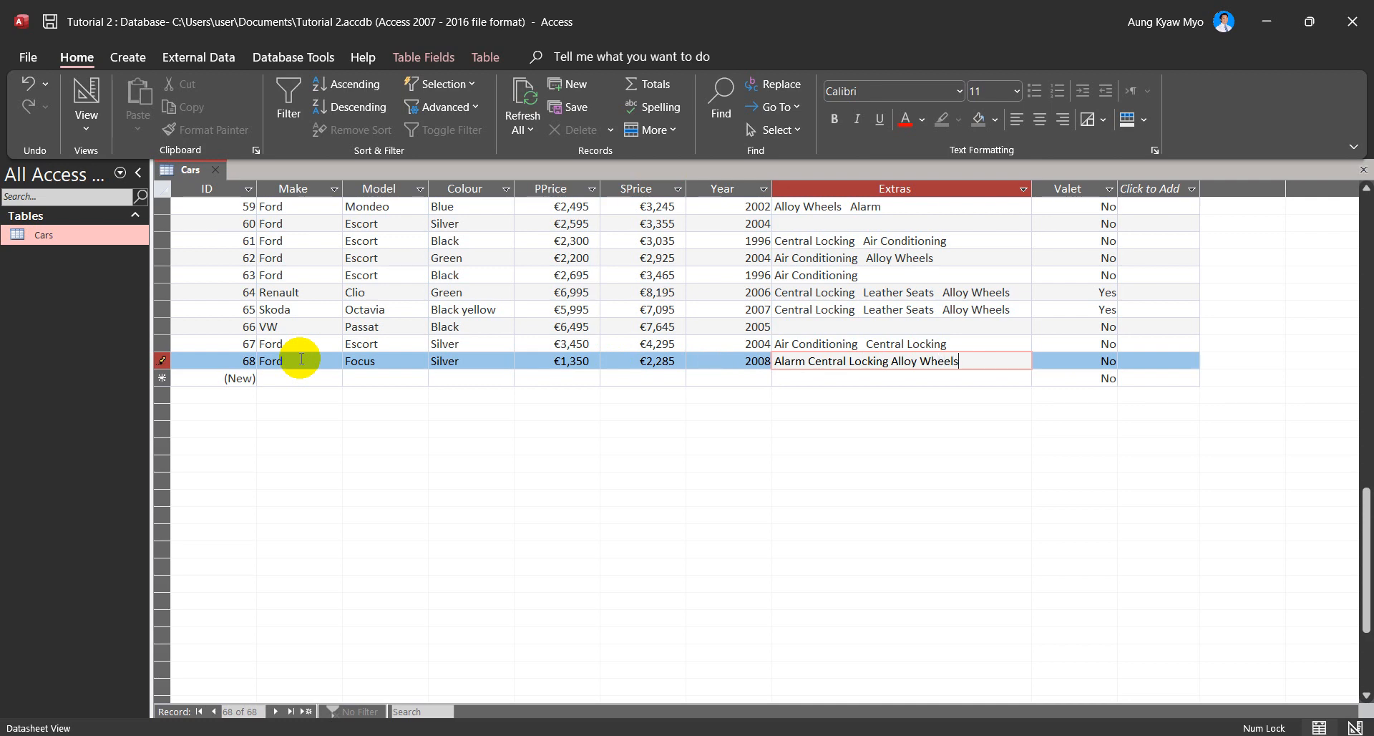
{"action": "key", "text": "Tab"}
{"action": "type", "text": "Yes"}
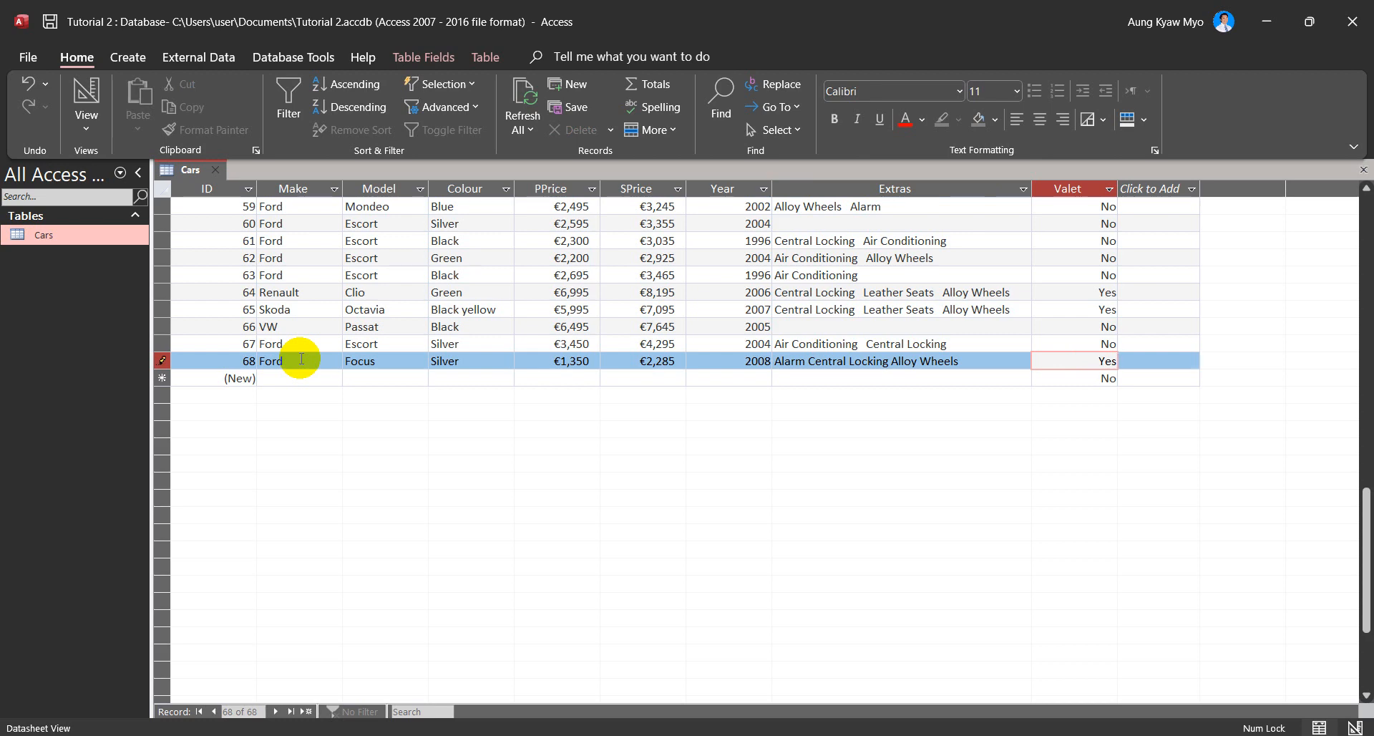
{"action": "key", "text": "Tab"}
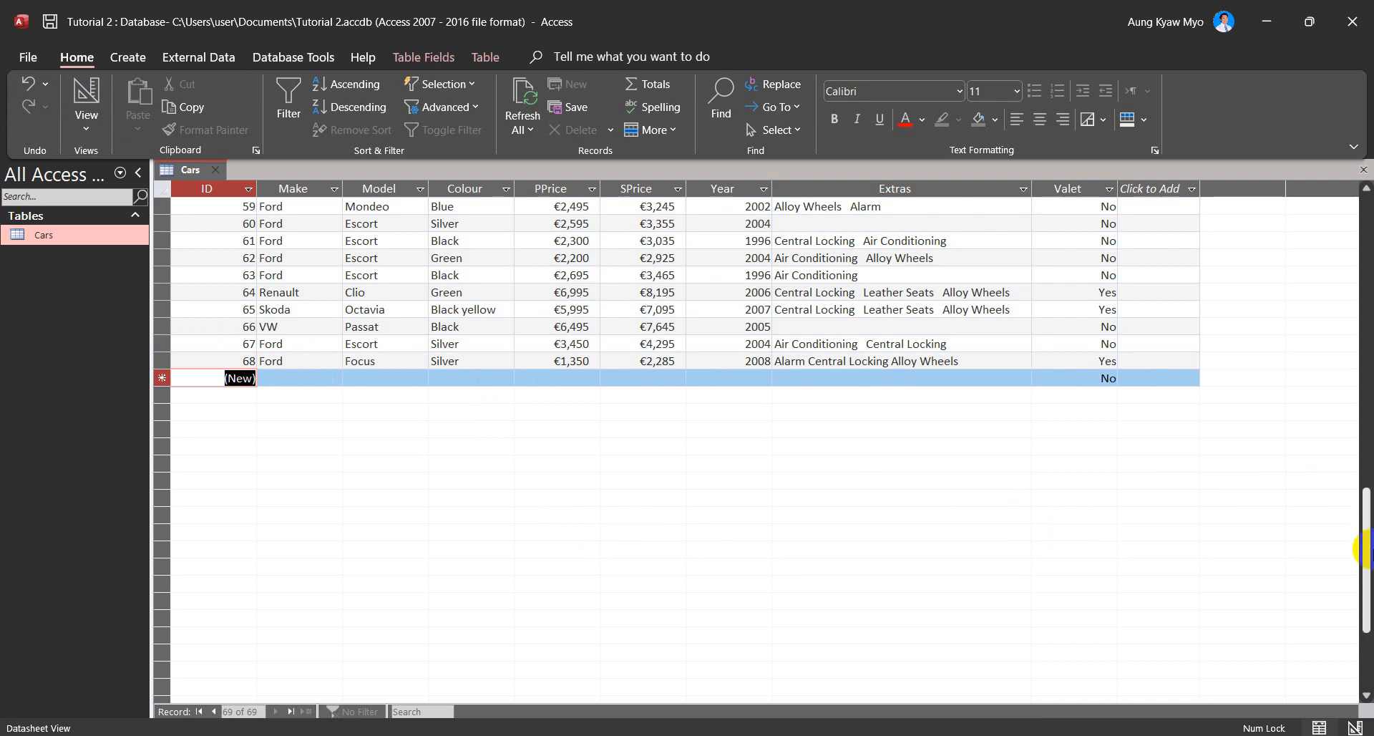
Step: Add a PDate field with the Date/Time data type below Valet in the Cars table's Design View
{"action": "left_click_drag", "start_coordinate": [1364, 549], "coordinate": [1366, 188]}
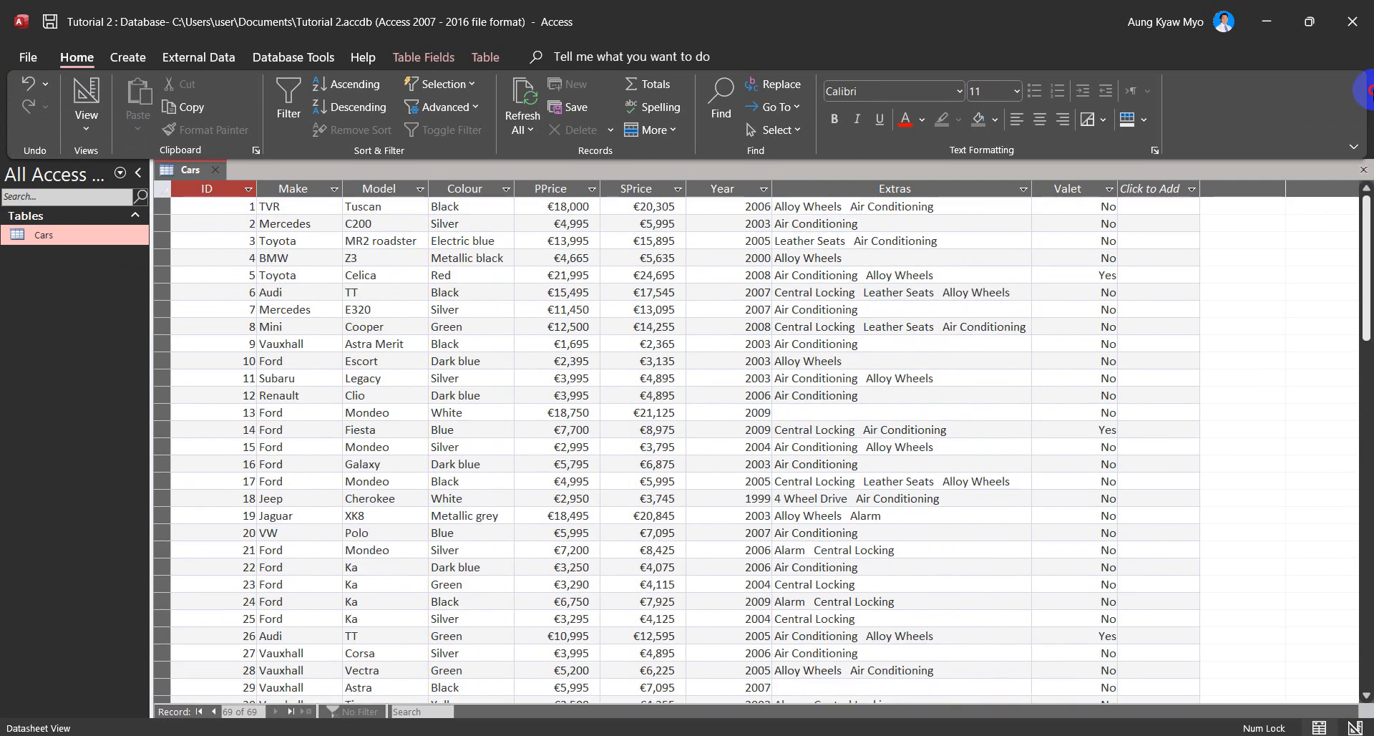
{"action": "left_click", "coordinate": [87, 91]}
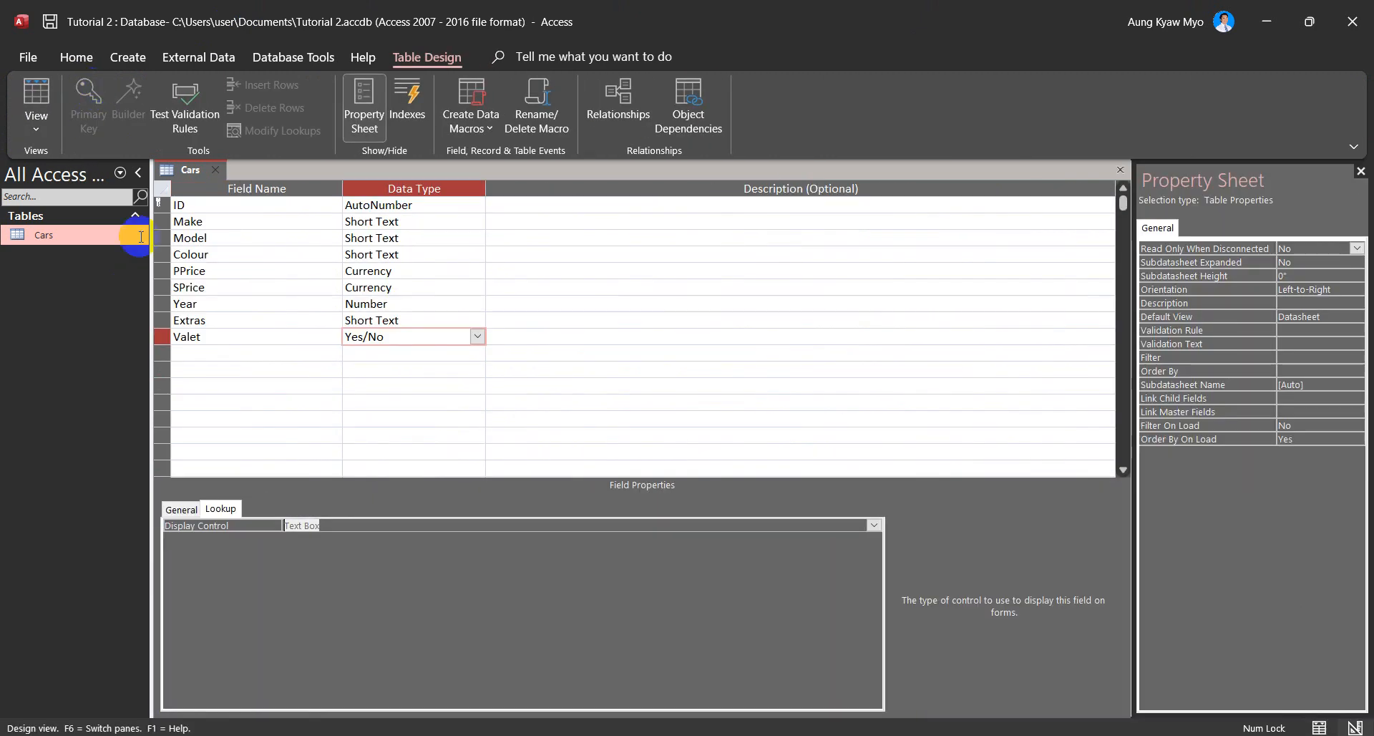
{"action": "left_click", "coordinate": [264, 353]}
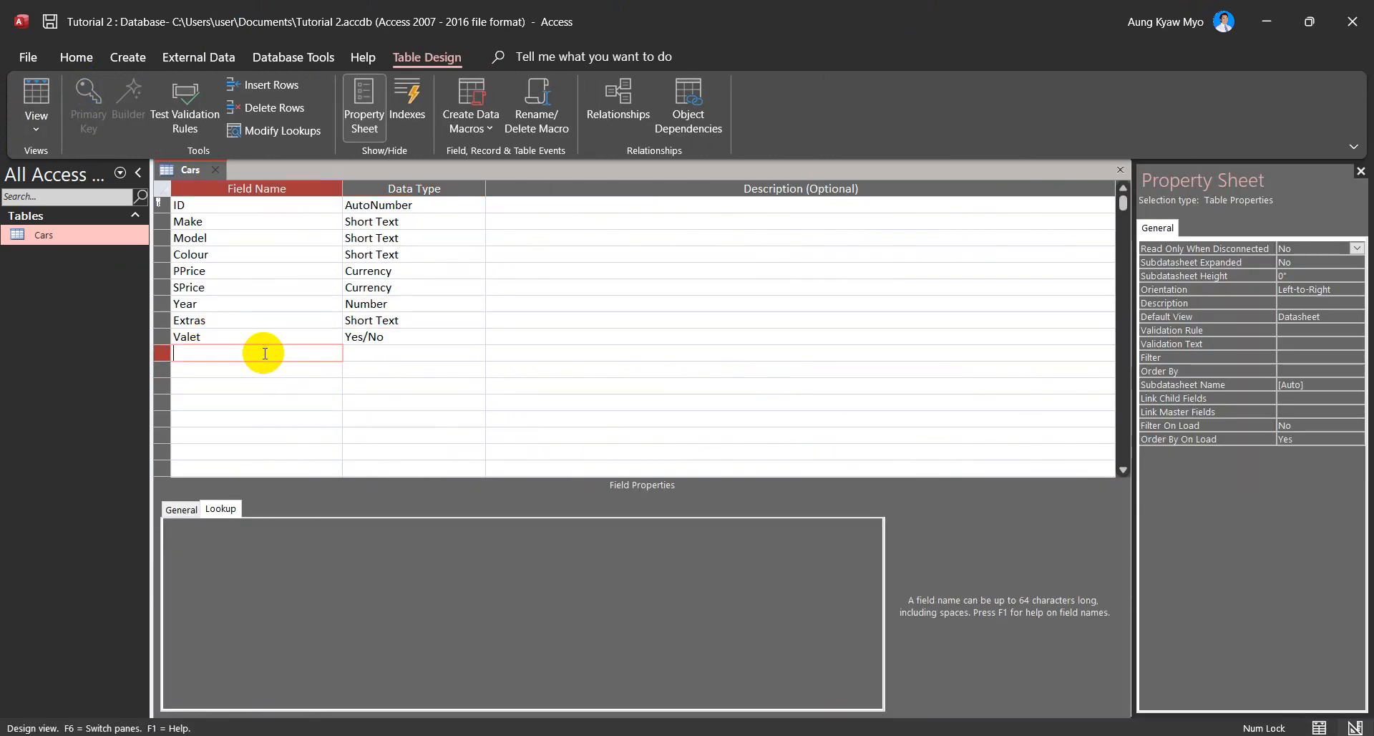
{"action": "type", "text": "PDate"}
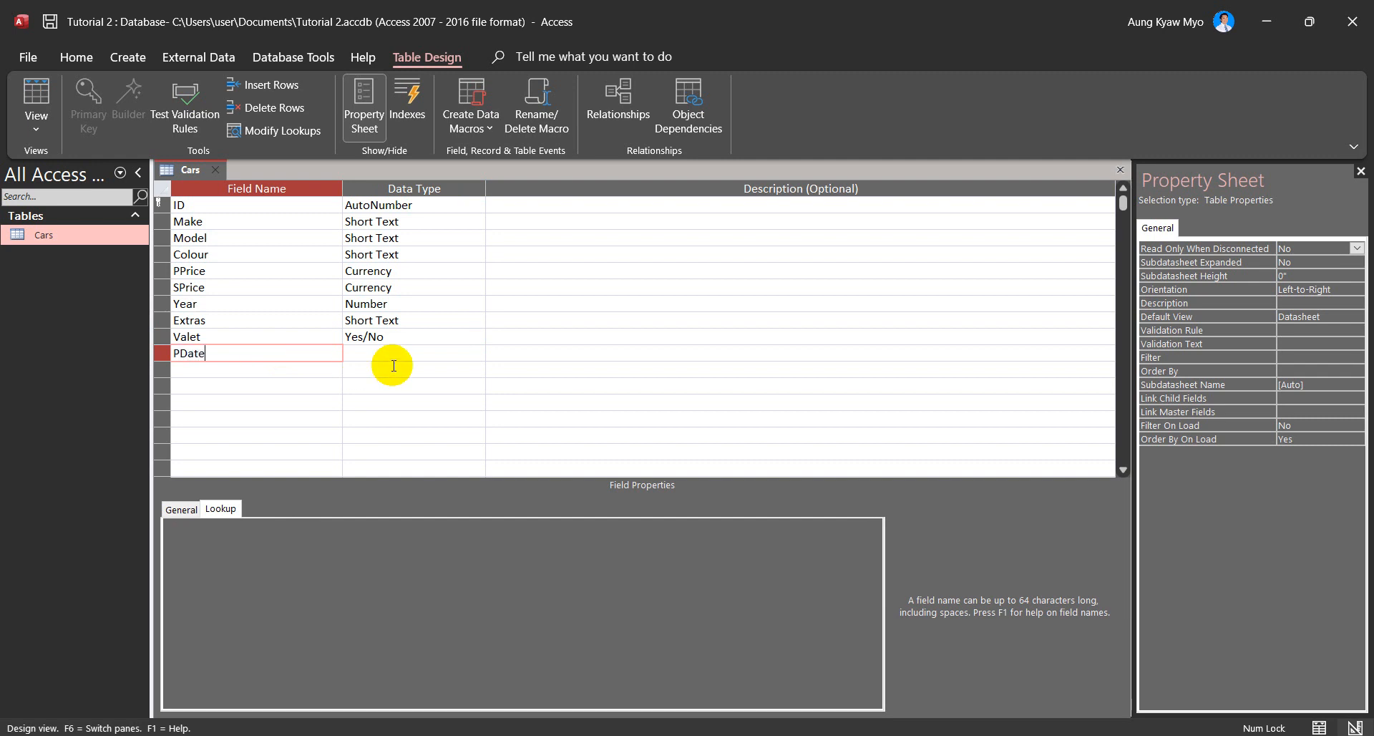
{"action": "left_click", "coordinate": [467, 349]}
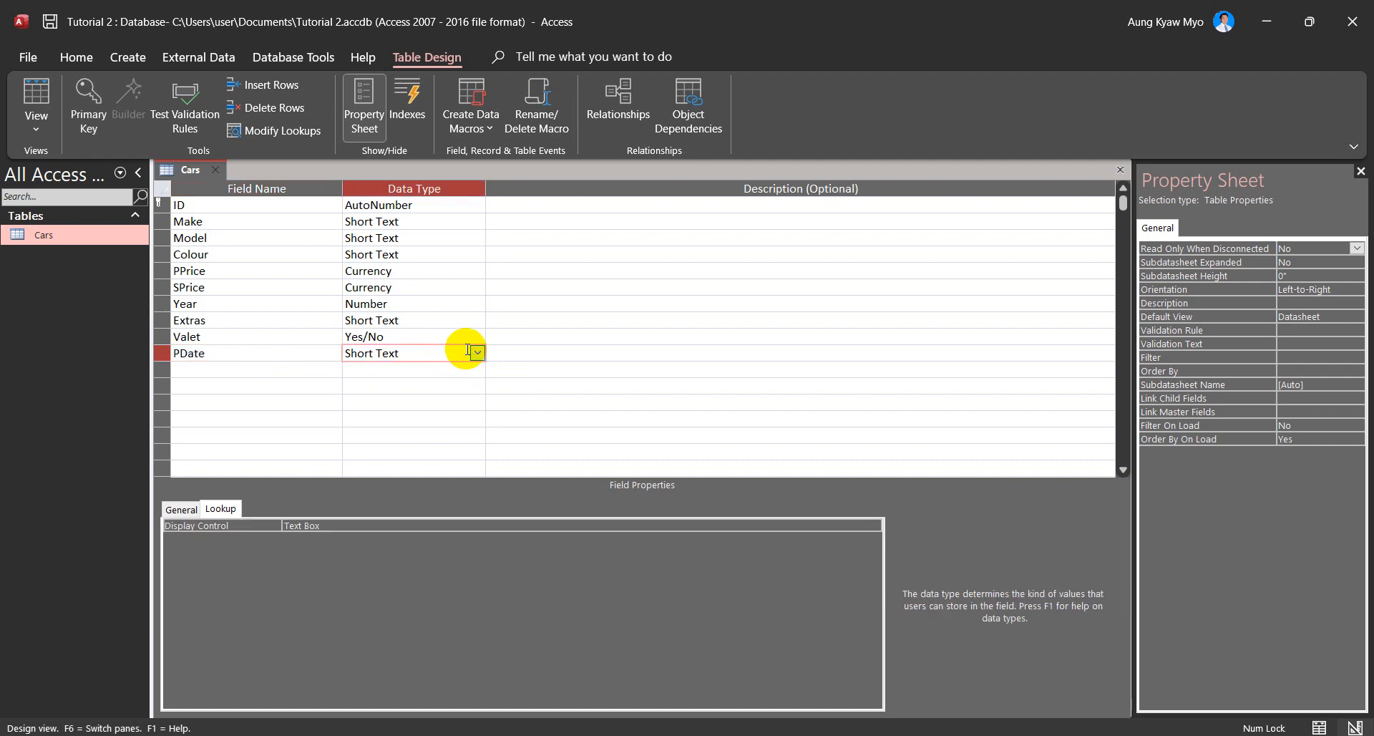
{"action": "left_click", "coordinate": [477, 352]}
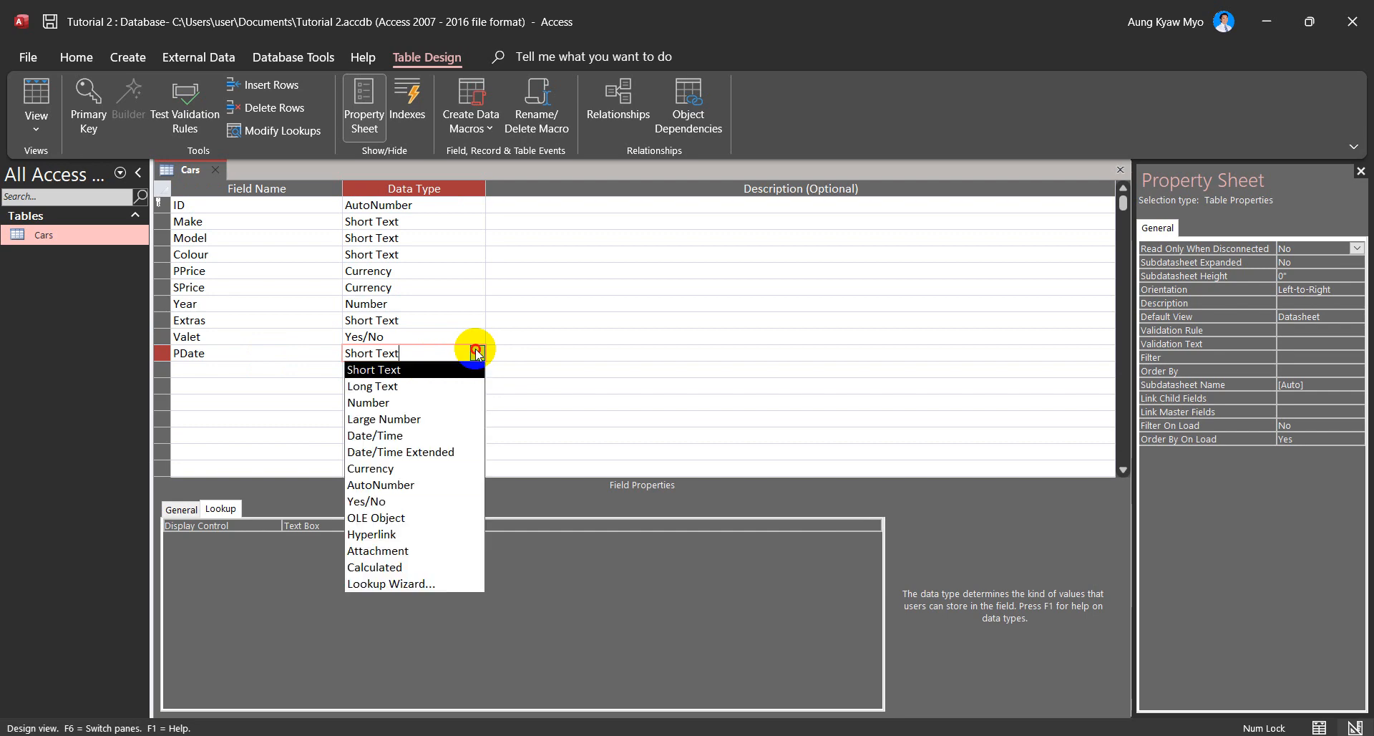
{"action": "left_click", "coordinate": [382, 438]}
Step: Set the PDate field's format to Short Date, save the table and switch to Datasheet View
{"action": "left_click", "coordinate": [183, 509]}
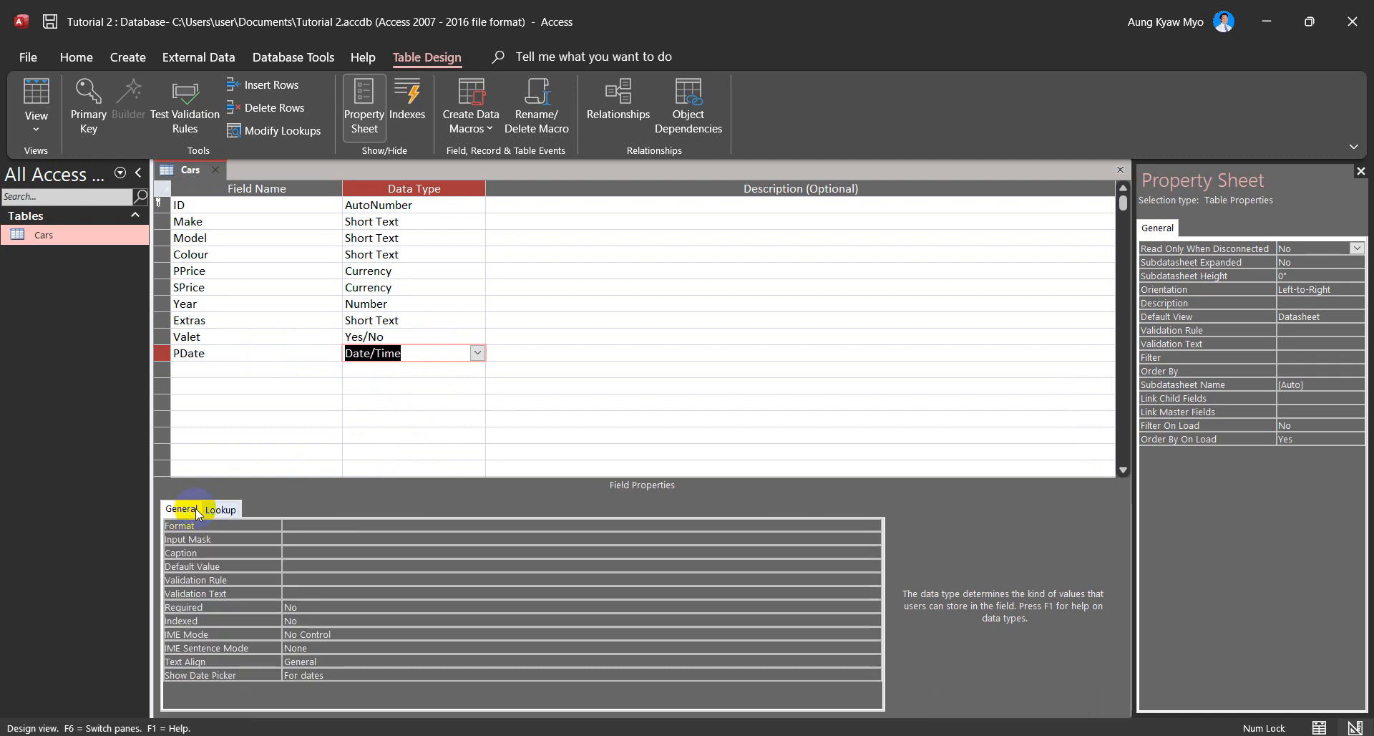
{"action": "left_click", "coordinate": [314, 525]}
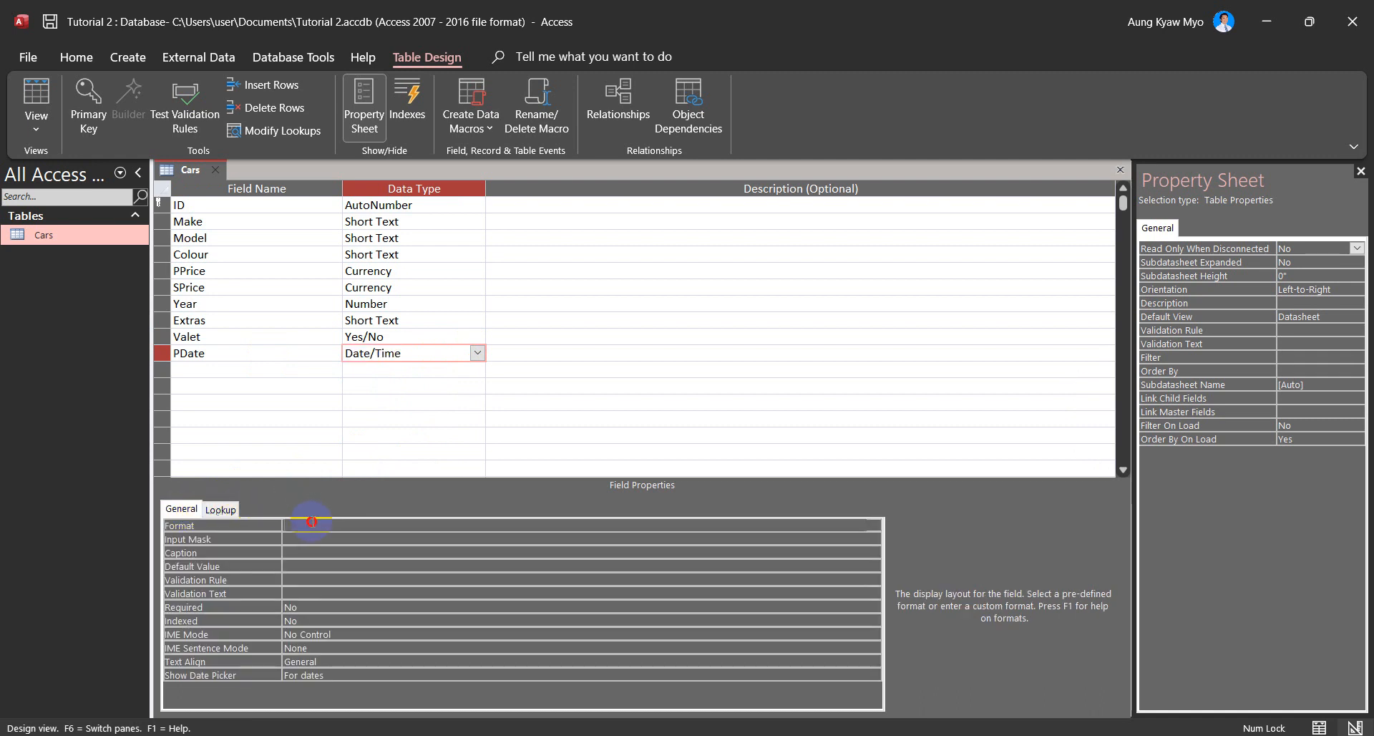
{"action": "left_click", "coordinate": [875, 526]}
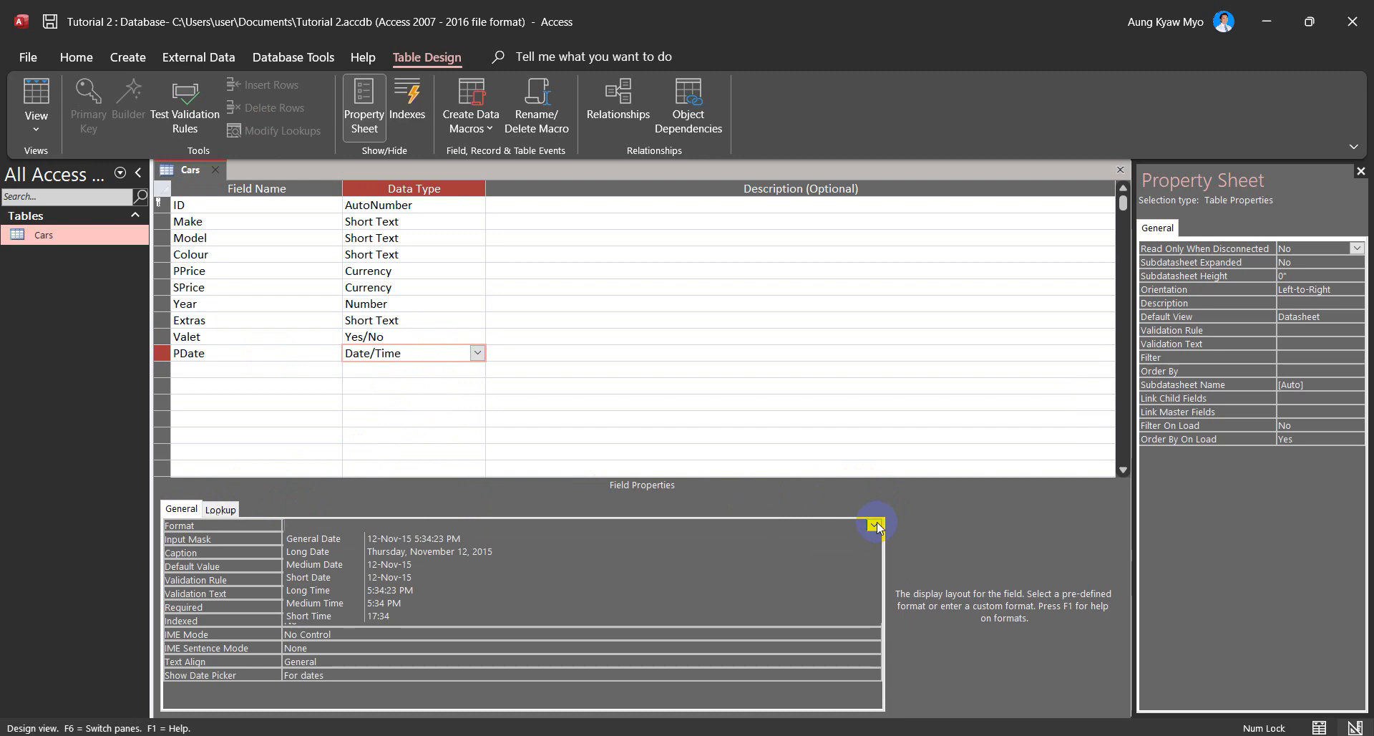
{"action": "left_click", "coordinate": [394, 578]}
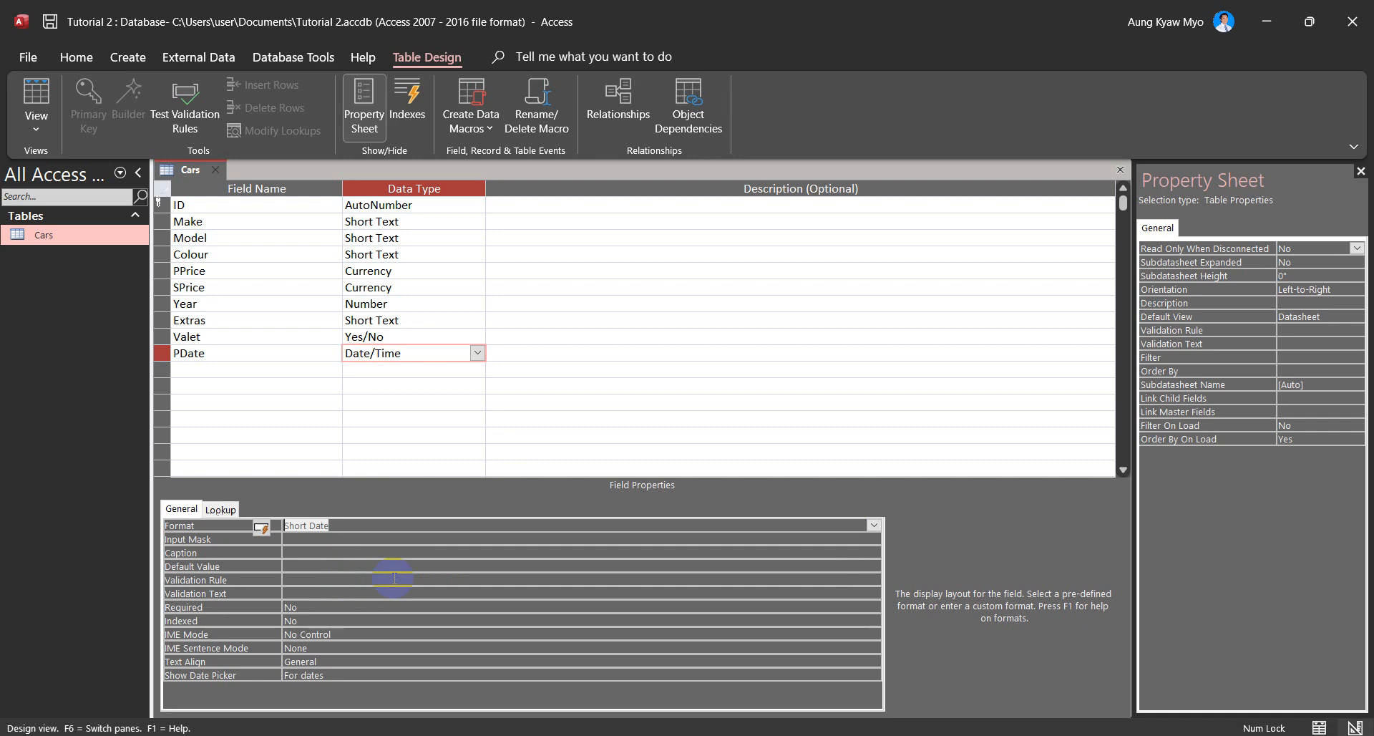
{"action": "left_click", "coordinate": [36, 90]}
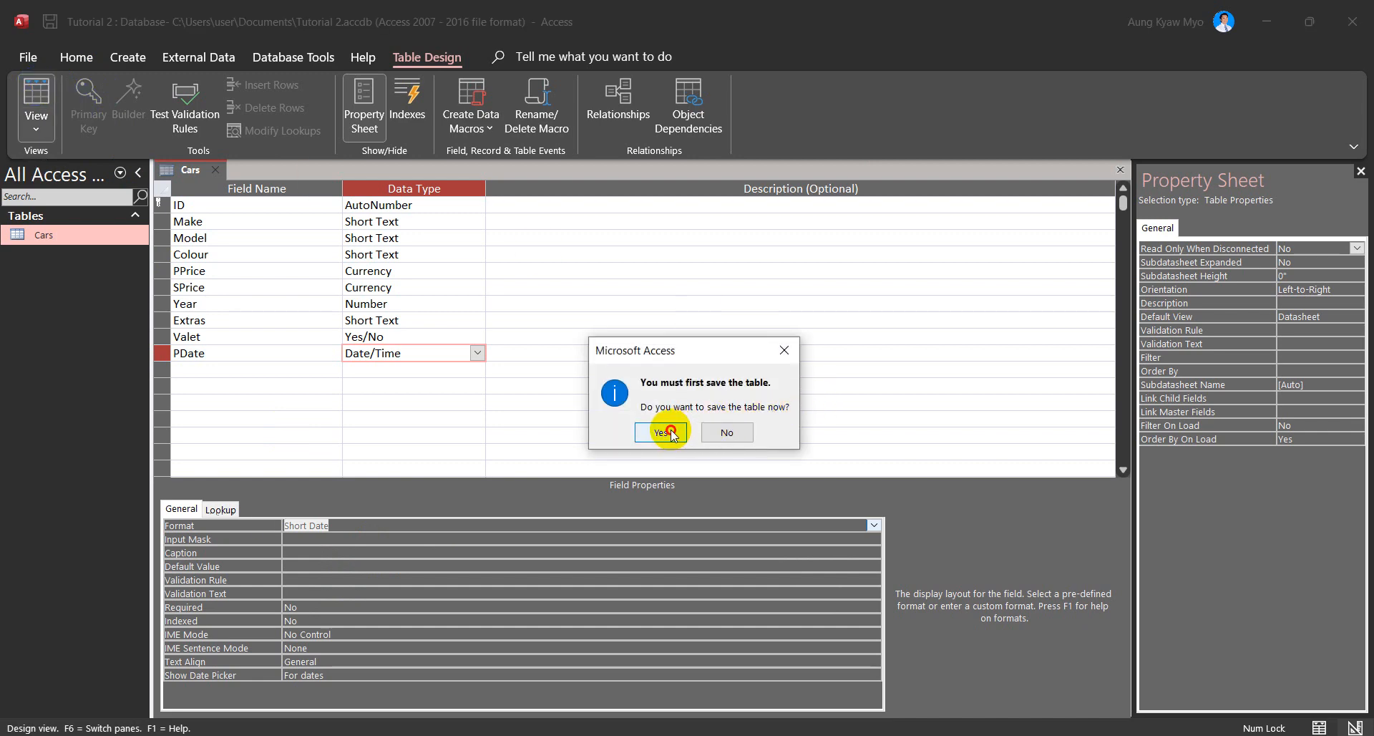
{"action": "left_click", "coordinate": [660, 432]}
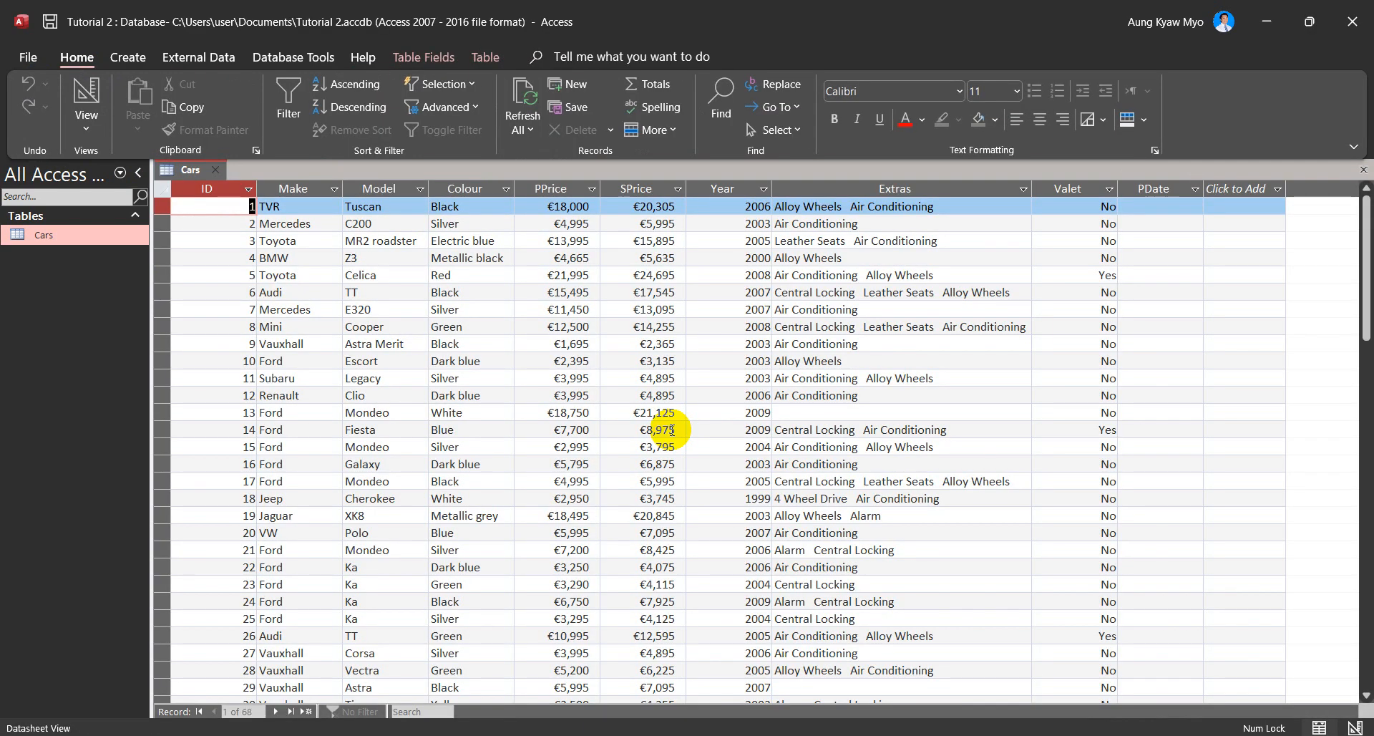
Step: Pick 12 September 2018 from the calendar as the PDate of the Ford Focus record with ID 68
{"action": "left_click_drag", "start_coordinate": [1363, 244], "coordinate": [1364, 460]}
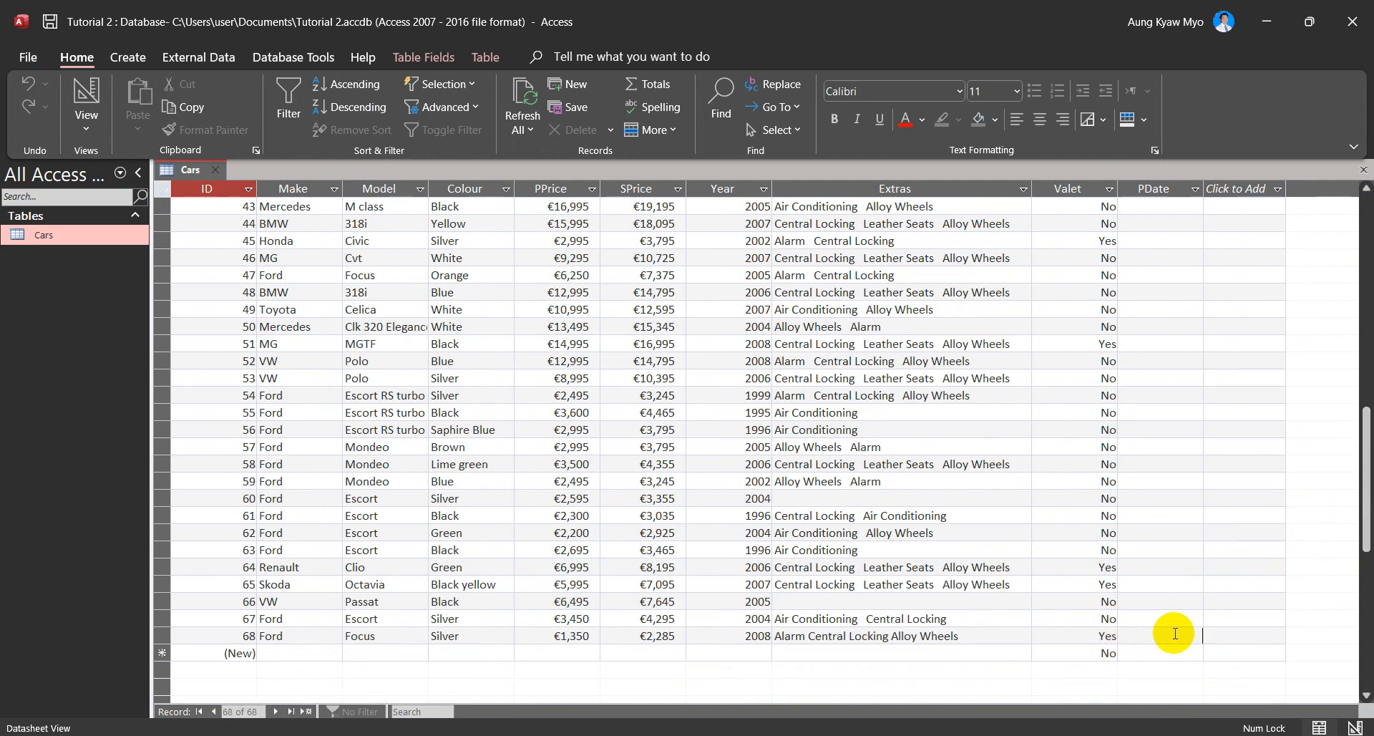
{"action": "left_click", "coordinate": [1170, 634]}
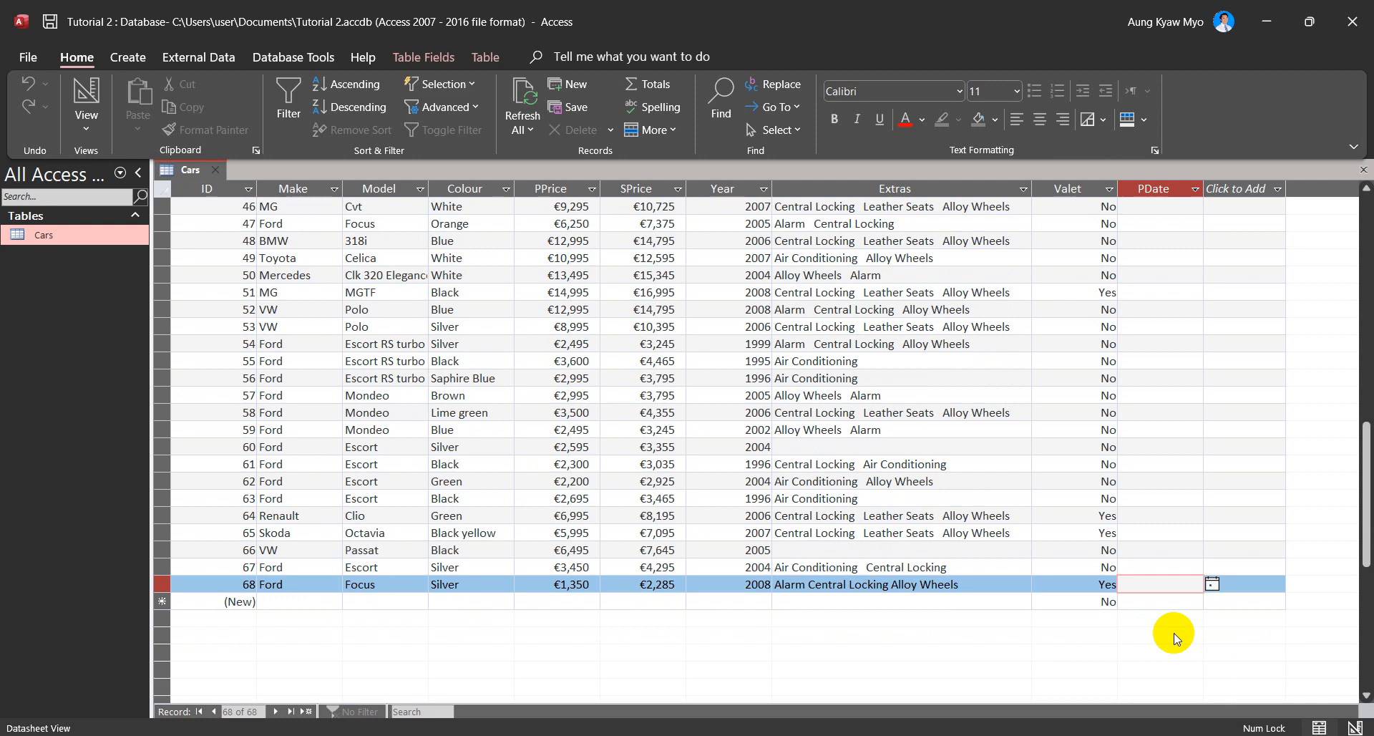
{"action": "left_click", "coordinate": [1211, 585]}
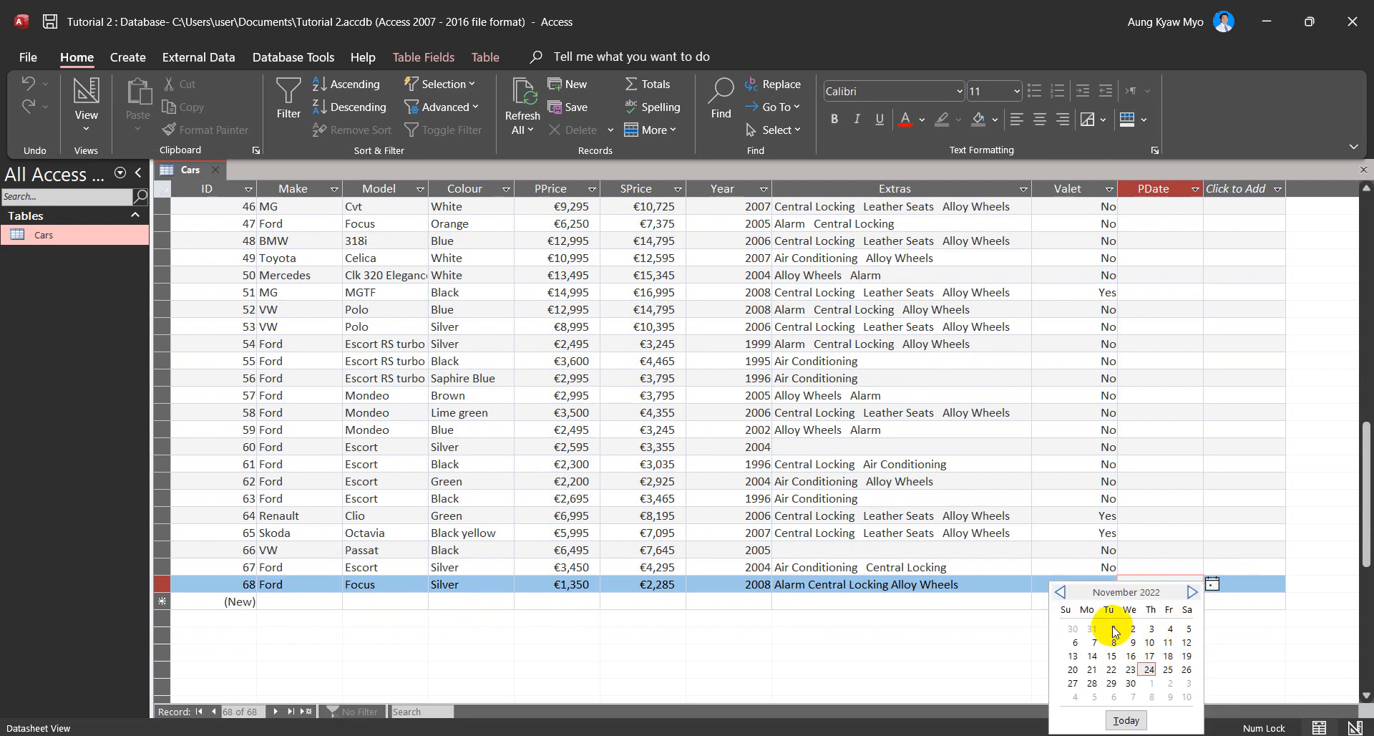
{"action": "left_click", "coordinate": [1061, 592]}
{"action": "left_click", "coordinate": [1061, 592]}
{"action": "left_click", "coordinate": [1060, 591]}
{"action": "left_click", "coordinate": [1061, 592]}
{"action": "left_click", "coordinate": [1060, 591]}
{"action": "left_click", "coordinate": [1060, 592]}
{"action": "left_click", "coordinate": [1060, 592]}
{"action": "left_click", "coordinate": [1061, 592]}
{"action": "left_click", "coordinate": [1060, 592]}
{"action": "left_click", "coordinate": [1060, 592]}
{"action": "left_click", "coordinate": [1061, 592]}
{"action": "left_click", "coordinate": [1061, 591]}
{"action": "left_click", "coordinate": [1060, 592]}
{"action": "left_click", "coordinate": [1060, 592]}
{"action": "left_click", "coordinate": [1061, 592]}
{"action": "left_click", "coordinate": [1061, 592]}
{"action": "left_click", "coordinate": [1060, 592]}
{"action": "left_click", "coordinate": [1061, 592]}
{"action": "left_click", "coordinate": [1060, 592]}
{"action": "left_click", "coordinate": [1060, 592]}
{"action": "left_click", "coordinate": [1061, 592]}
{"action": "left_click", "coordinate": [1061, 592]}
{"action": "left_click", "coordinate": [1060, 592]}
{"action": "left_click", "coordinate": [1061, 592]}
{"action": "left_click", "coordinate": [1060, 592]}
{"action": "left_click", "coordinate": [1060, 591]}
{"action": "left_click", "coordinate": [1060, 592]}
{"action": "left_click", "coordinate": [1061, 592]}
{"action": "left_click", "coordinate": [1061, 592]}
{"action": "left_click", "coordinate": [1061, 592]}
{"action": "left_click", "coordinate": [1060, 592]}
{"action": "left_click", "coordinate": [1060, 592]}
{"action": "left_click", "coordinate": [1061, 591]}
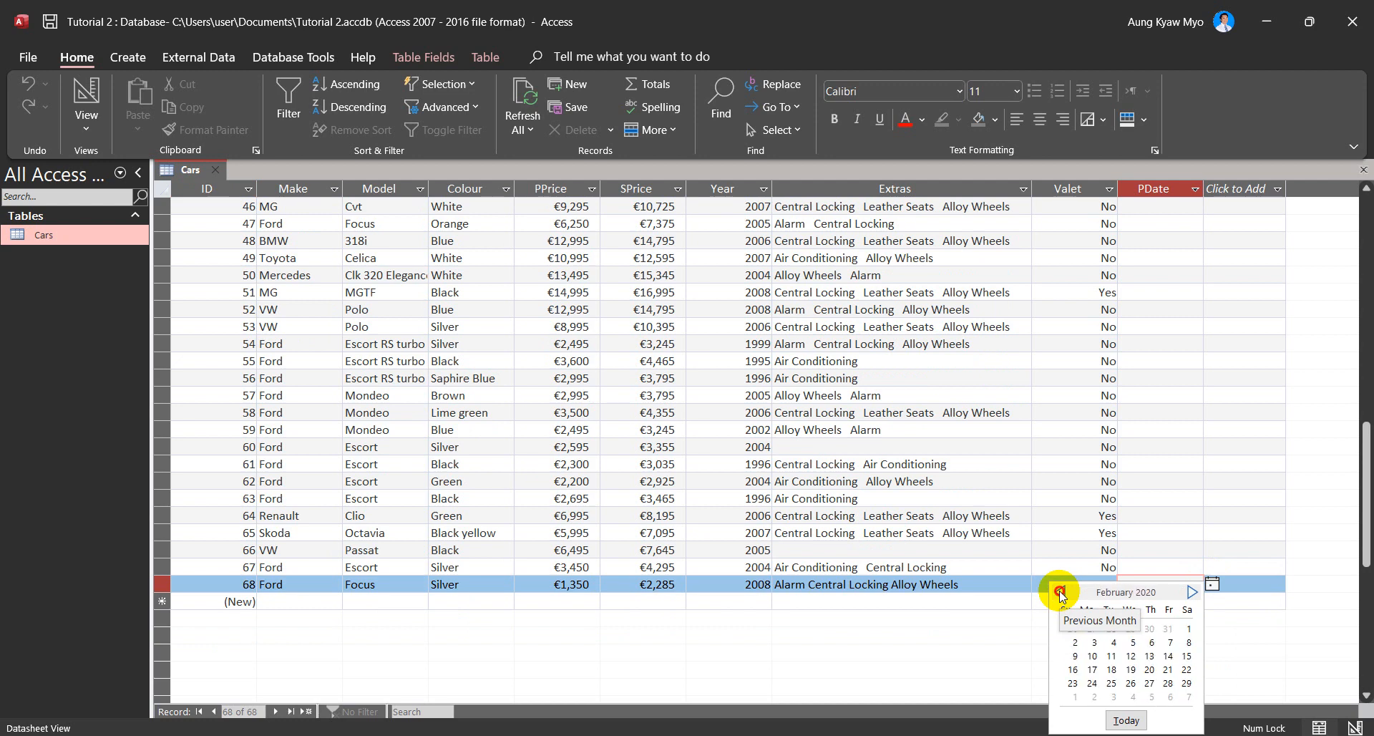
{"action": "left_click", "coordinate": [1061, 591]}
{"action": "left_click", "coordinate": [1060, 592]}
{"action": "left_click", "coordinate": [1060, 592]}
{"action": "left_click", "coordinate": [1060, 592]}
{"action": "left_click", "coordinate": [1061, 592]}
{"action": "left_click", "coordinate": [1061, 591]}
{"action": "left_click", "coordinate": [1061, 591]}
{"action": "left_click", "coordinate": [1061, 591]}
{"action": "left_click", "coordinate": [1061, 592]}
{"action": "left_click", "coordinate": [1060, 592]}
{"action": "left_click", "coordinate": [1061, 592]}
{"action": "left_click", "coordinate": [1060, 591]}
{"action": "left_click", "coordinate": [1061, 592]}
{"action": "left_click", "coordinate": [1061, 592]}
{"action": "left_click", "coordinate": [1061, 591]}
{"action": "left_click", "coordinate": [1061, 592]}
{"action": "left_click", "coordinate": [1060, 592]}
{"action": "left_click", "coordinate": [1132, 654]}
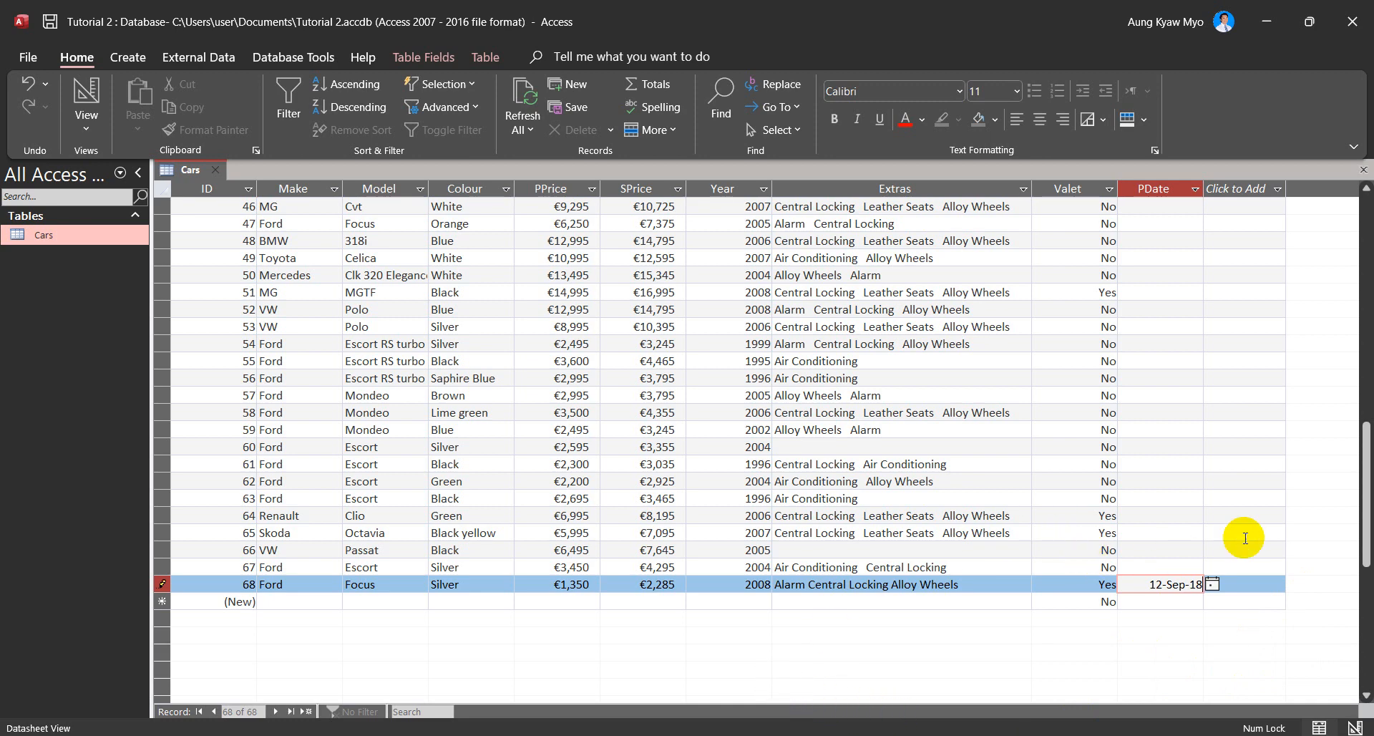
{"action": "left_click_drag", "start_coordinate": [1369, 501], "coordinate": [1368, 185]}
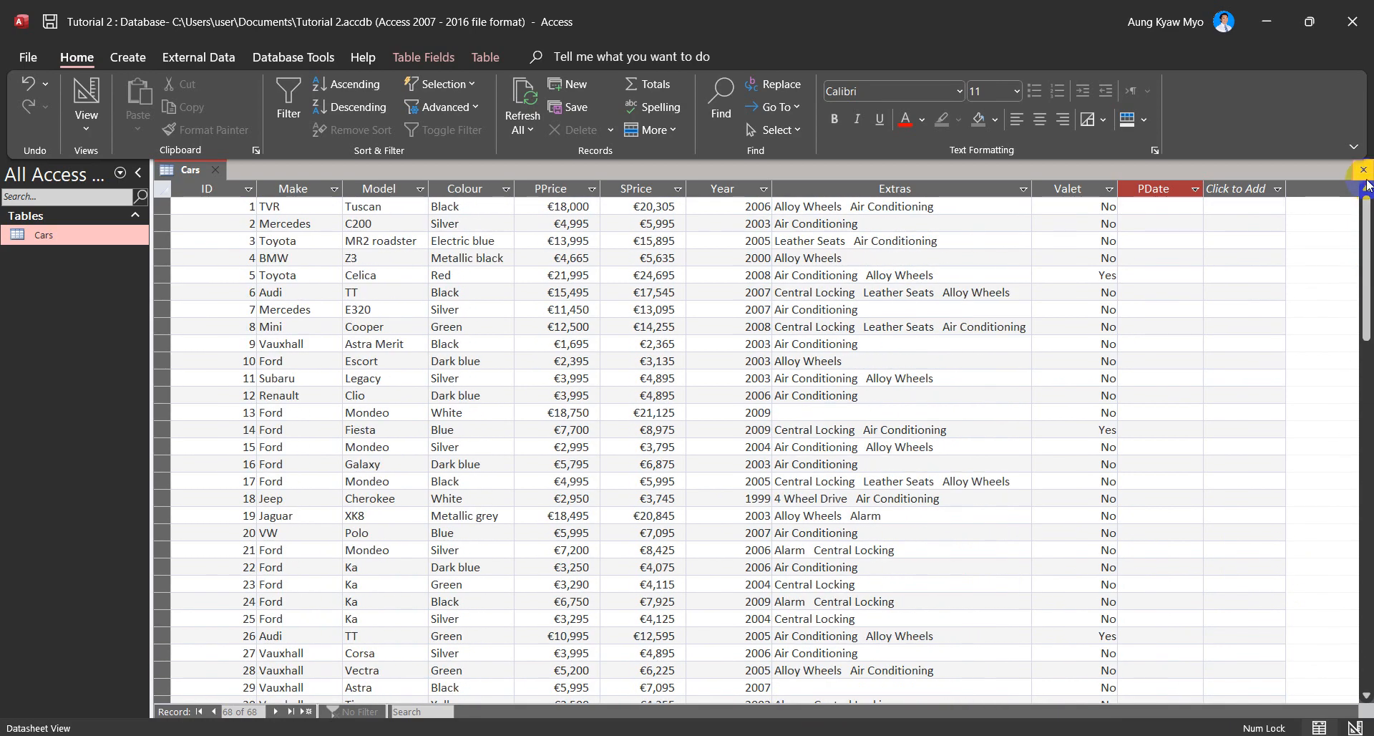